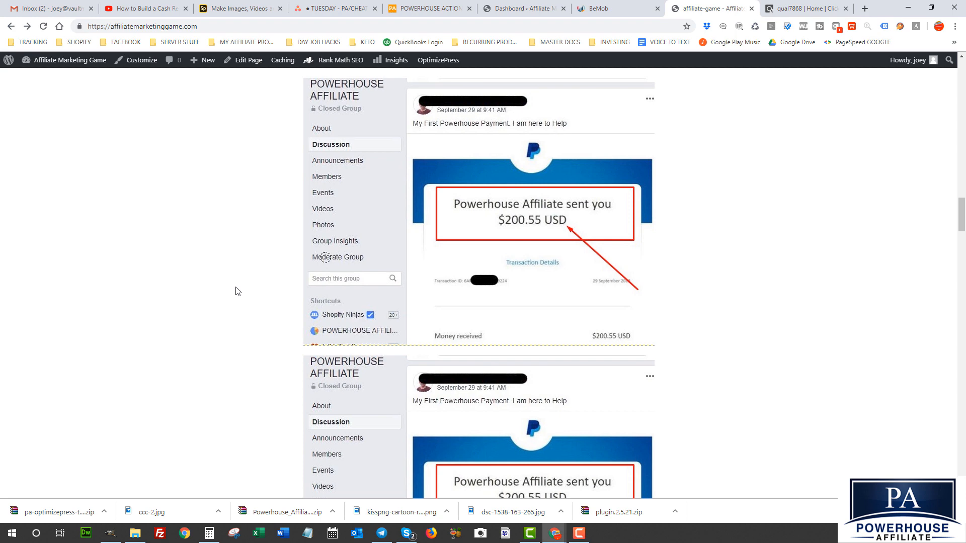
# Review BeMob's blog article "Conversion Tracking with ClickBank" for the secret key and Instant Notification URL setup instructions
pyautogui.scroll(3, 236, 291)
pyautogui.click(604, 8)
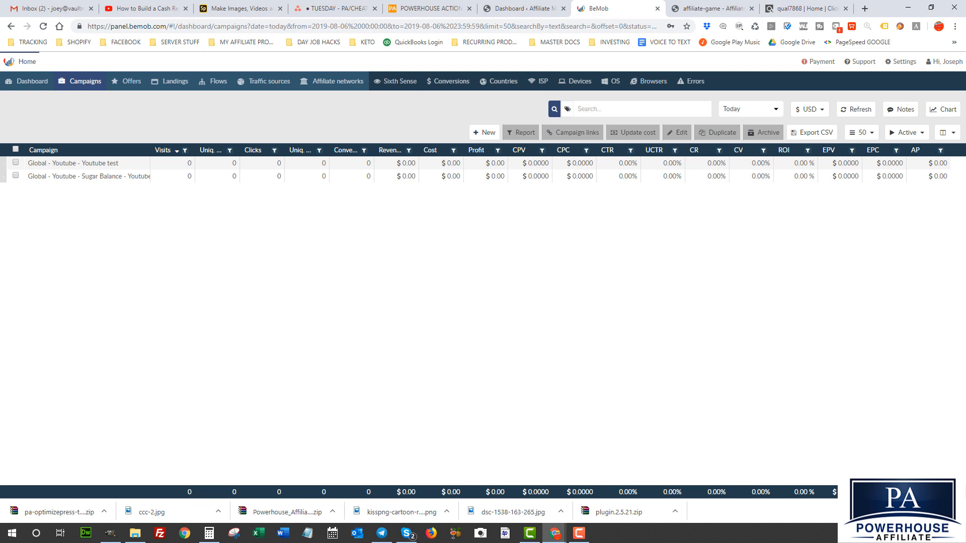
pyautogui.moveTo(965, 10); pyautogui.dragTo(41, 16)
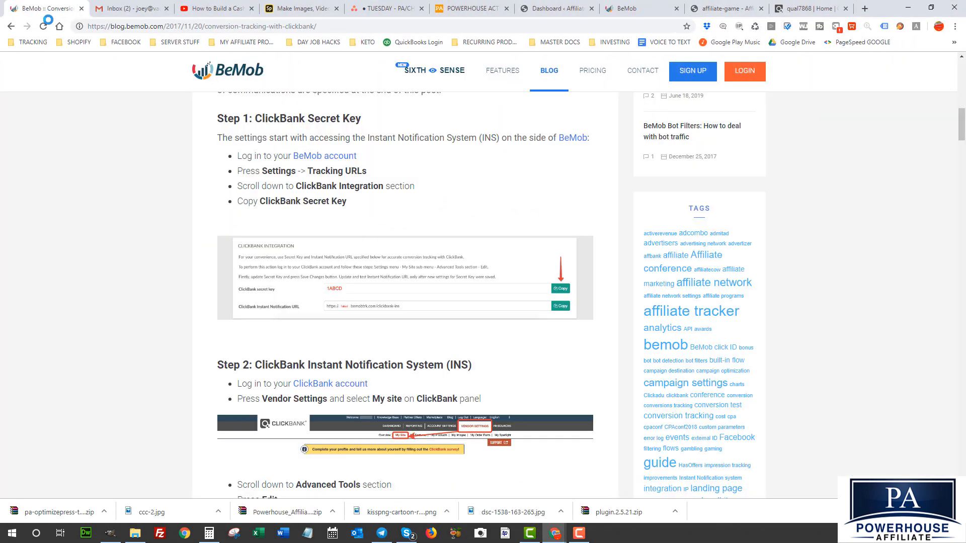
pyautogui.scroll(15, 298, 168)
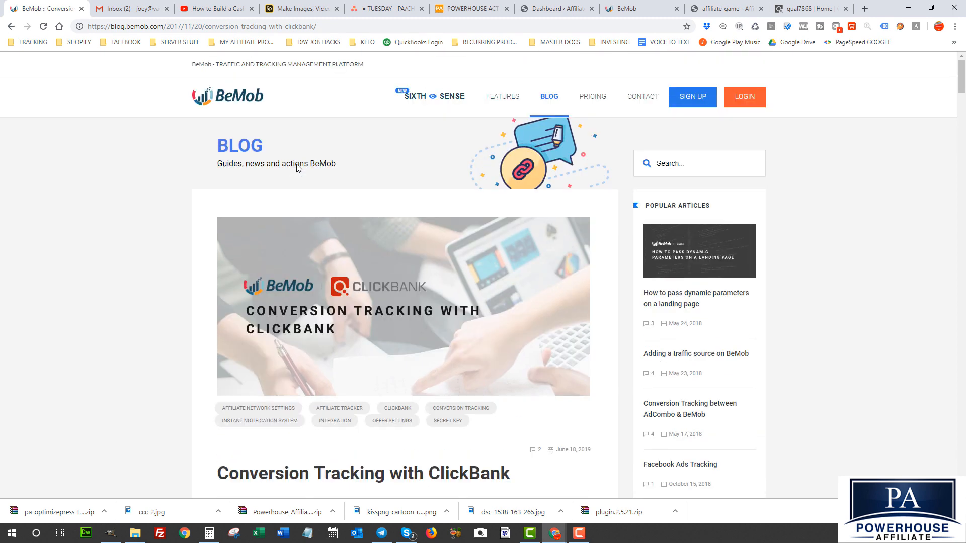
pyautogui.scroll(-2, 274, 176)
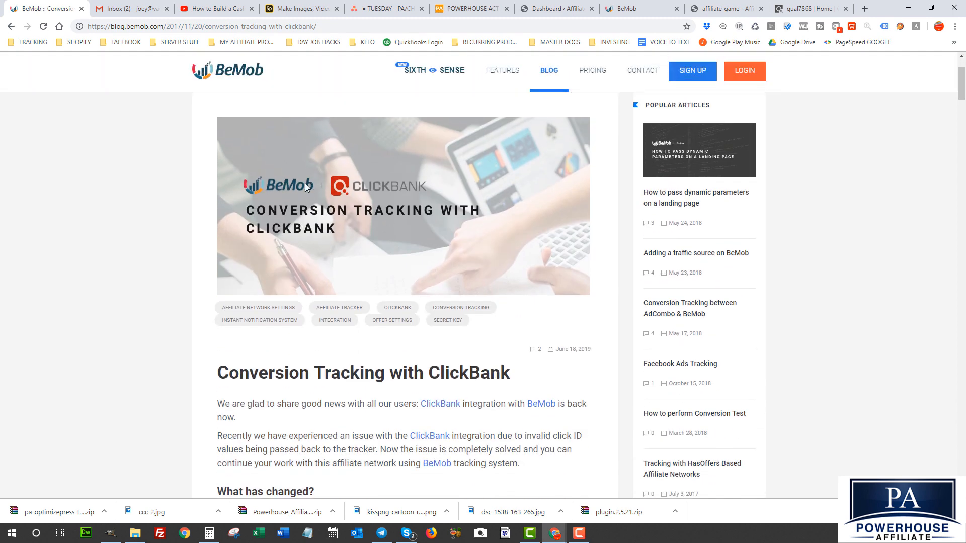
pyautogui.scroll(-14, 410, 297)
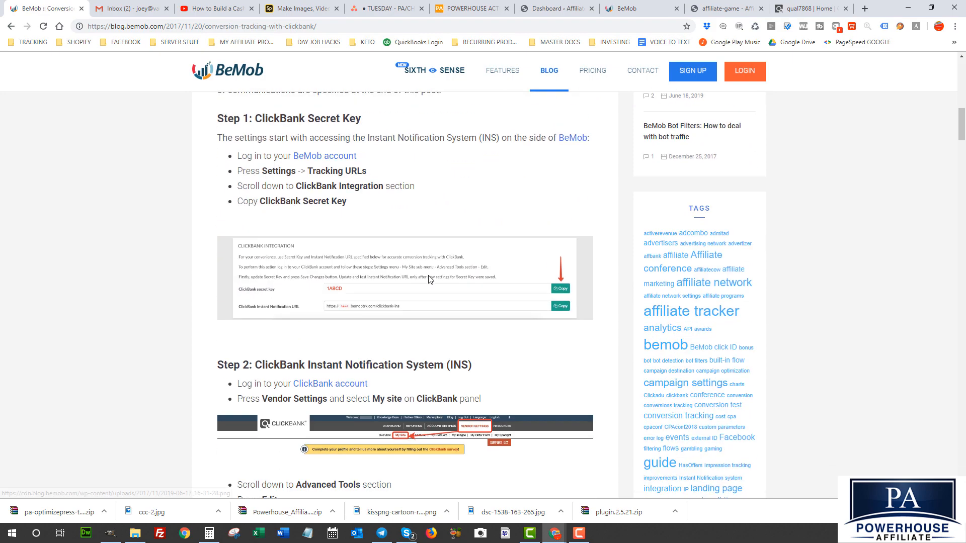
pyautogui.scroll(-20, 430, 280)
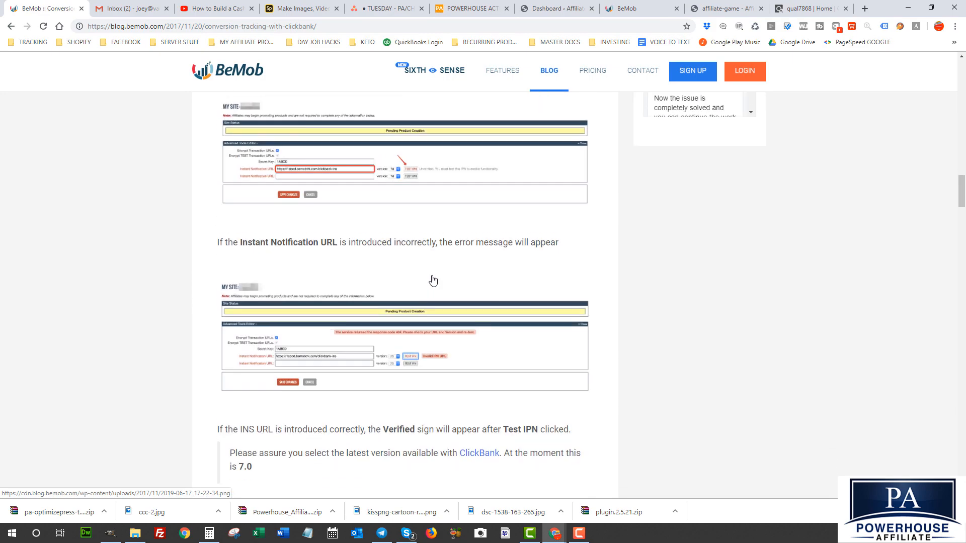
pyautogui.scroll(5, 432, 280)
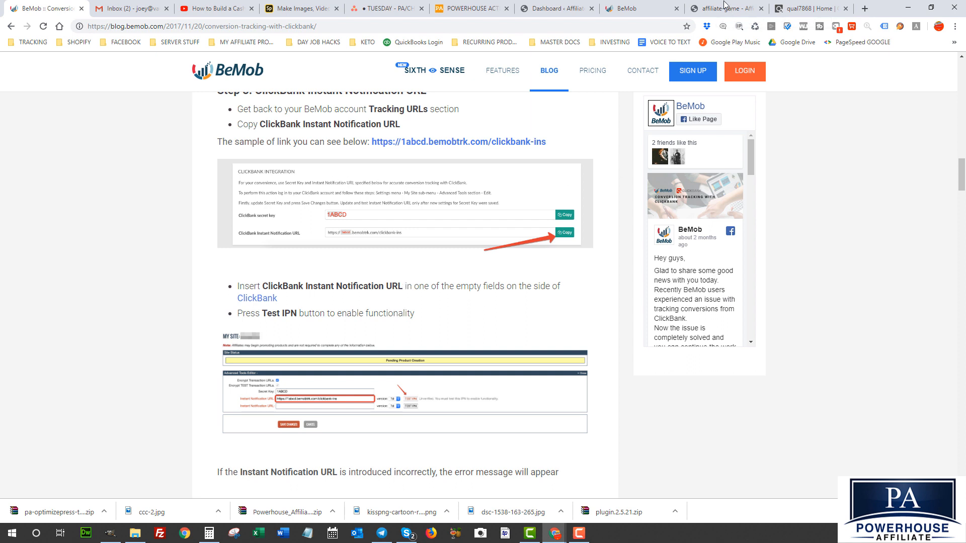
# Go to the BeMob account panel and open the Tracking URLs section of its settings
pyautogui.click(711, 12)
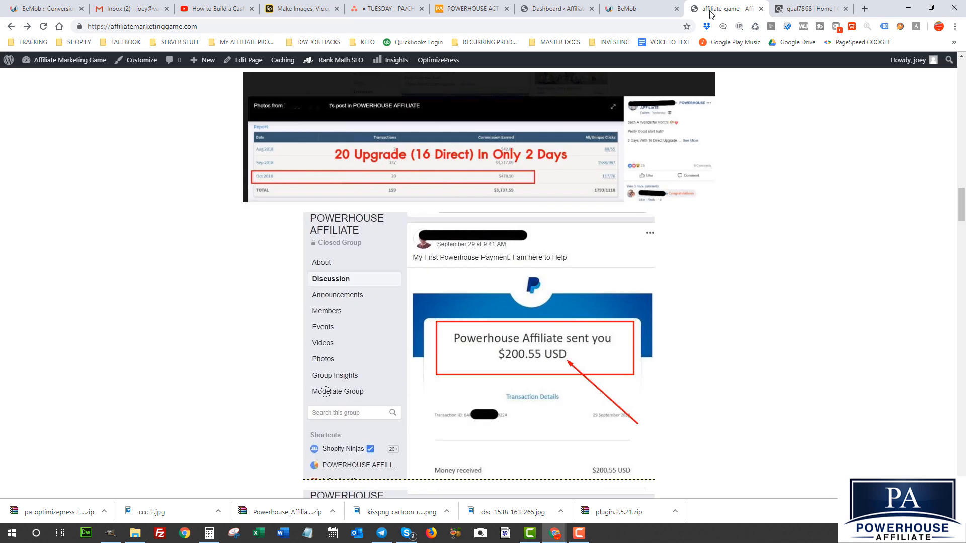
pyautogui.click(798, 9)
pyautogui.click(625, 7)
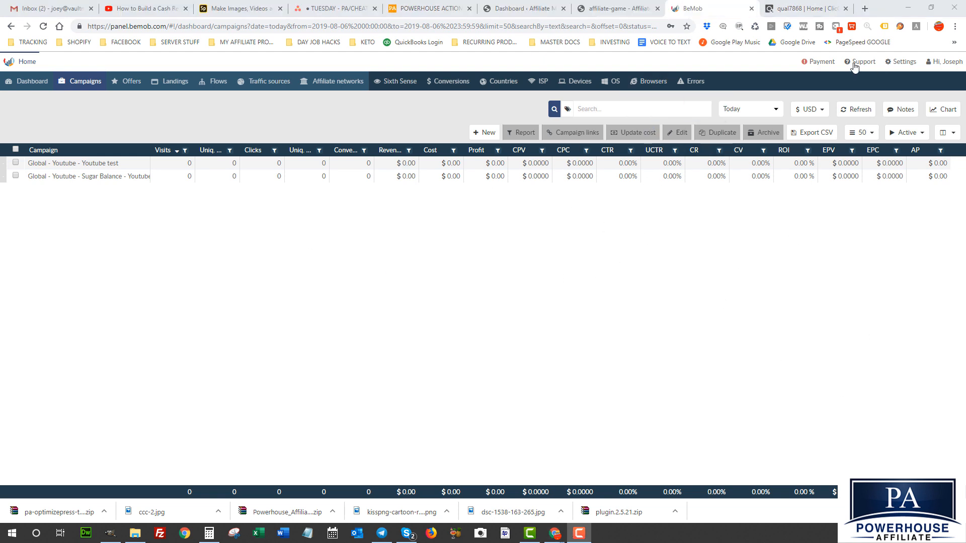
pyautogui.click(900, 63)
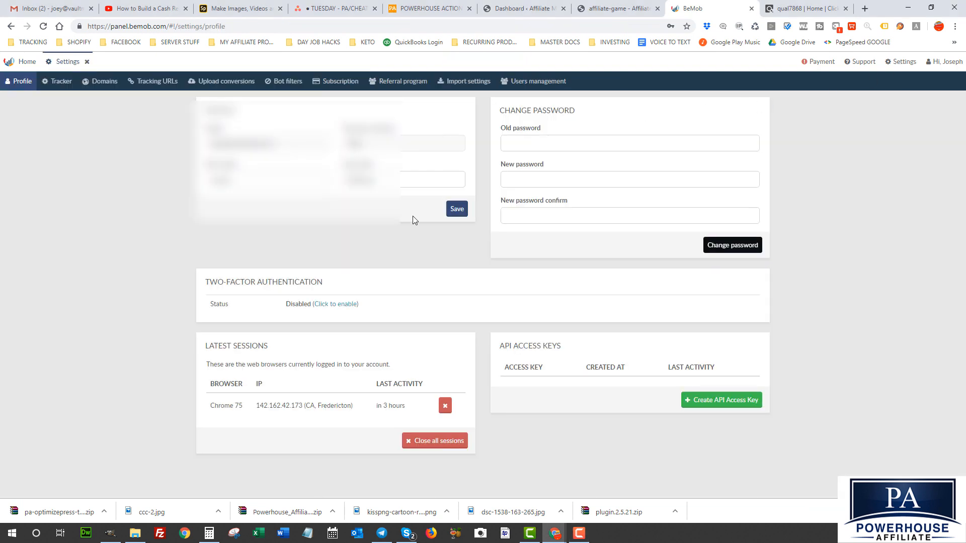
pyautogui.click(150, 85)
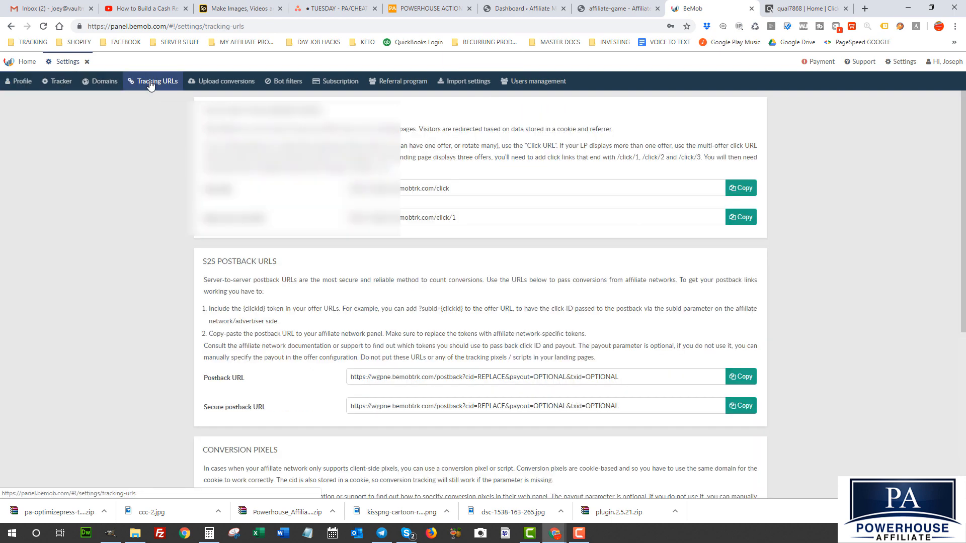
# Copy the ClickBank secret key from the ClickBank Integration section
pyautogui.scroll(-2, 415, 265)
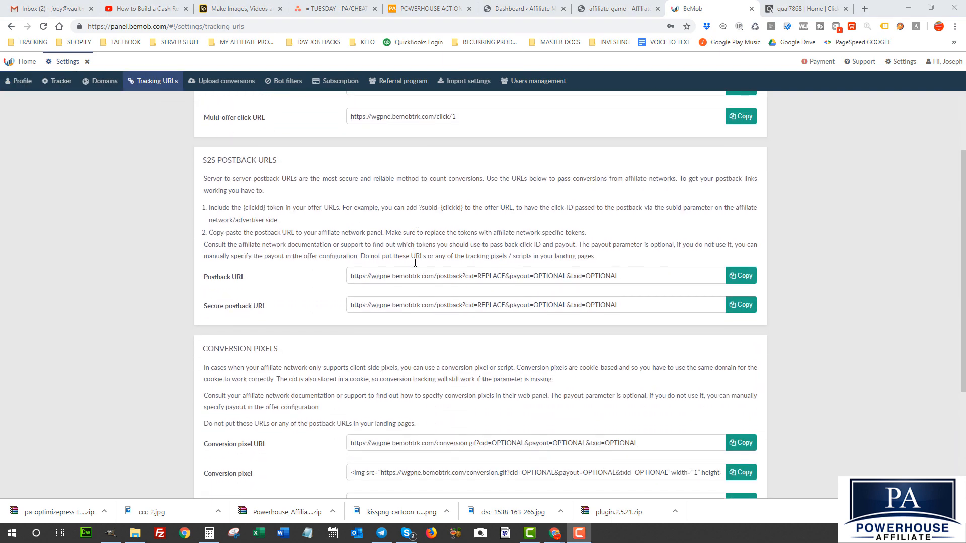
pyautogui.scroll(-3, 416, 263)
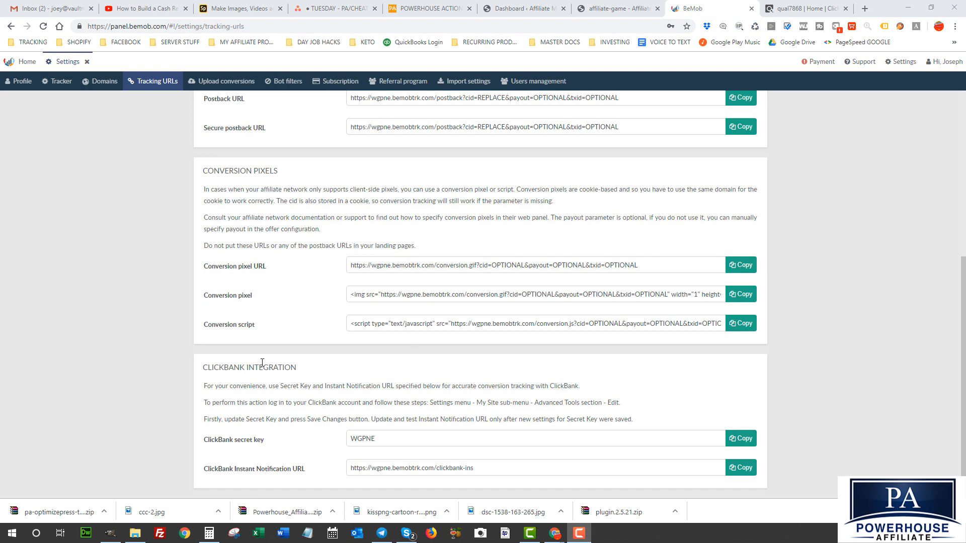
pyautogui.moveTo(299, 367); pyautogui.dragTo(206, 370)
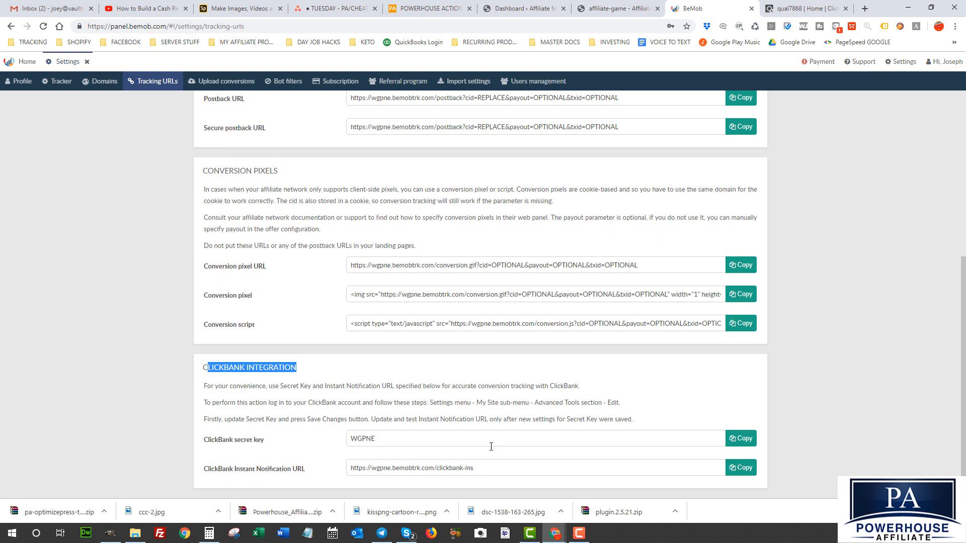
pyautogui.click(741, 439)
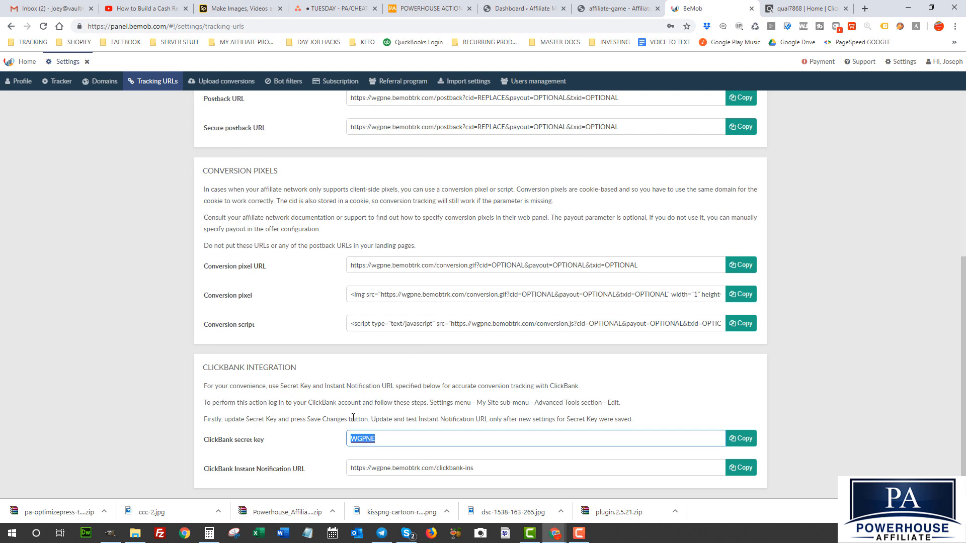
# Switch to ClickBank's My Site page, paste the copied secret key into the Advanced Tools editor, and save the changes
pyautogui.click(783, 9)
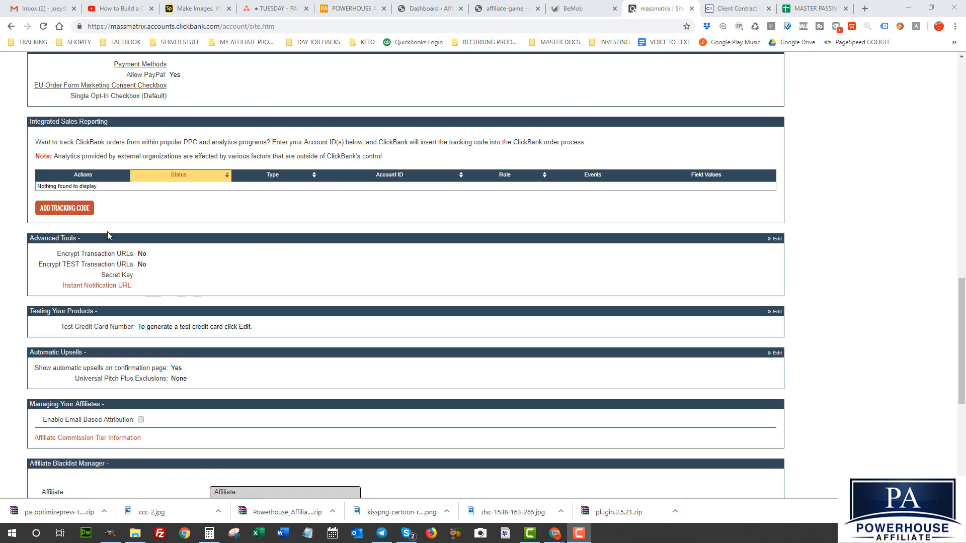
pyautogui.click(775, 242)
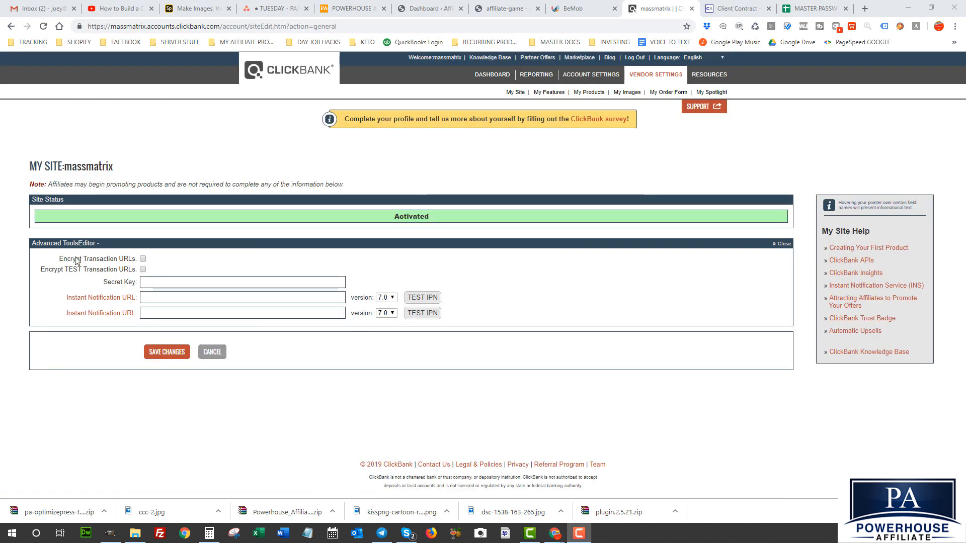
pyautogui.rightClick(166, 284)
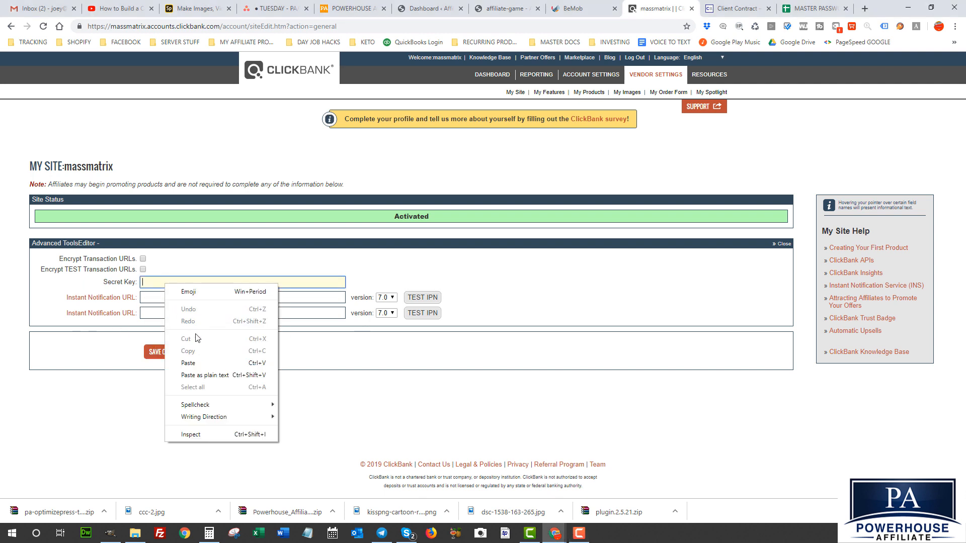
pyautogui.click(198, 361)
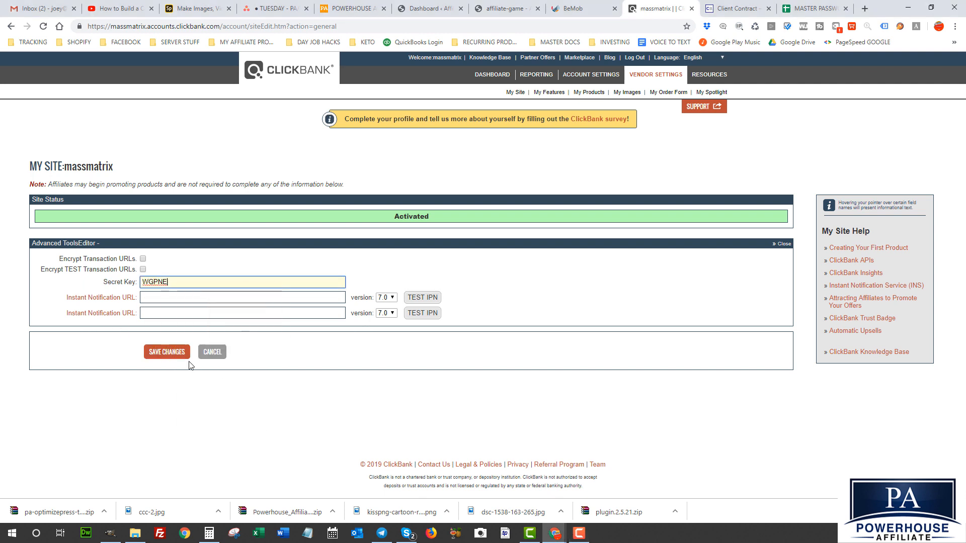
pyautogui.click(152, 298)
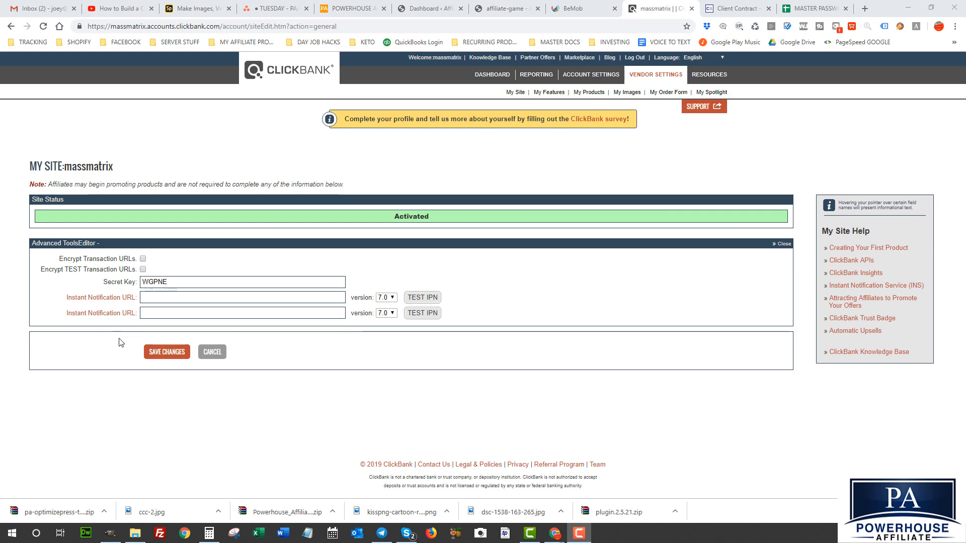
pyautogui.click(168, 352)
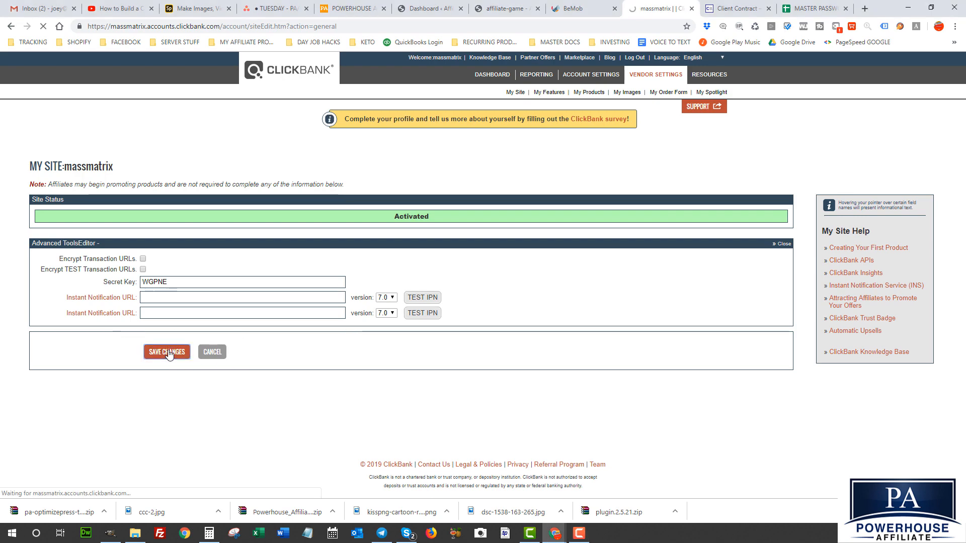
pyautogui.scroll(-5, 421, 320)
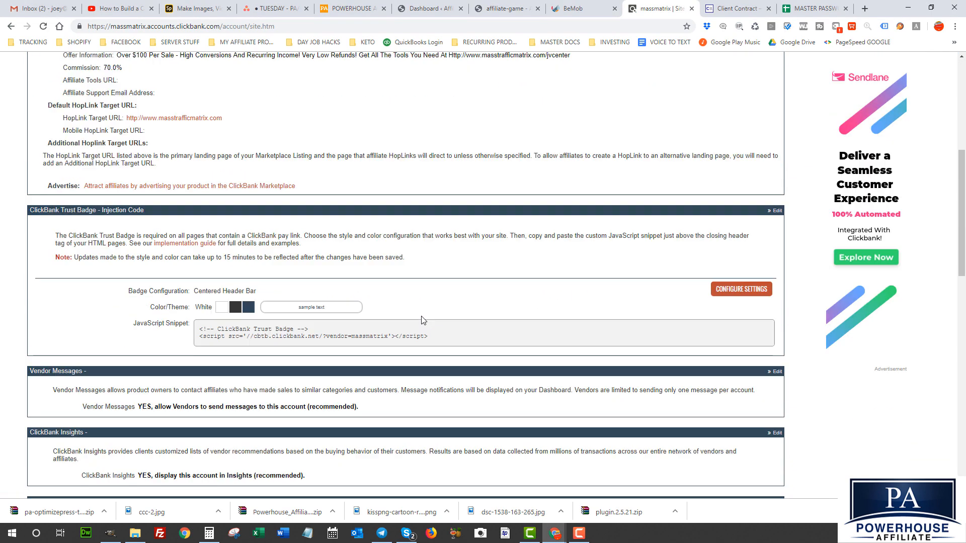
pyautogui.scroll(-10, 422, 320)
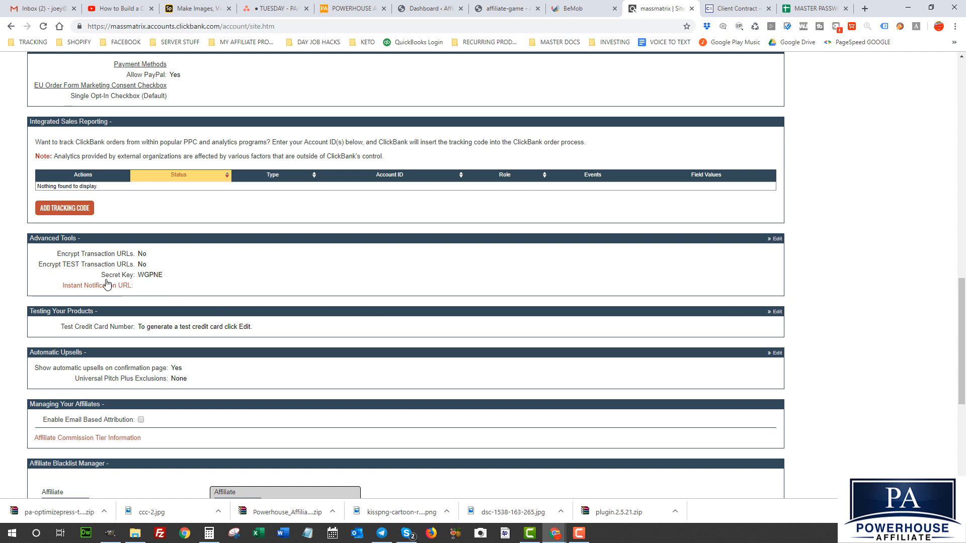
pyautogui.moveTo(101, 275); pyautogui.dragTo(109, 275)
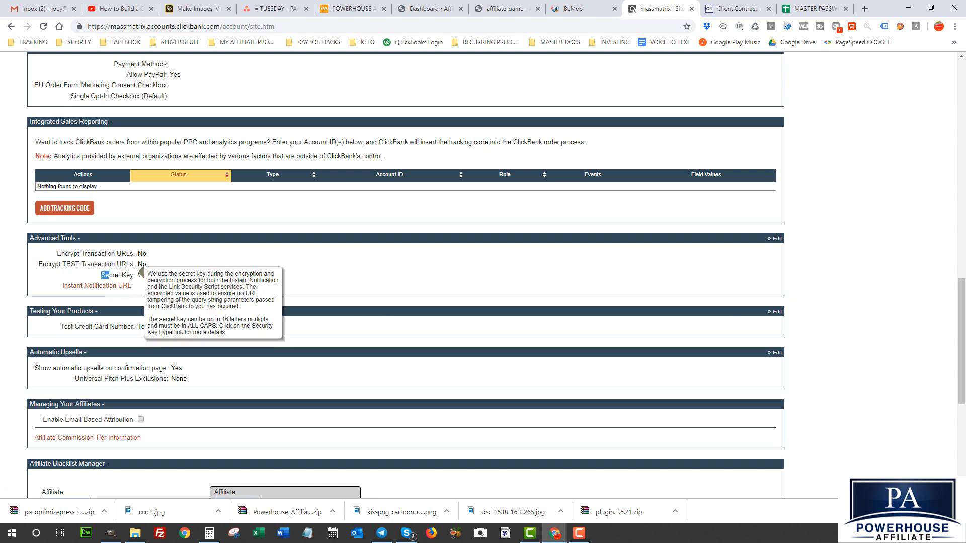
# Switch back to BeMob and copy the ClickBank Instant Notification URL from the ClickBank Integration section
pyautogui.click(609, 13)
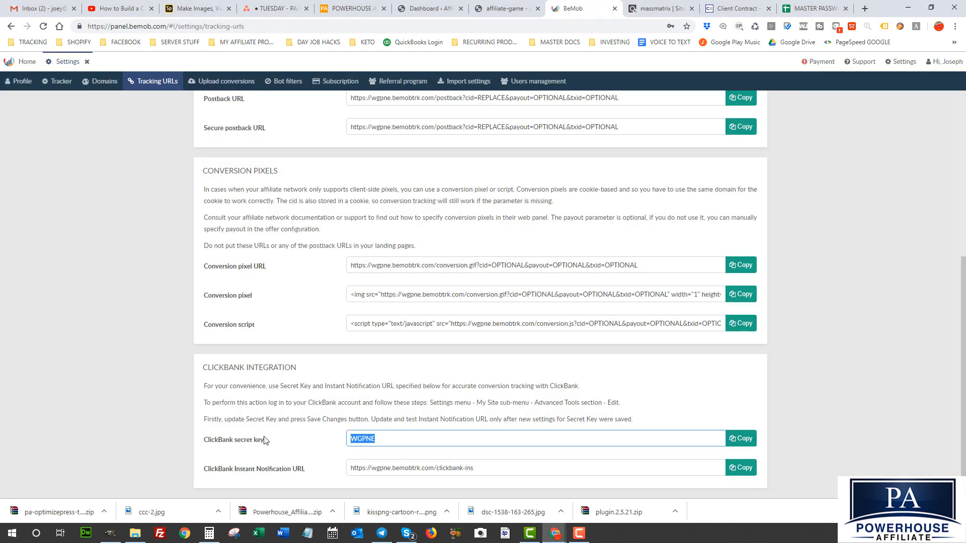
pyautogui.click(734, 469)
pyautogui.hotkey('ctrl', 'c')
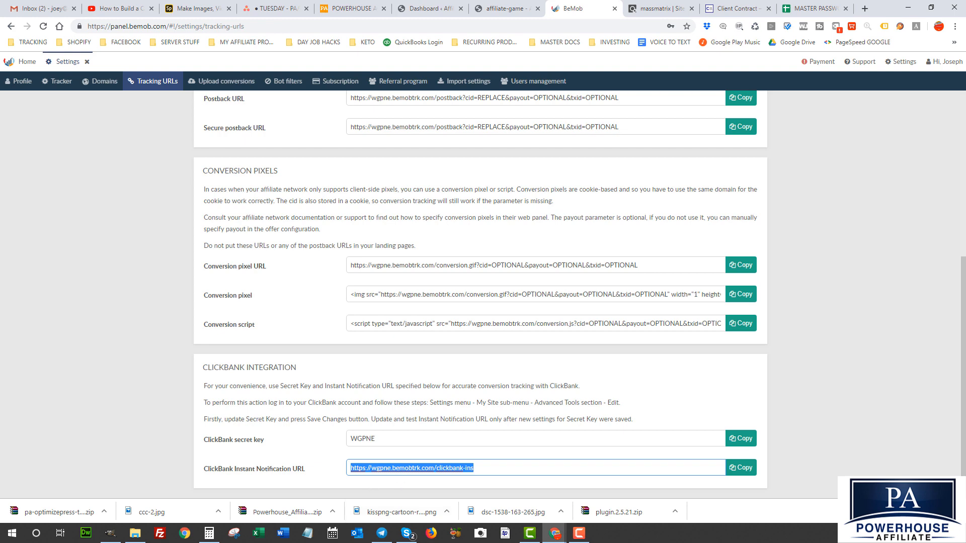
# Return to ClickBank, edit Advanced Tools, and paste the copied URL as the first Instant Notification URL
pyautogui.hotkey('ctrl', 'Tab')
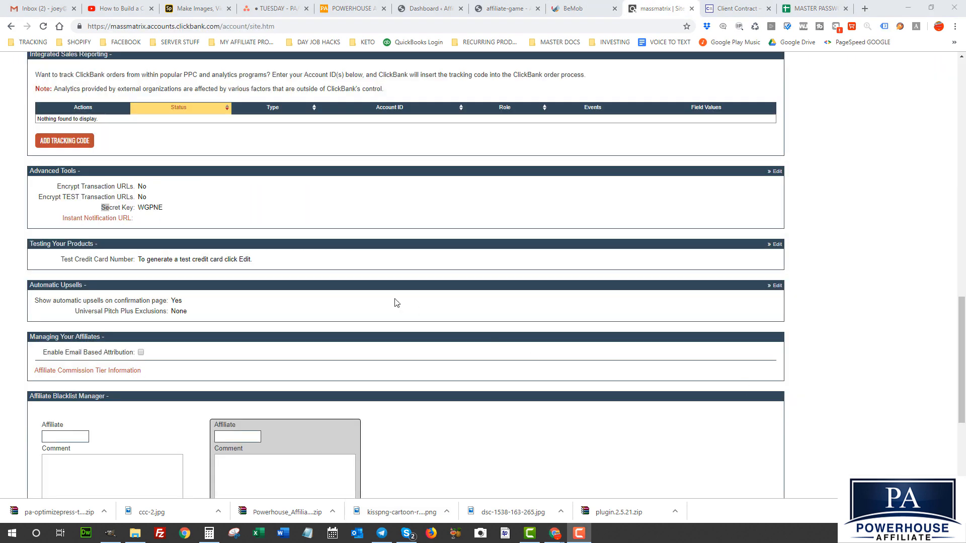
pyautogui.scroll(-4, 394, 302)
pyautogui.scroll(6, 277, 290)
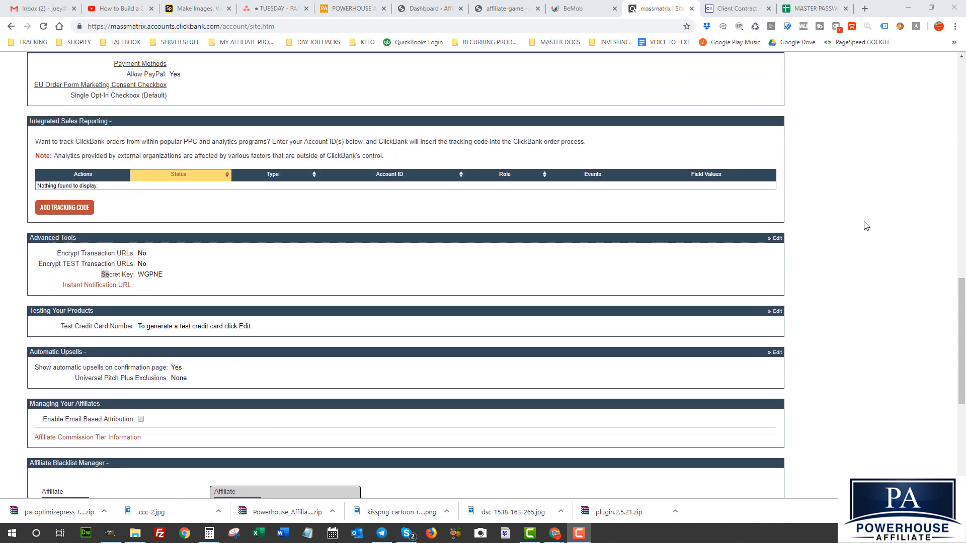
pyautogui.click(775, 239)
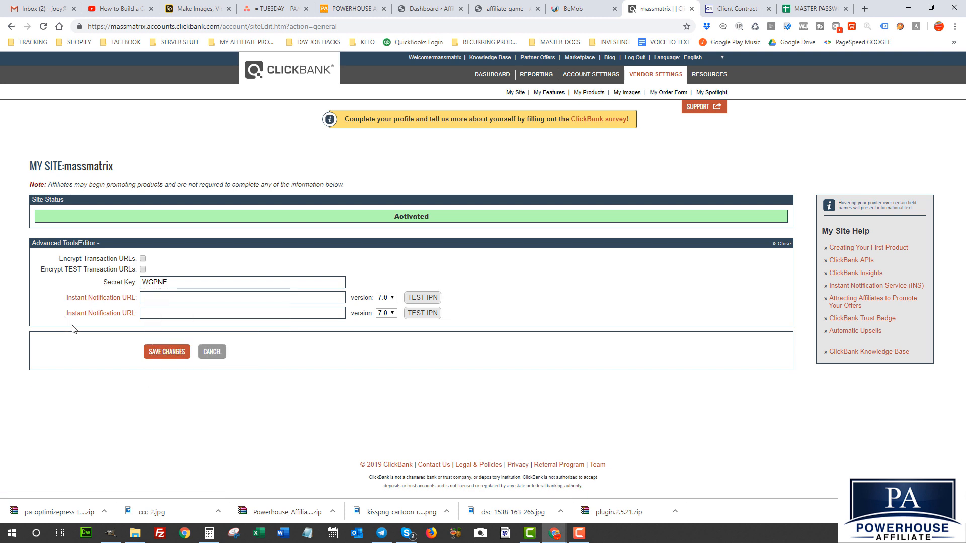
pyautogui.click(157, 298)
pyautogui.rightClick(155, 298)
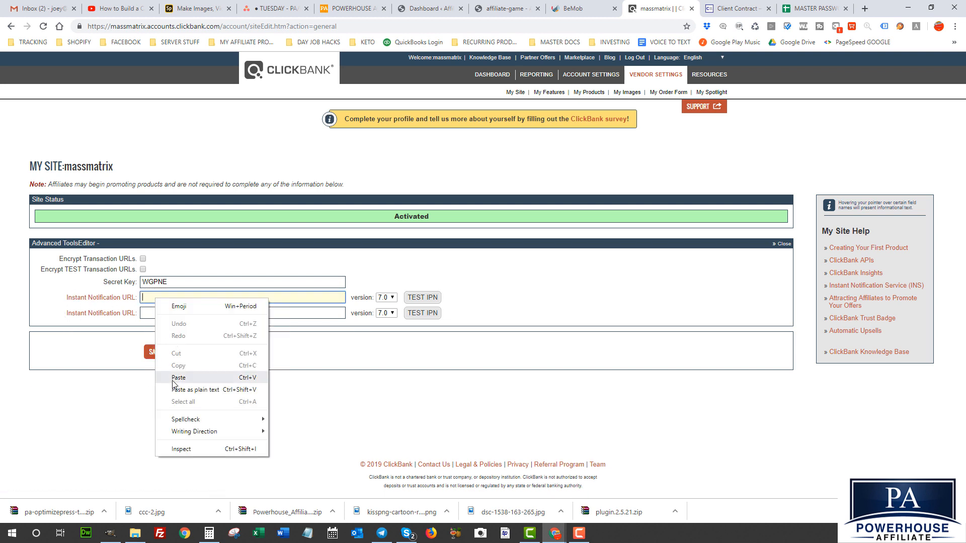
pyautogui.click(175, 378)
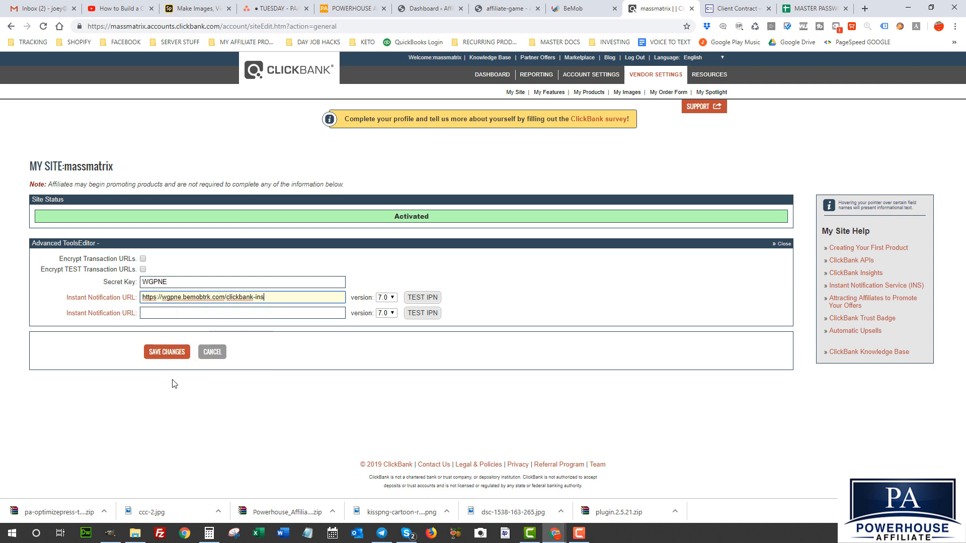
# Run the IPN test on the first Instant Notification URL and save the Advanced Tools changes
pyautogui.click(420, 300)
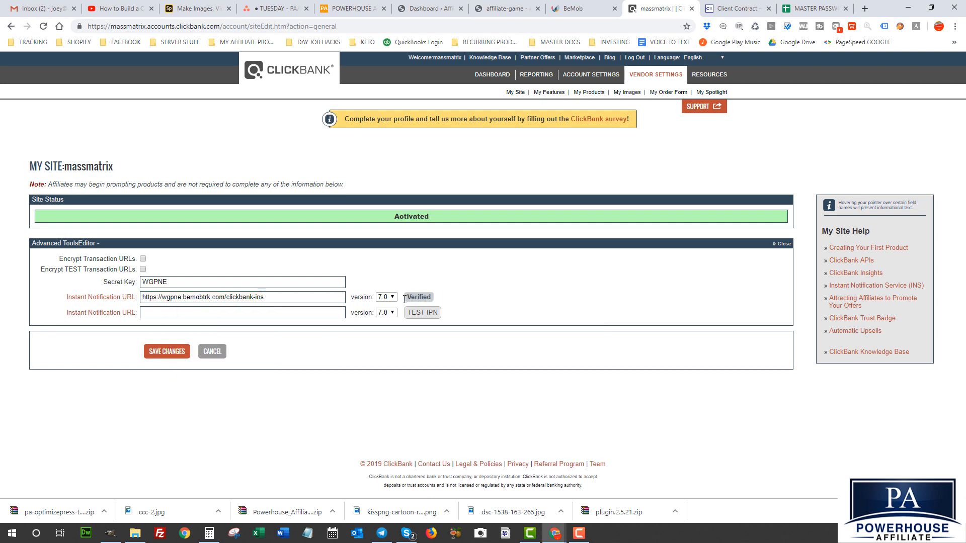
pyautogui.click(159, 354)
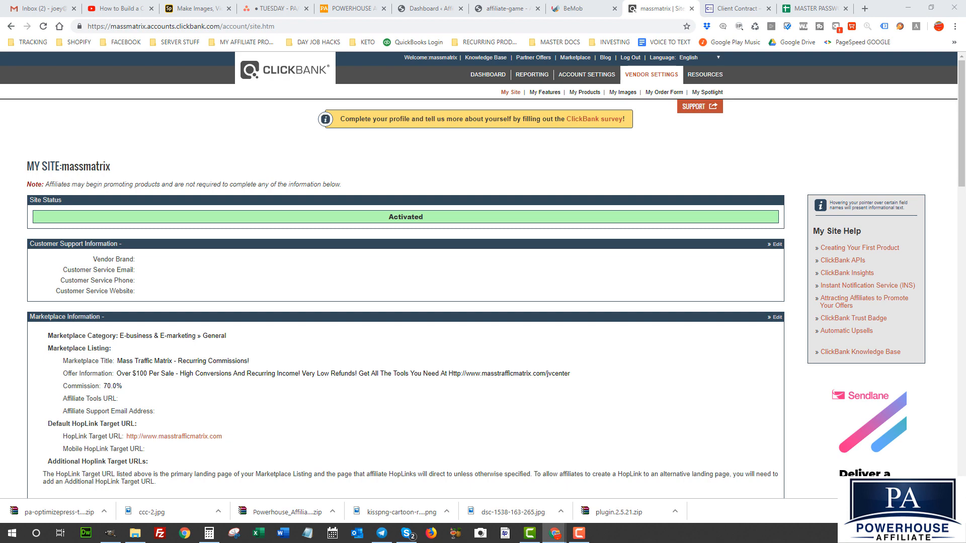
pyautogui.scroll(-7, 418, 305)
pyautogui.scroll(-5, 418, 306)
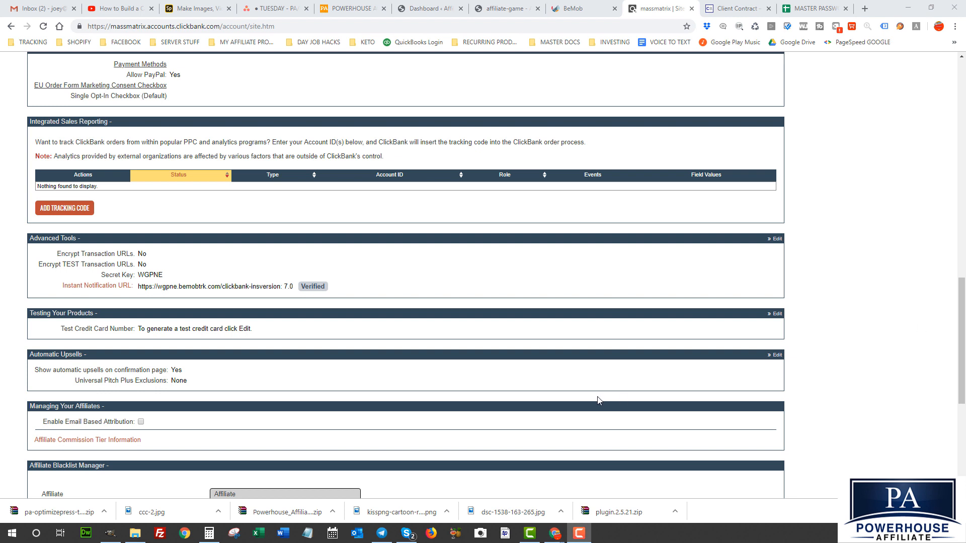
# Switch to BeMob, add an affiliate network from the ClickBank template, save it with its preset options, and select it in the network list
pyautogui.click(575, 6)
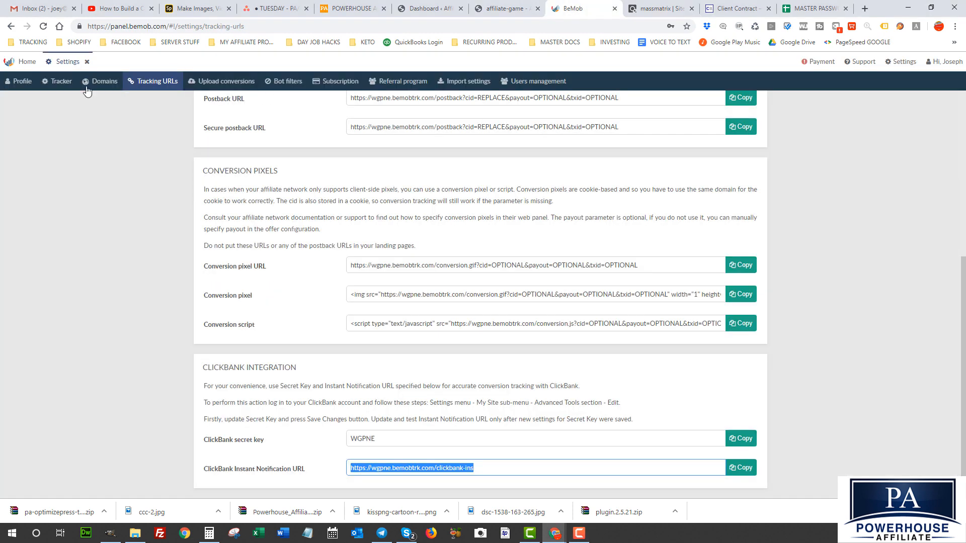
pyautogui.click(26, 62)
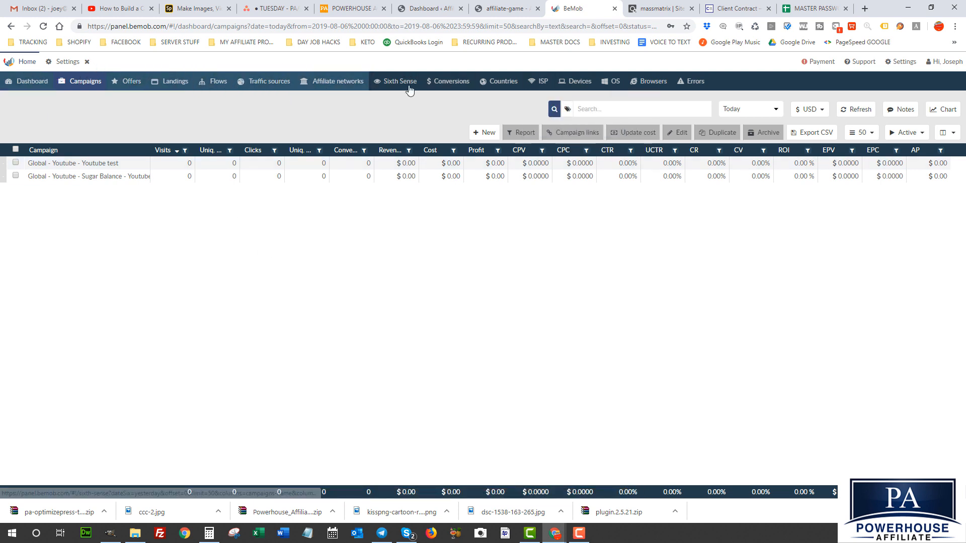
pyautogui.click(326, 83)
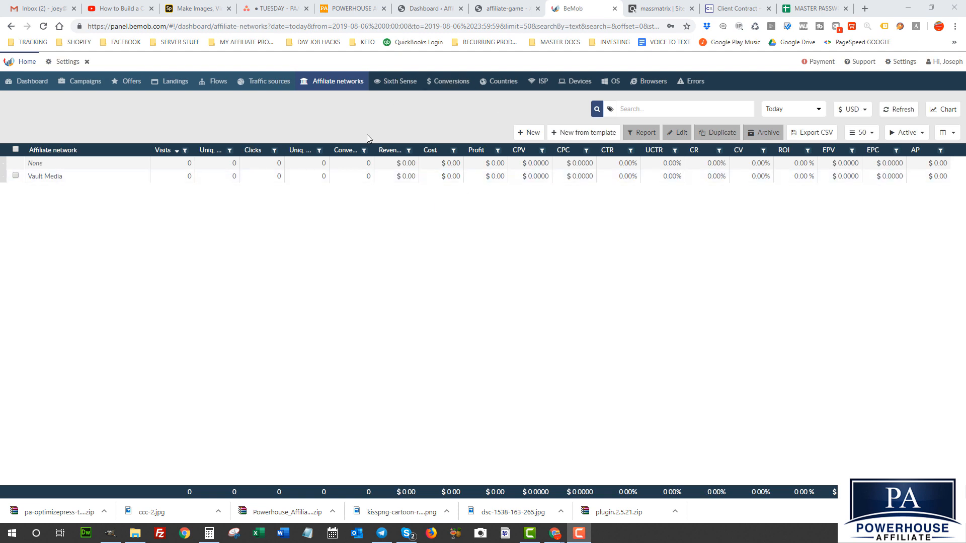
pyautogui.moveTo(624, 103)
pyautogui.click(577, 133)
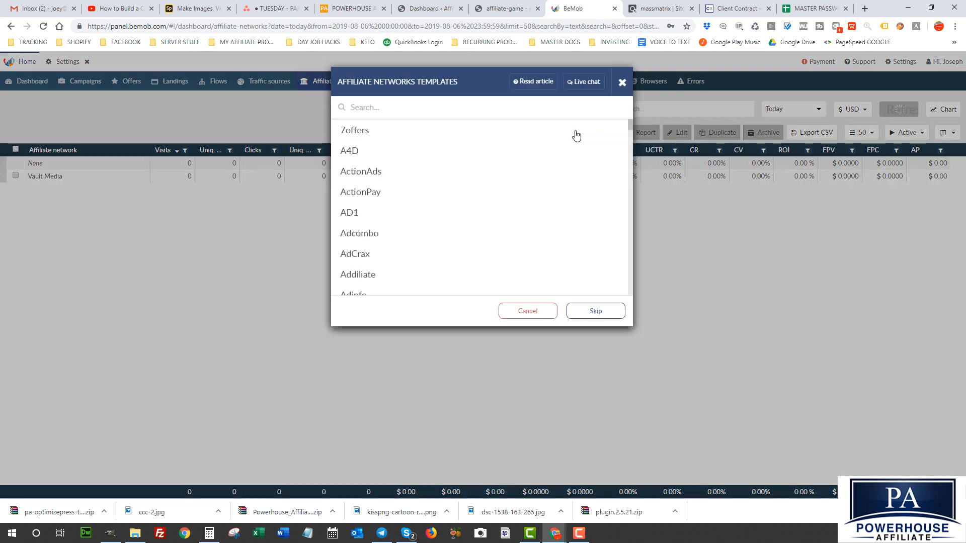
pyautogui.scroll(-2, 419, 228)
pyautogui.scroll(-10, 419, 227)
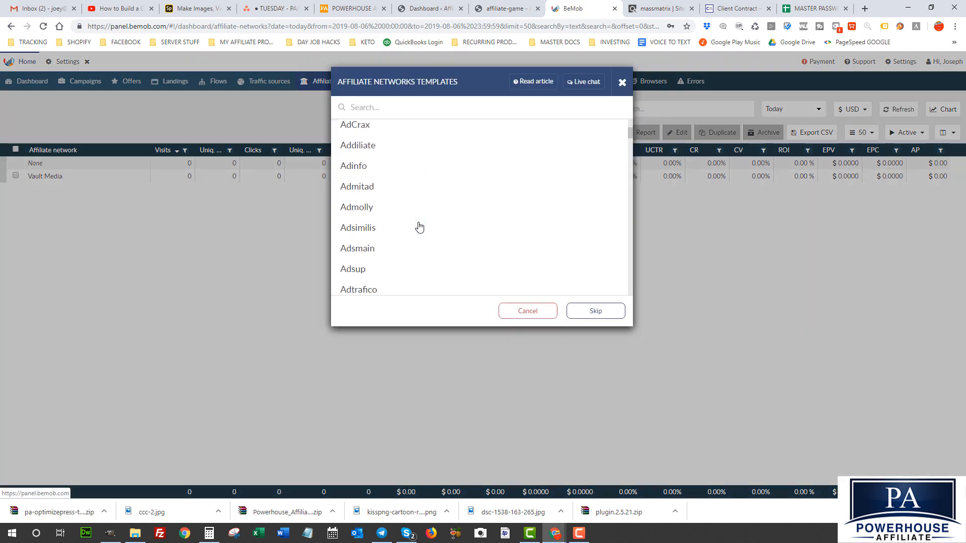
pyautogui.scroll(-8, 415, 230)
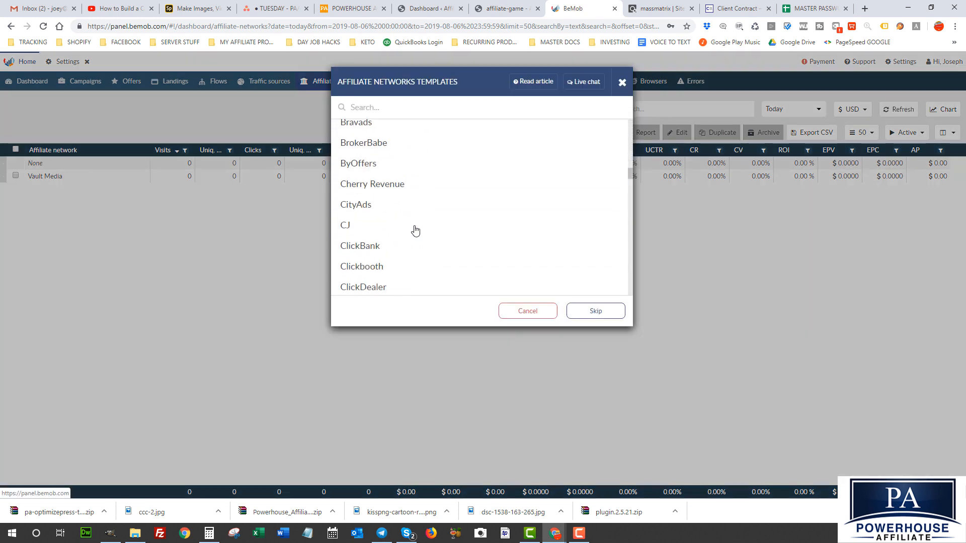
pyautogui.scroll(4, 415, 230)
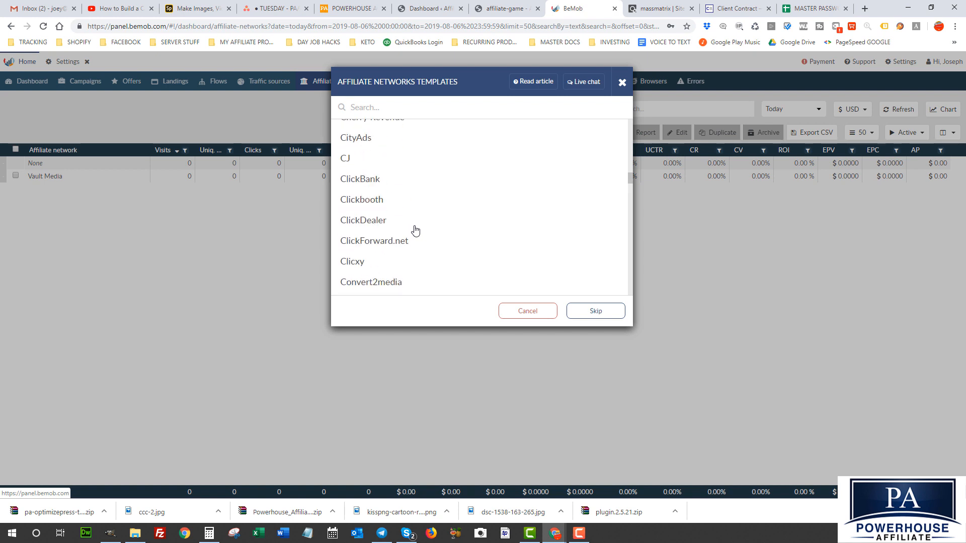
pyautogui.click(362, 180)
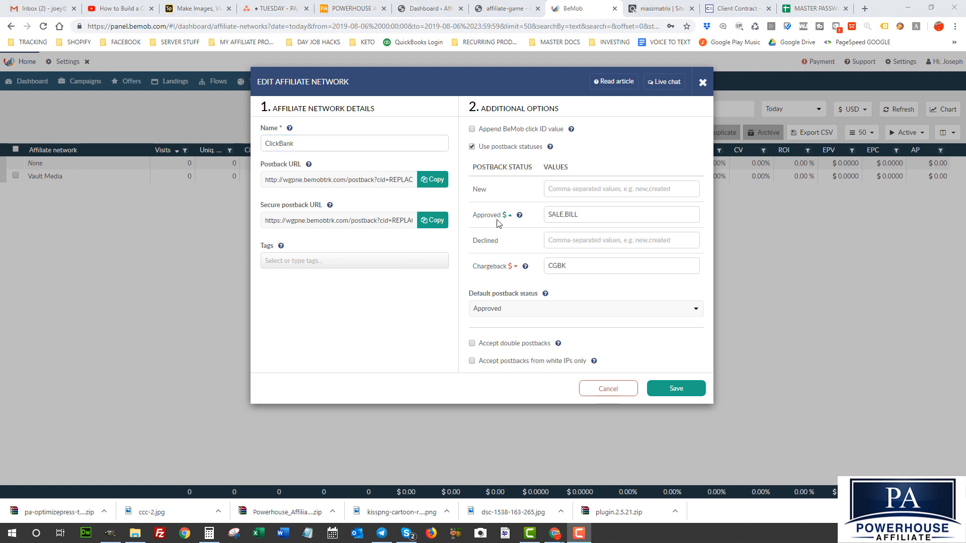
pyautogui.click(672, 391)
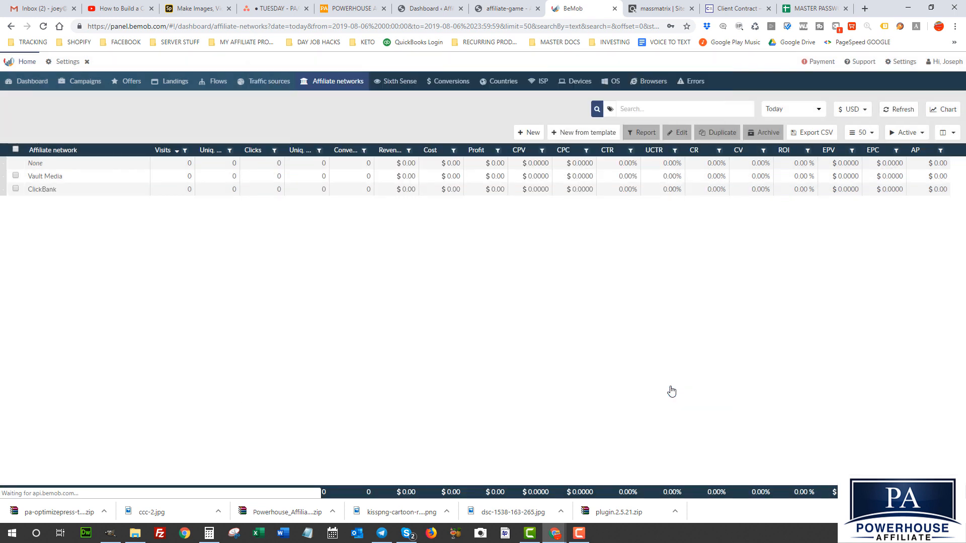
pyautogui.click(40, 191)
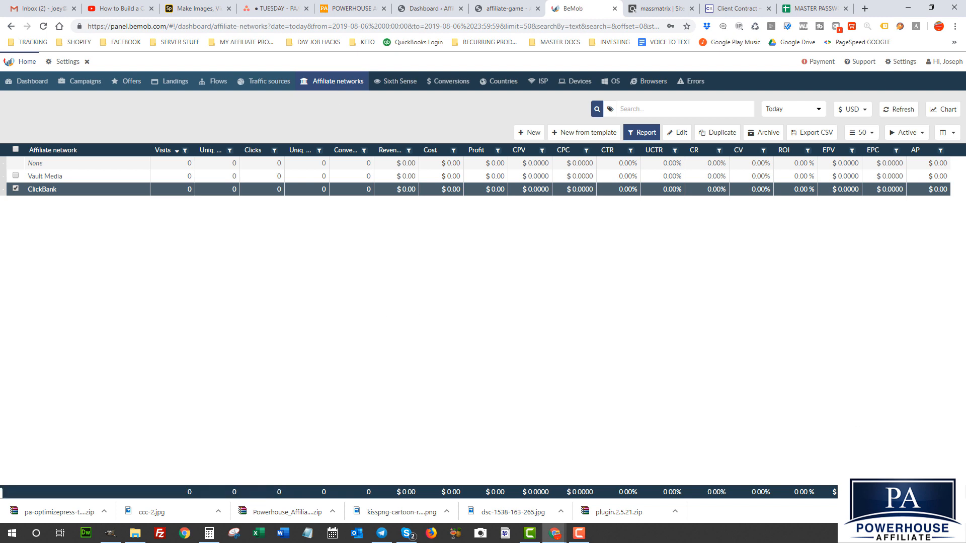
# Switch to ClickBank and search its Marketplace for "powerhouse affiliate"
pyautogui.hotkey('ctrl', 'Tab')
pyautogui.scroll(10, 505, 219)
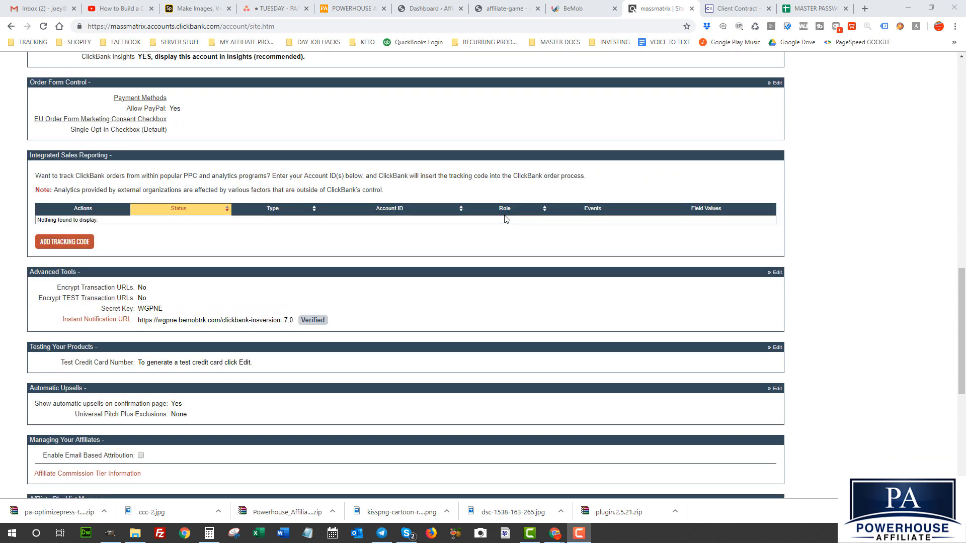
pyautogui.scroll(2, 506, 218)
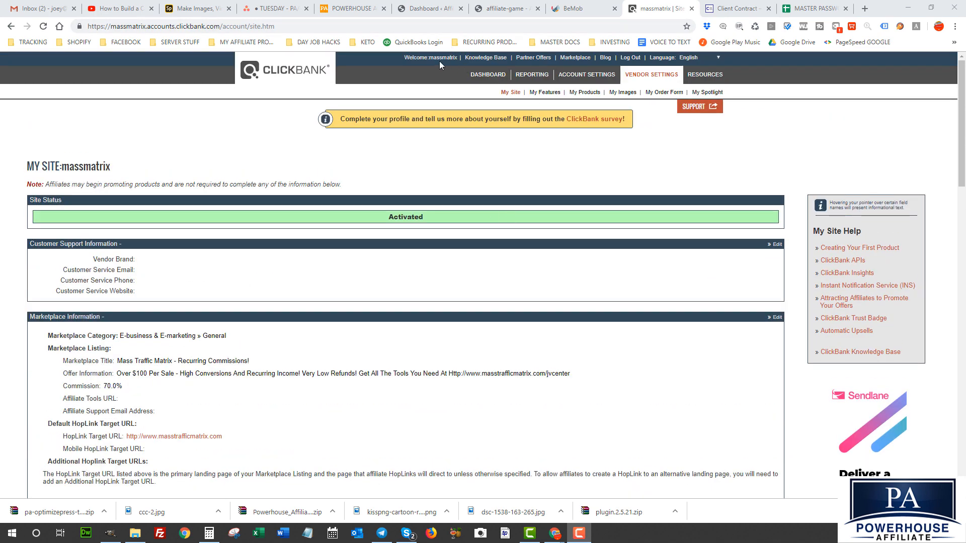
pyautogui.click(573, 58)
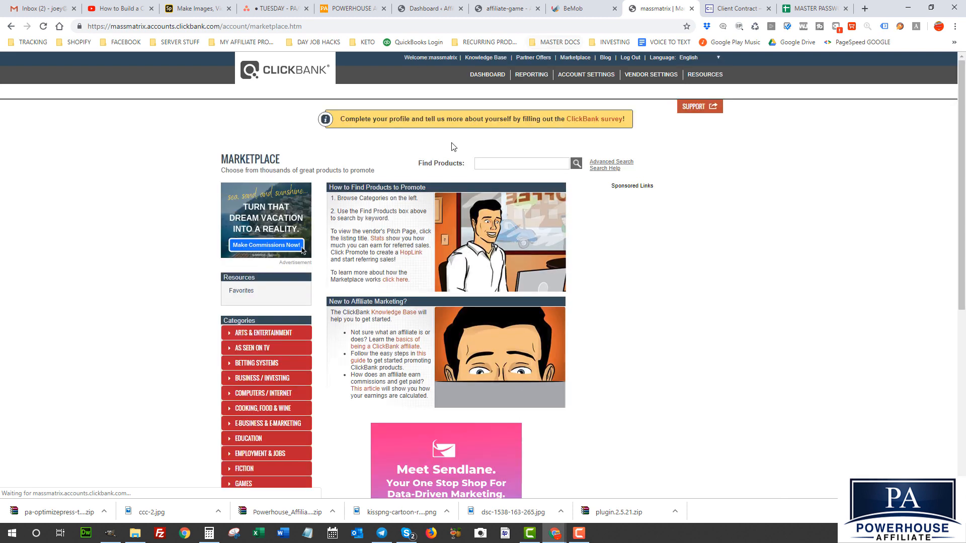
pyautogui.click(500, 167)
pyautogui.click(490, 182)
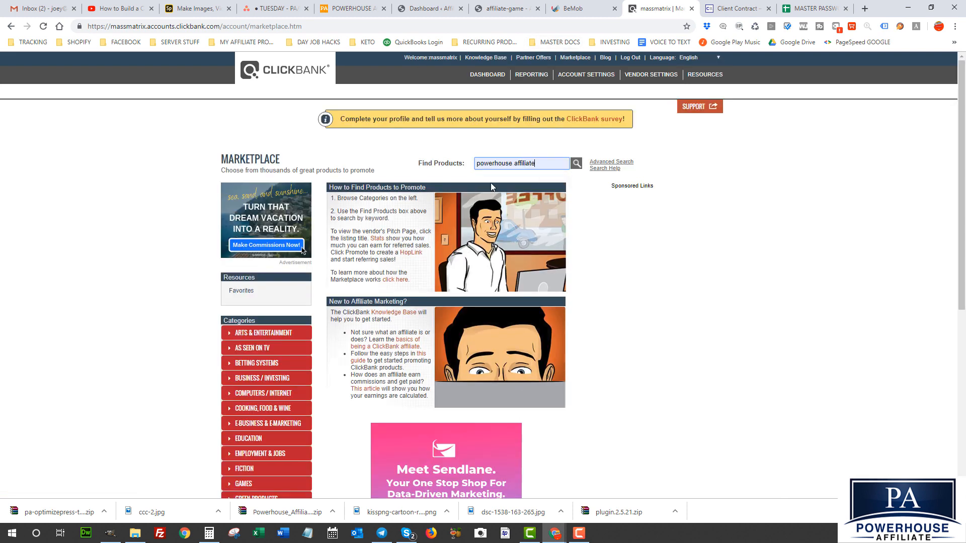
pyautogui.click(579, 166)
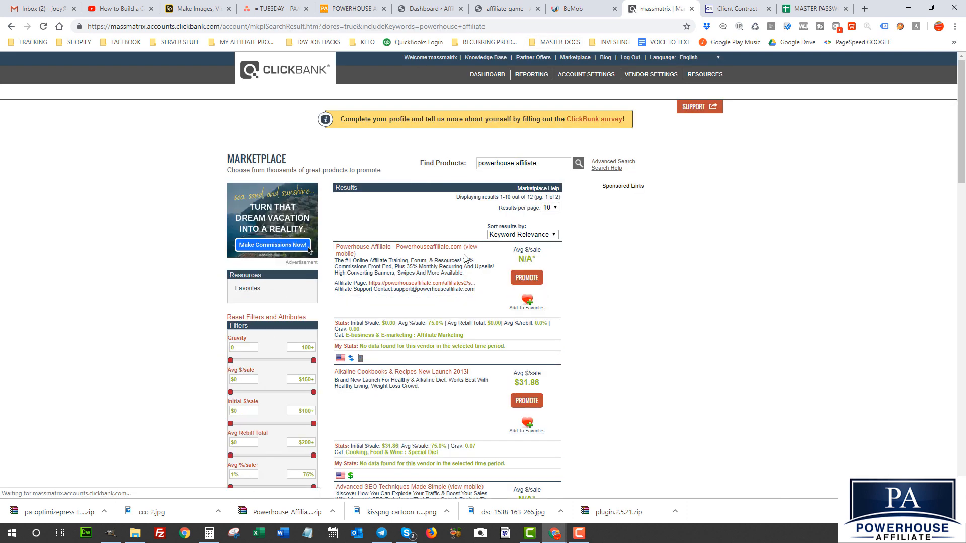
# Generate a HopLink for promoting the Powerhouse Affiliate product without a tracking ID and copy the encrypted link
pyautogui.click(527, 277)
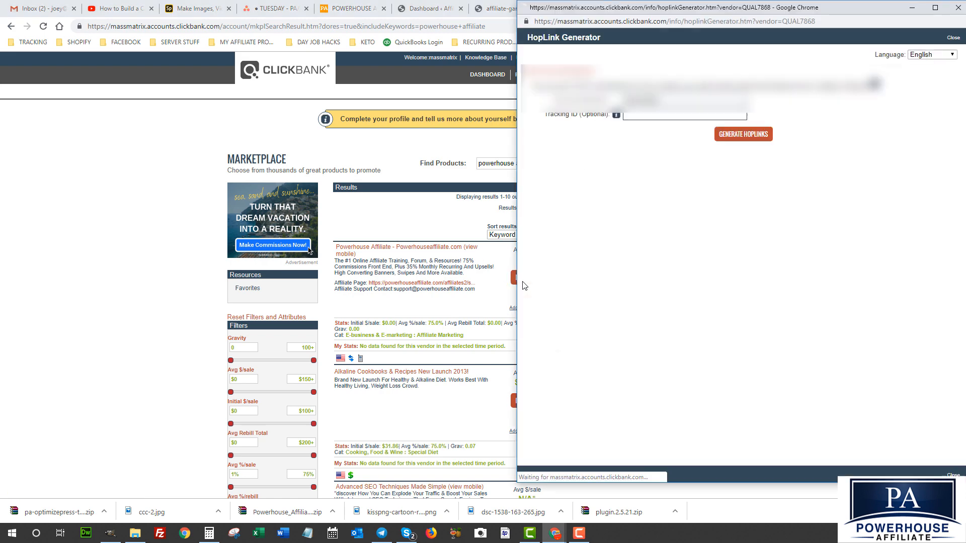
pyautogui.click(733, 142)
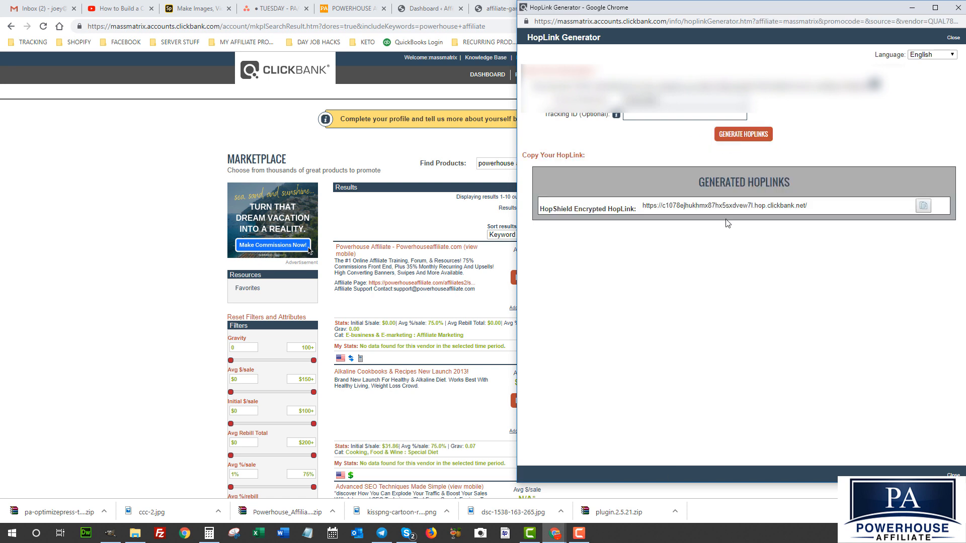
pyautogui.click(922, 206)
pyautogui.click(146, 205)
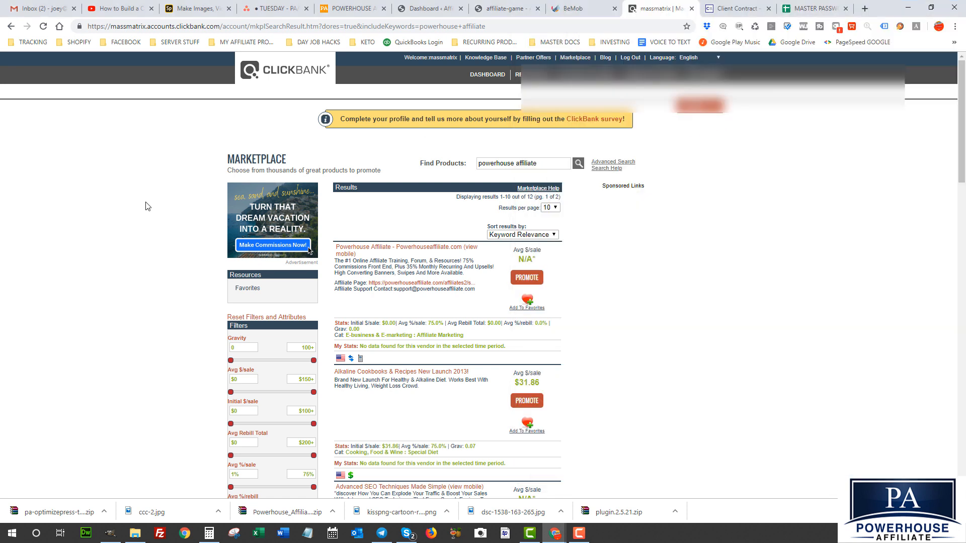
# Switch to BeMob and start a new offer named "Powerhouse Affiliate Clickbank Offer" with ClickBank as its affiliate network
pyautogui.click(559, 10)
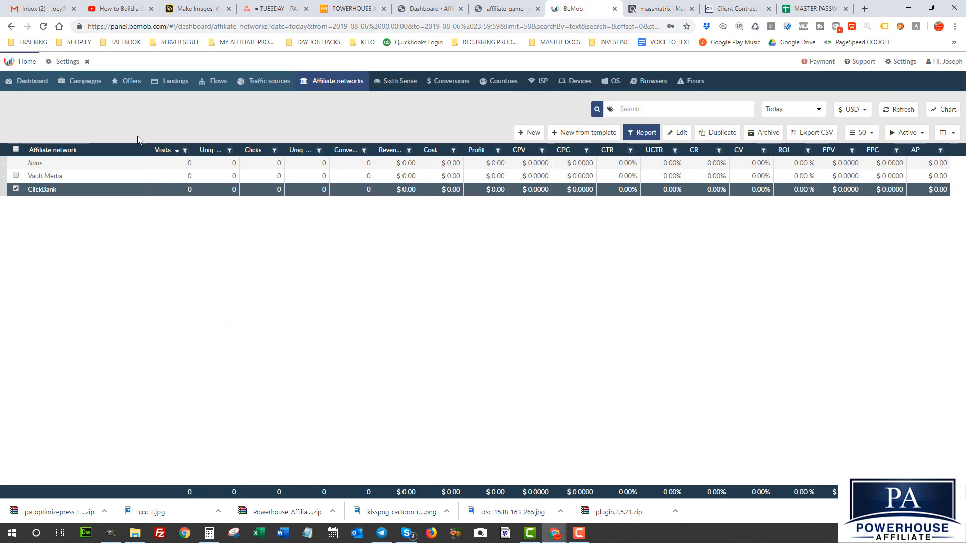
pyautogui.click(131, 84)
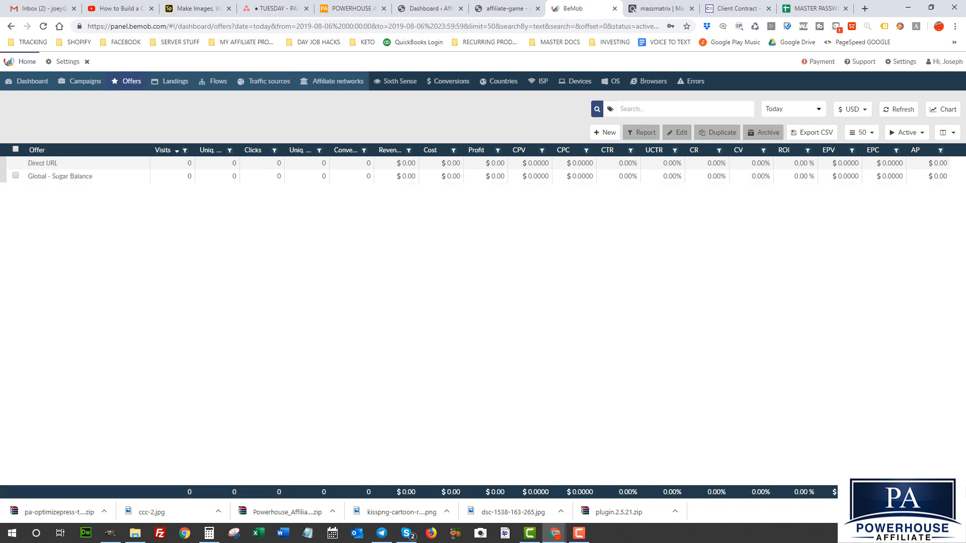
pyautogui.click(605, 132)
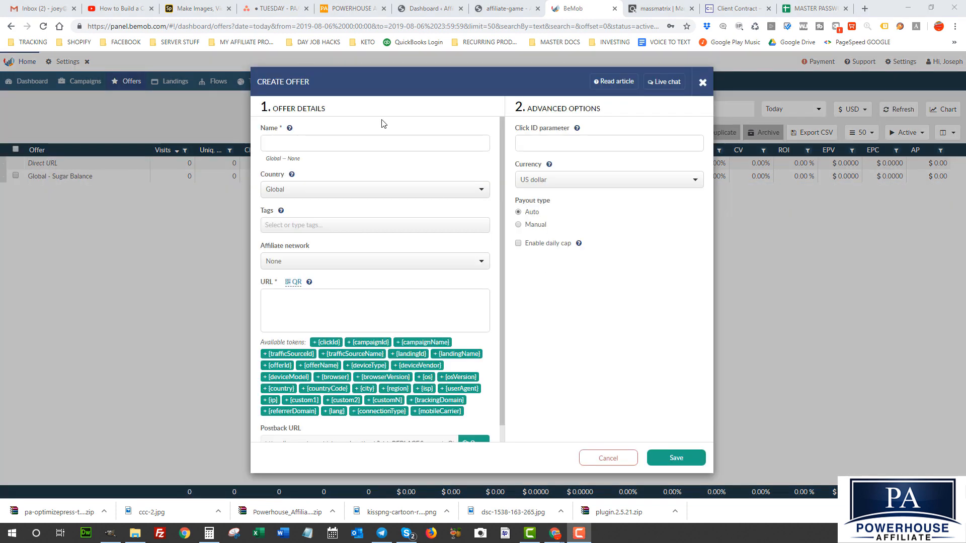
pyautogui.click(294, 142)
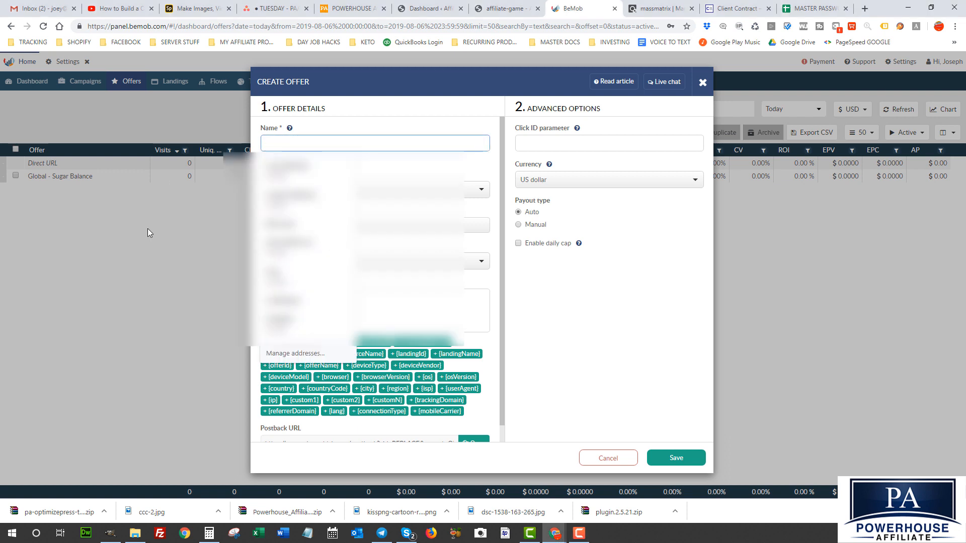
pyautogui.write('Po')
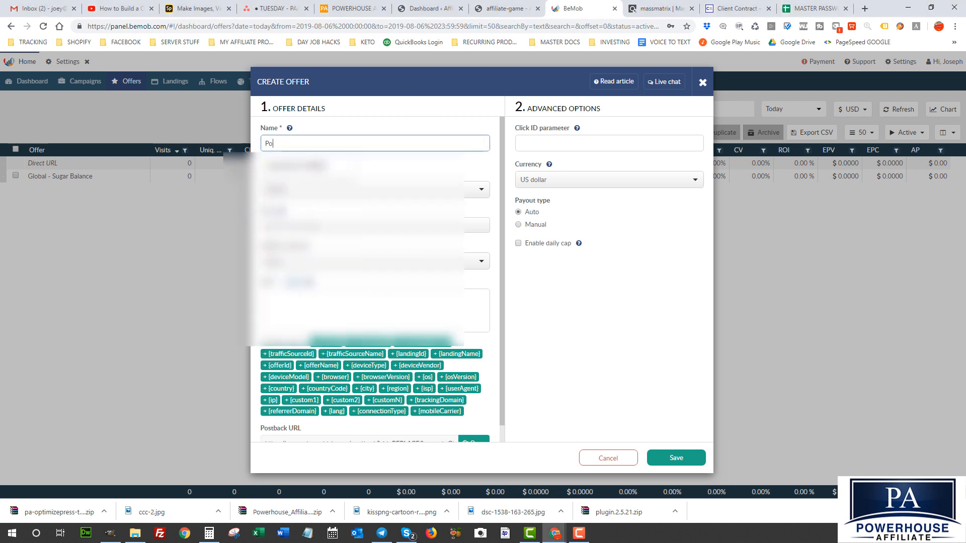
pyautogui.write('werhouse Affili')
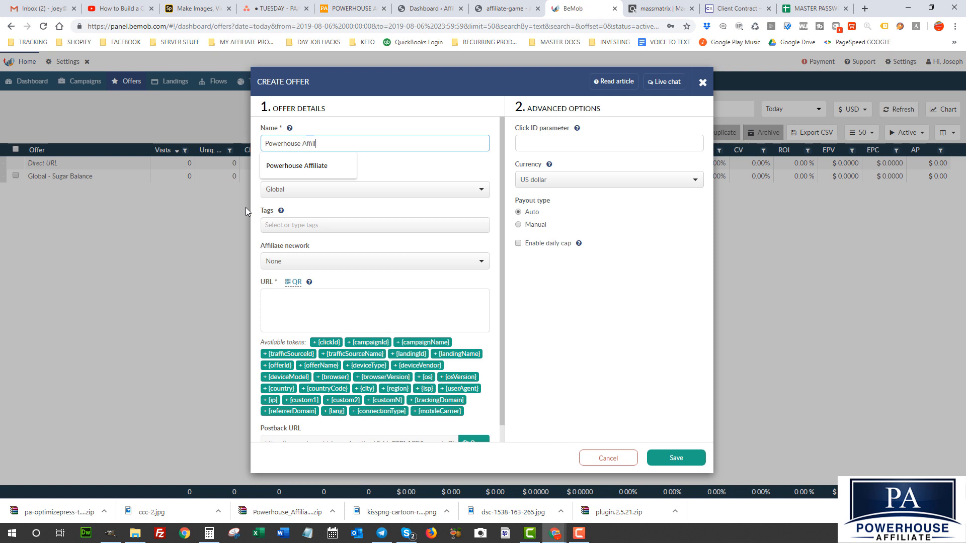
pyautogui.write('ate Clickbank Offer')
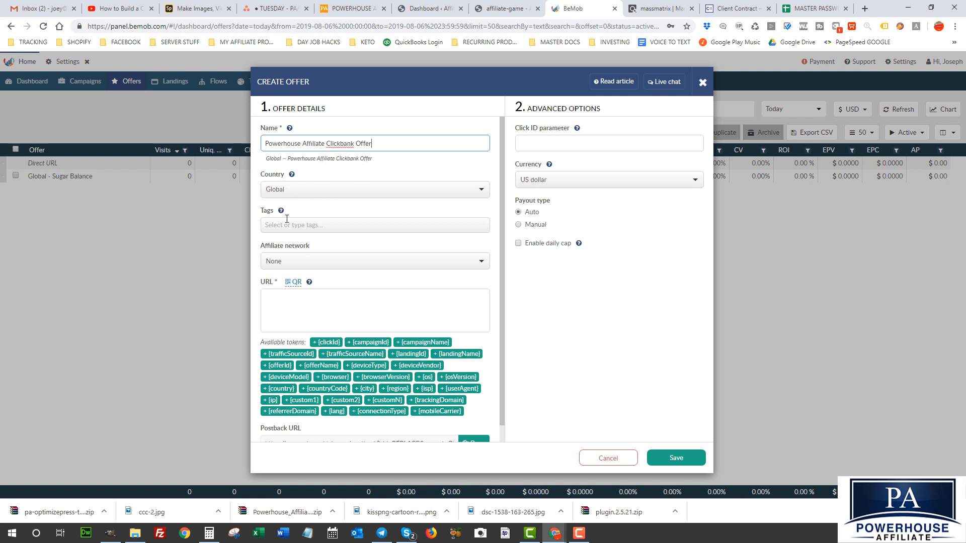
pyautogui.click(297, 262)
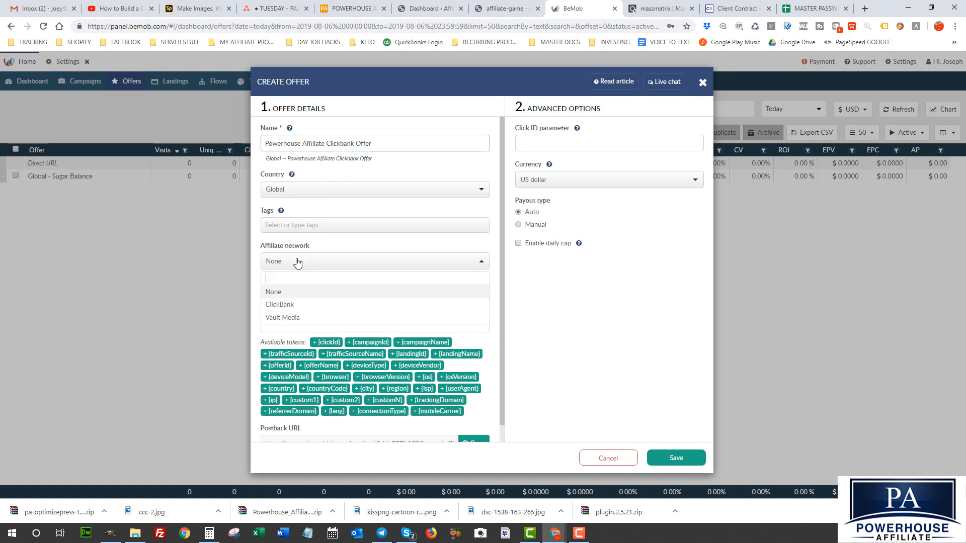
pyautogui.click(288, 304)
# Paste the copied HopLink as the offer URL, append "?tid={clickIdLong}" to it, and save the offer
pyautogui.click(289, 304)
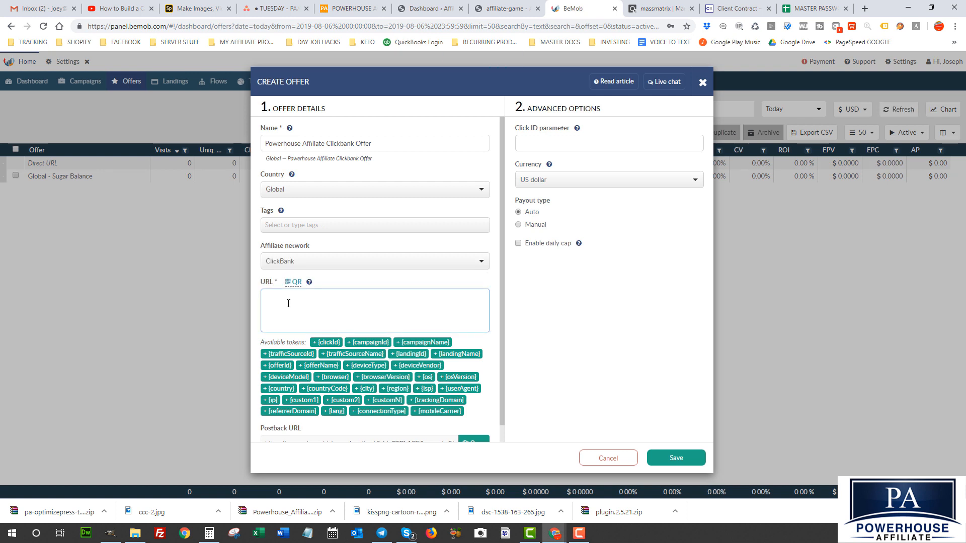
pyautogui.rightClick(288, 303)
pyautogui.click(309, 383)
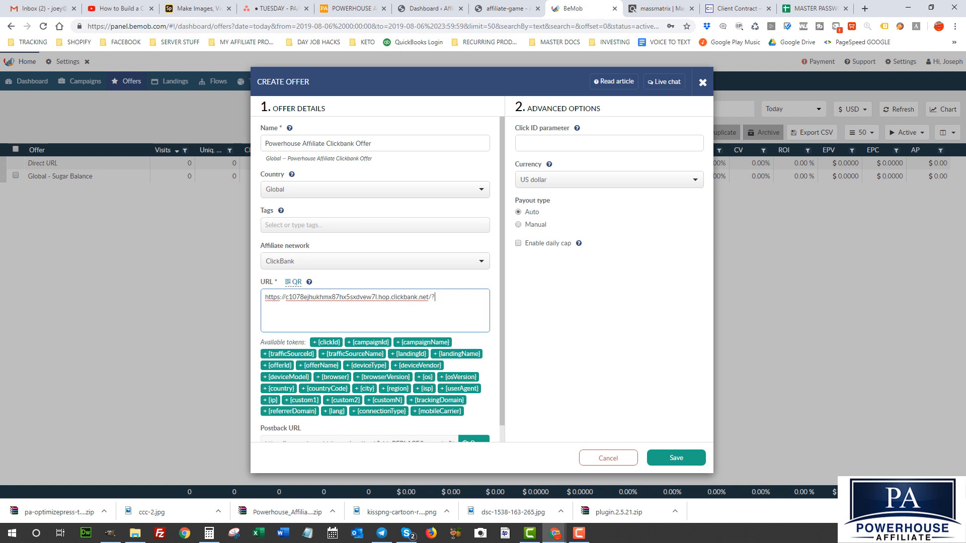
pyautogui.write('?tid')
pyautogui.write('={clickIdLong}')
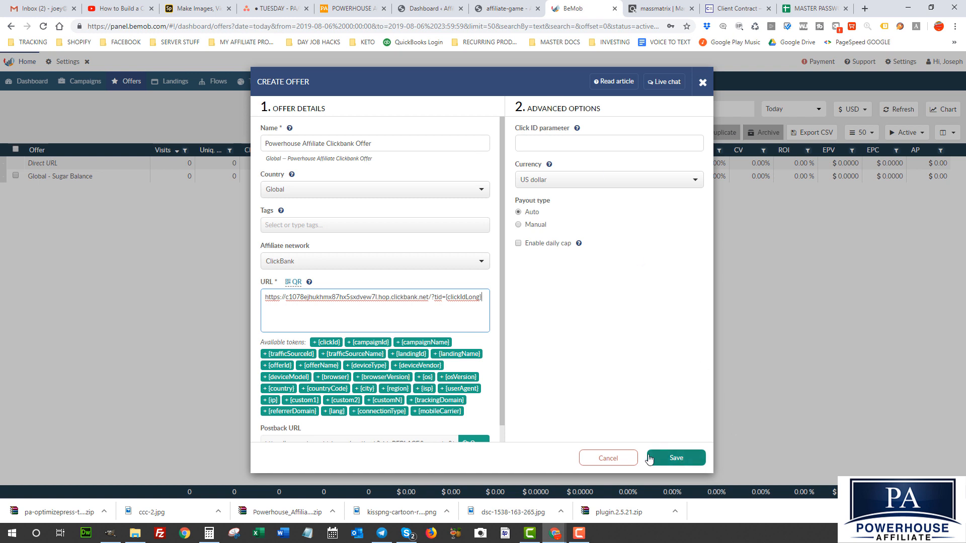
pyautogui.click(677, 449)
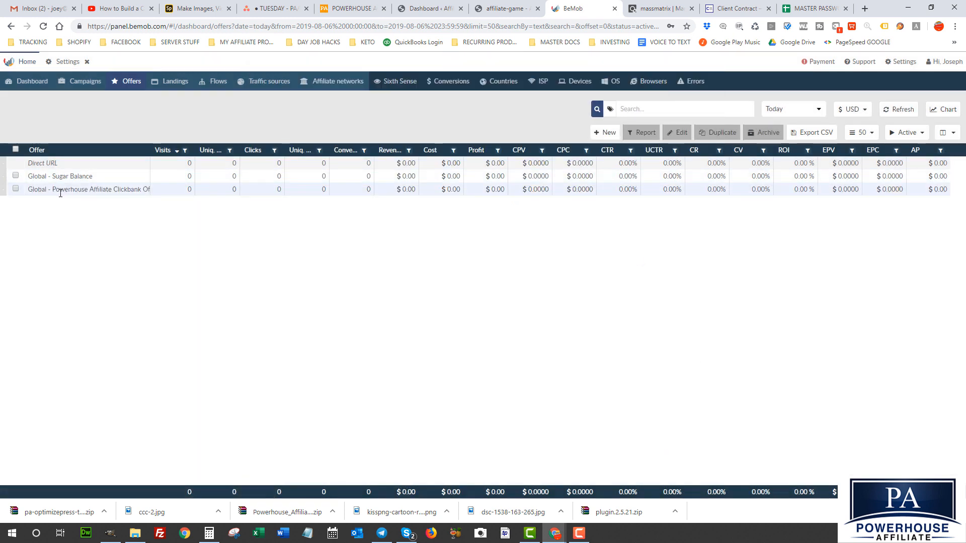
# Reopen the Powerhouse Affiliate Clickbank Offer for editing, review the {clickIdLong} token in its URL, and close it without saving
pyautogui.click(117, 190)
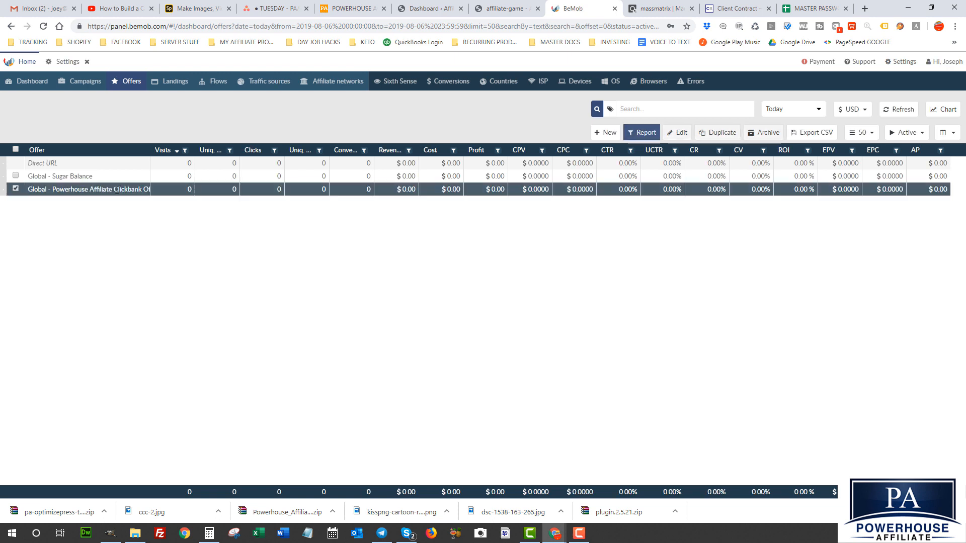
pyautogui.click(675, 133)
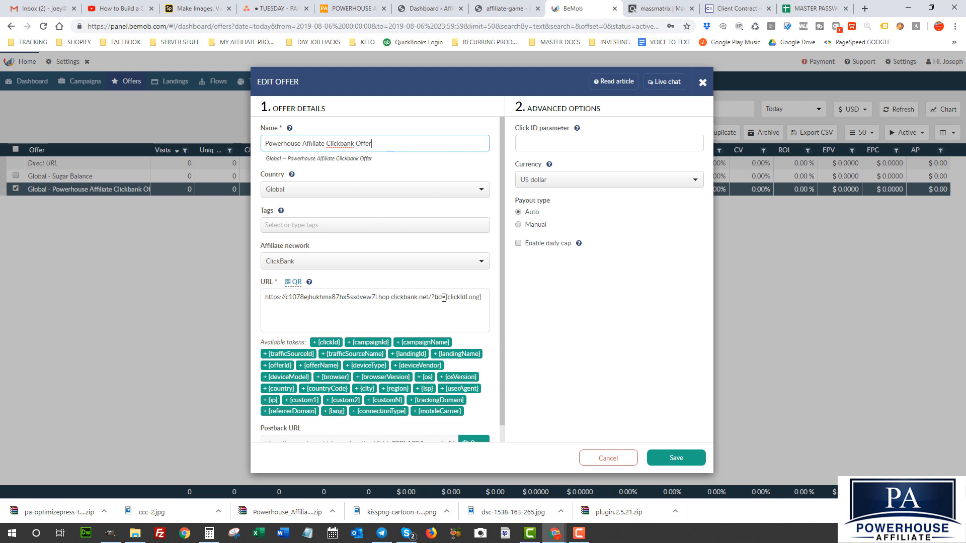
pyautogui.moveTo(486, 296); pyautogui.dragTo(446, 299)
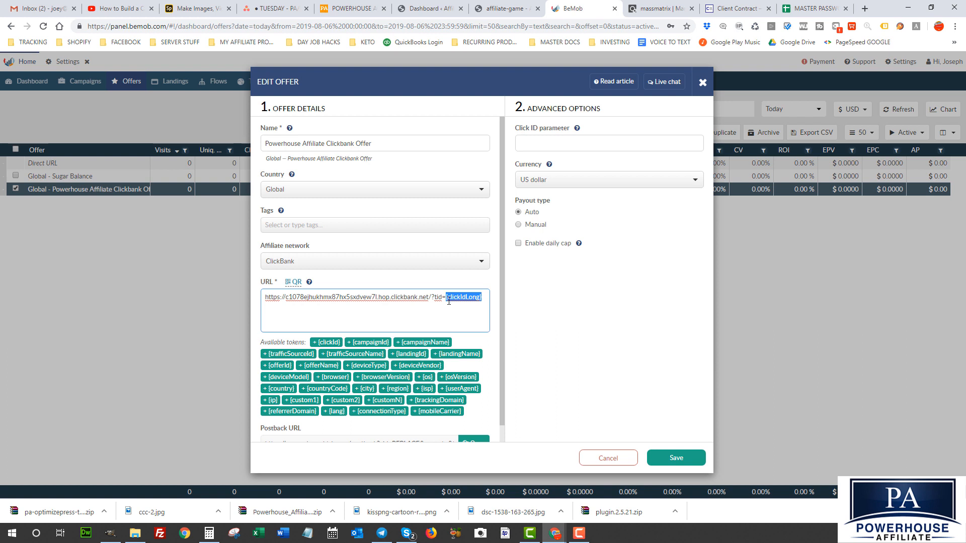
pyautogui.click(201, 307)
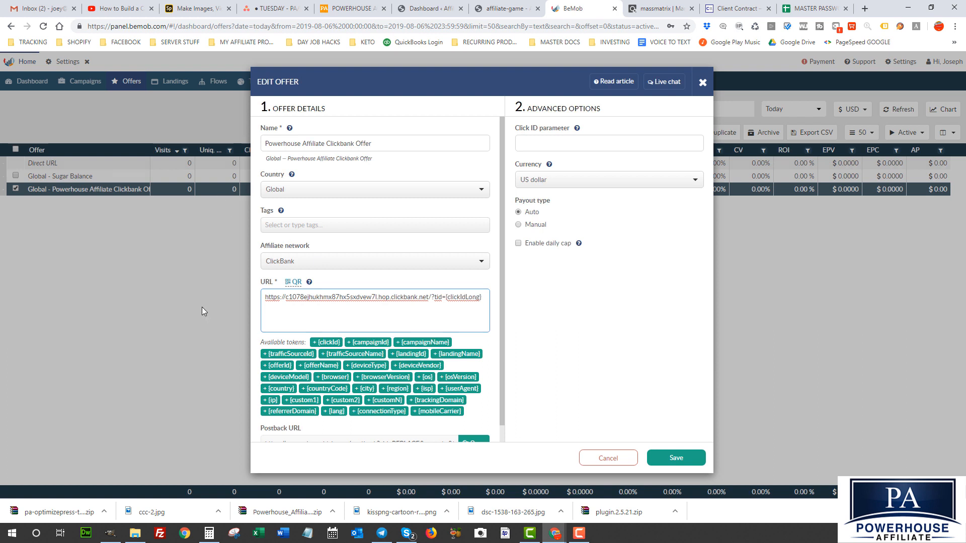
pyautogui.click(702, 83)
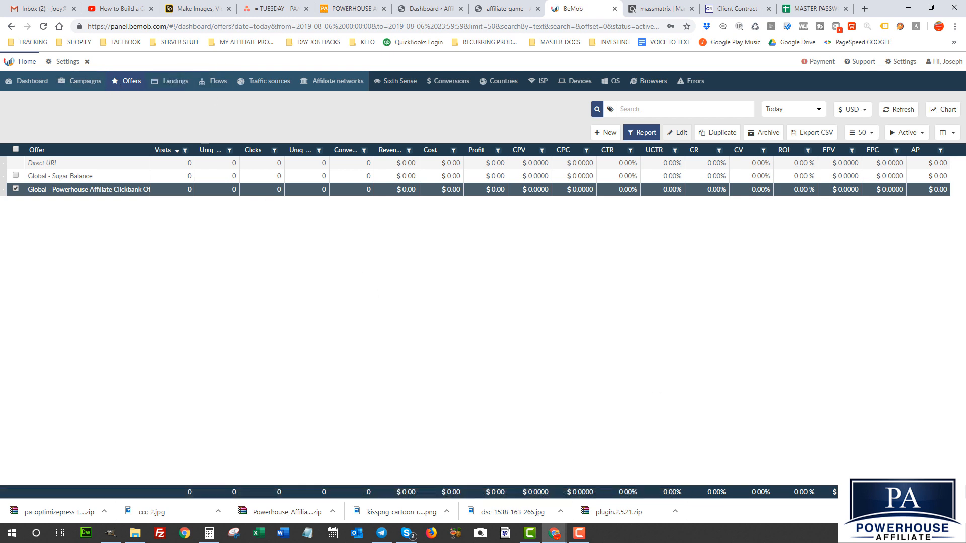
# Start a new landing in BeMob and name it "Affiliate Marketing Game - LP 1"
pyautogui.press('F10')
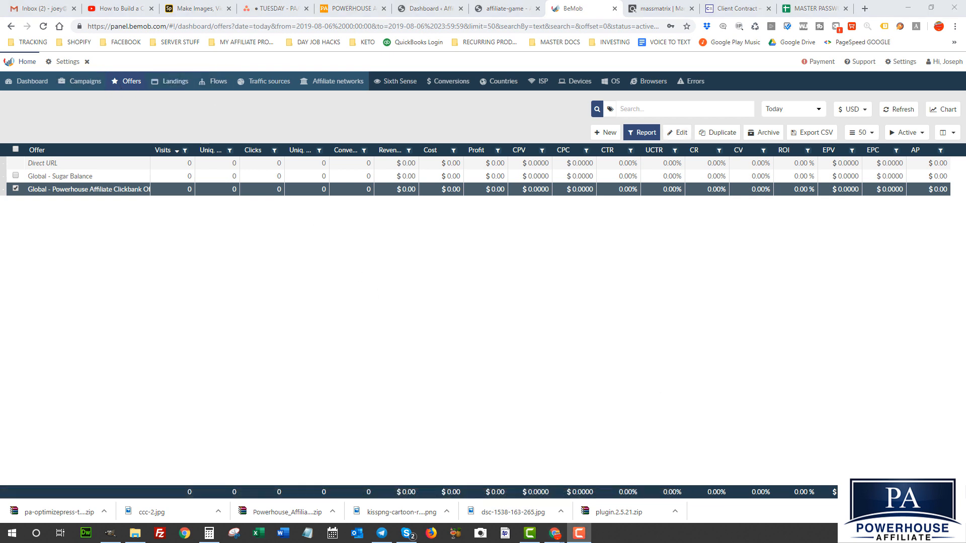
pyautogui.click(171, 83)
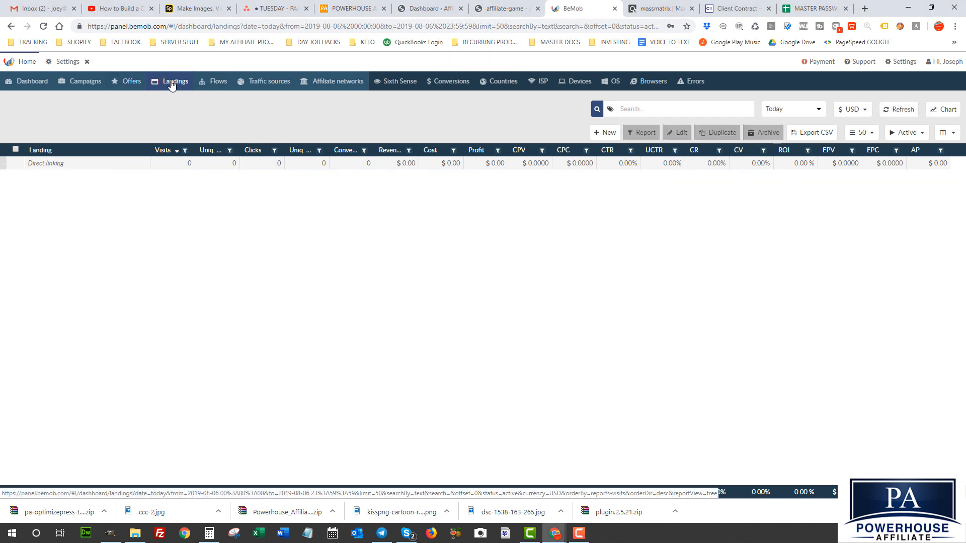
pyautogui.click(607, 133)
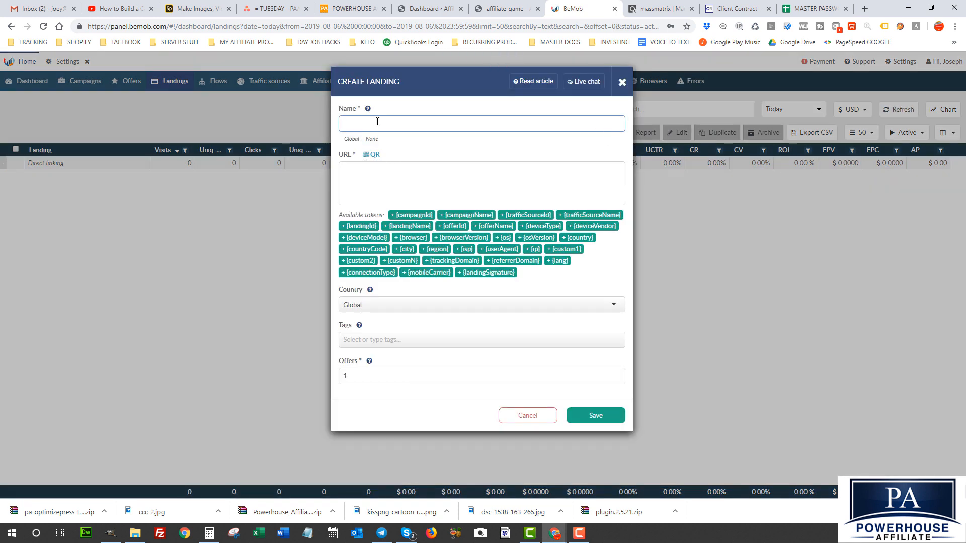
pyautogui.write('Affiliate Marke')
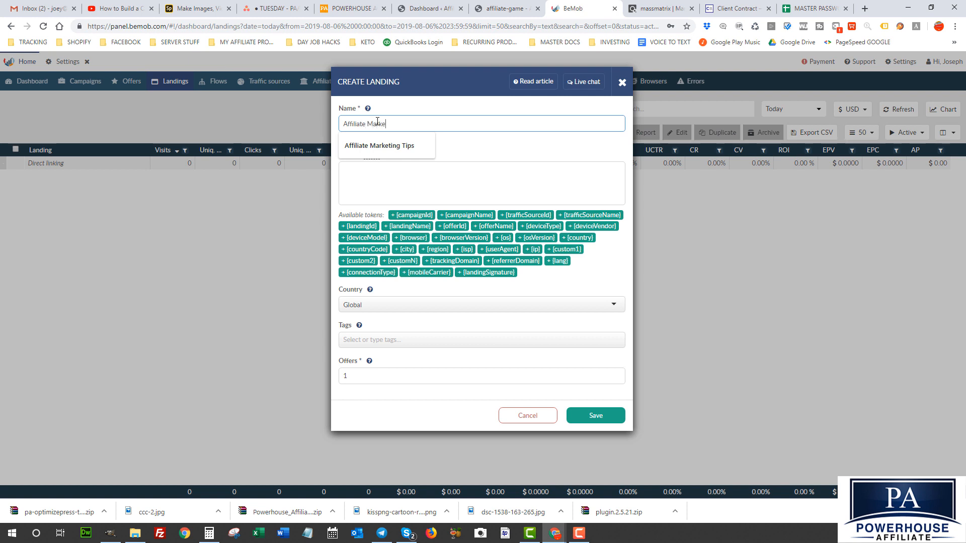
pyautogui.write('ting Game - LP 1')
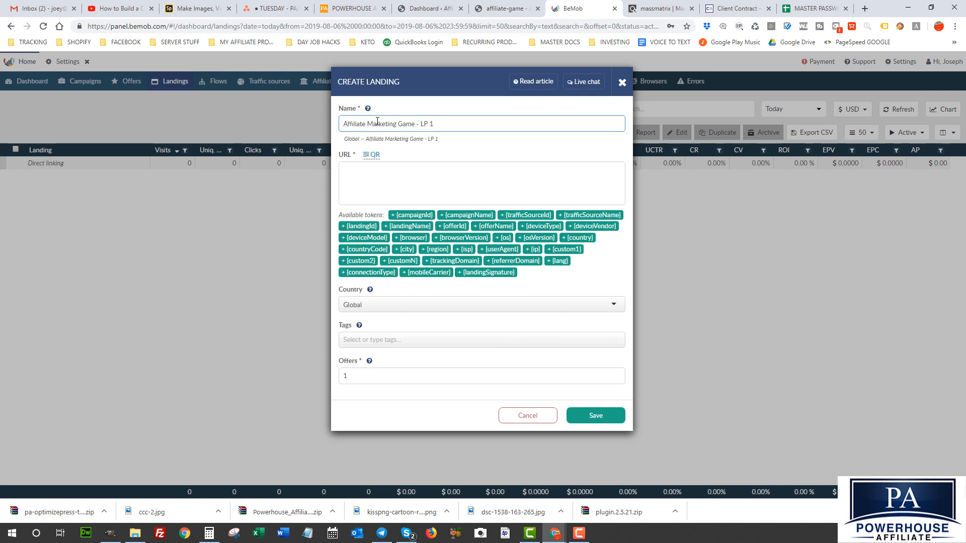
# Switch to the affiliatemarketinggame.com page, copy its web address, and review the main headline
pyautogui.click(350, 178)
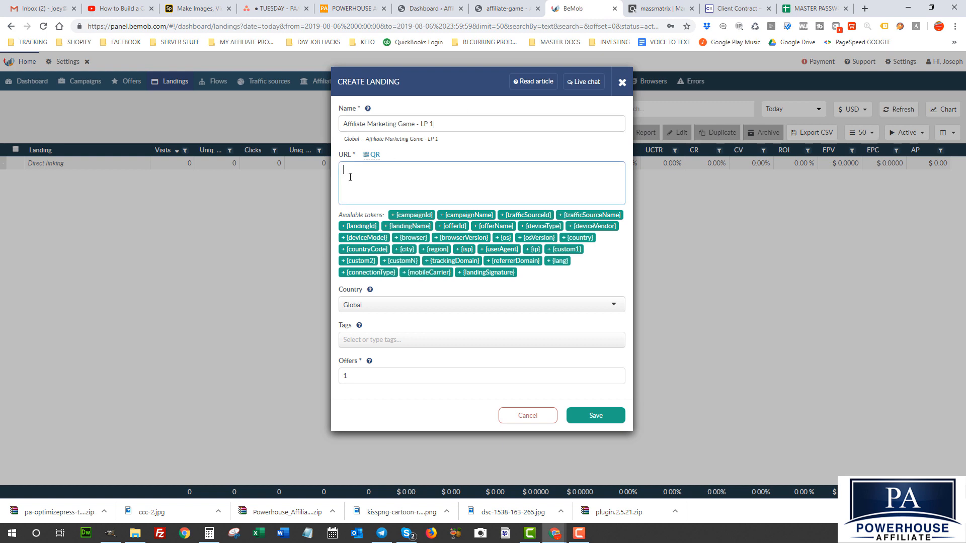
pyautogui.click(498, 9)
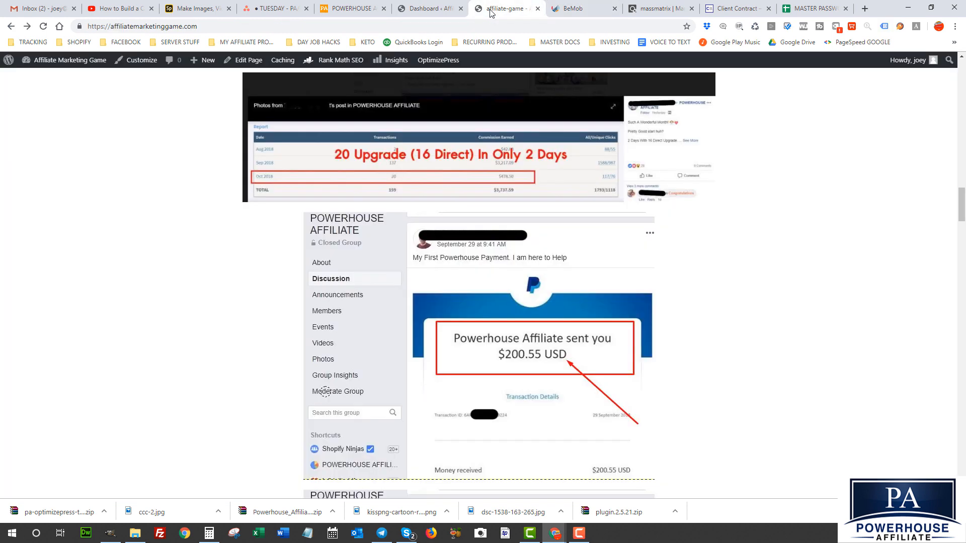
pyautogui.click(166, 26)
pyautogui.rightClick(166, 26)
pyautogui.click(184, 82)
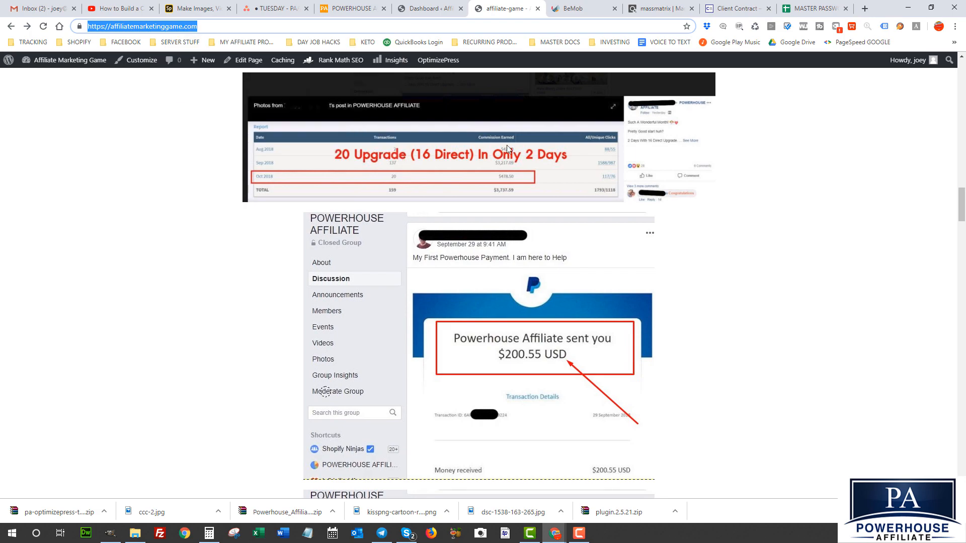
pyautogui.scroll(15, 572, 231)
pyautogui.scroll(10, 573, 233)
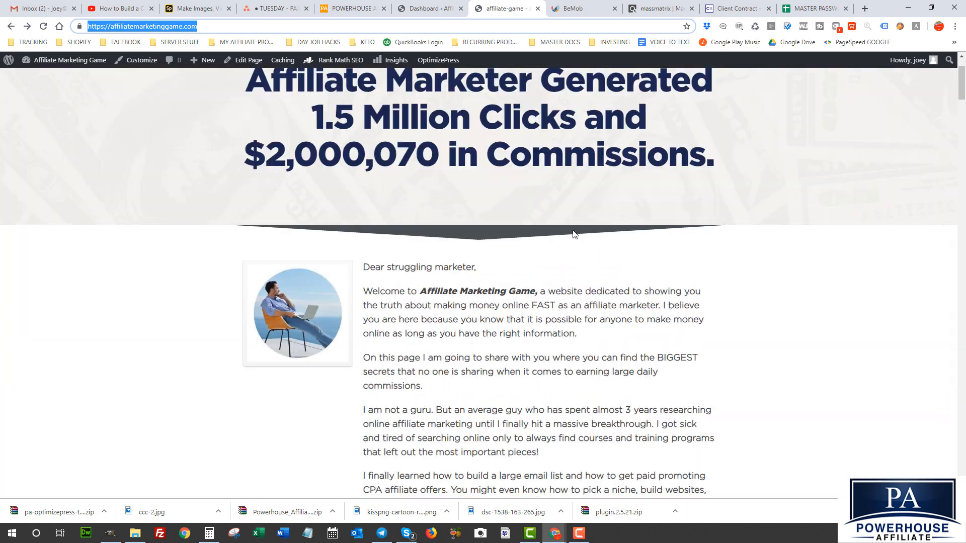
pyautogui.moveTo(362, 117); pyautogui.dragTo(716, 237)
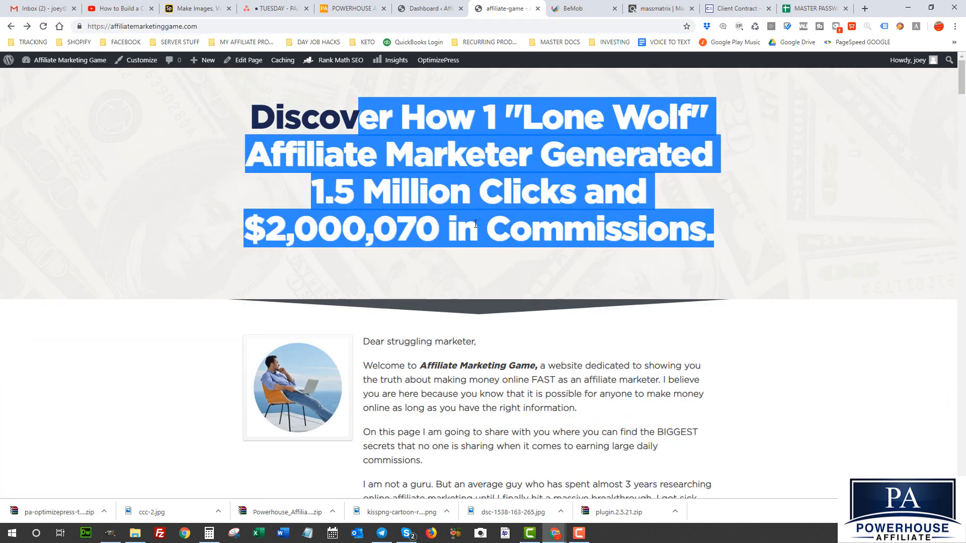
pyautogui.click(486, 164)
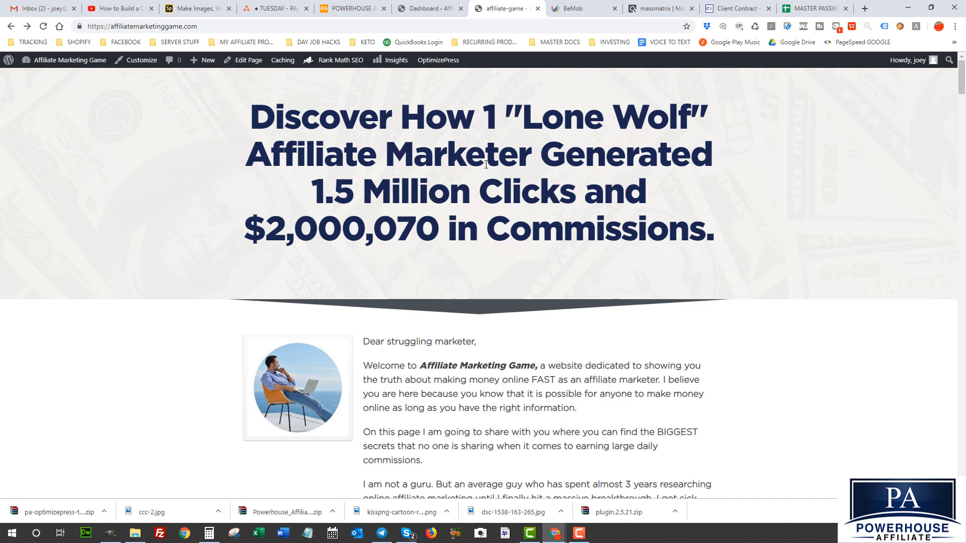
pyautogui.click(574, 10)
pyautogui.rightClick(362, 176)
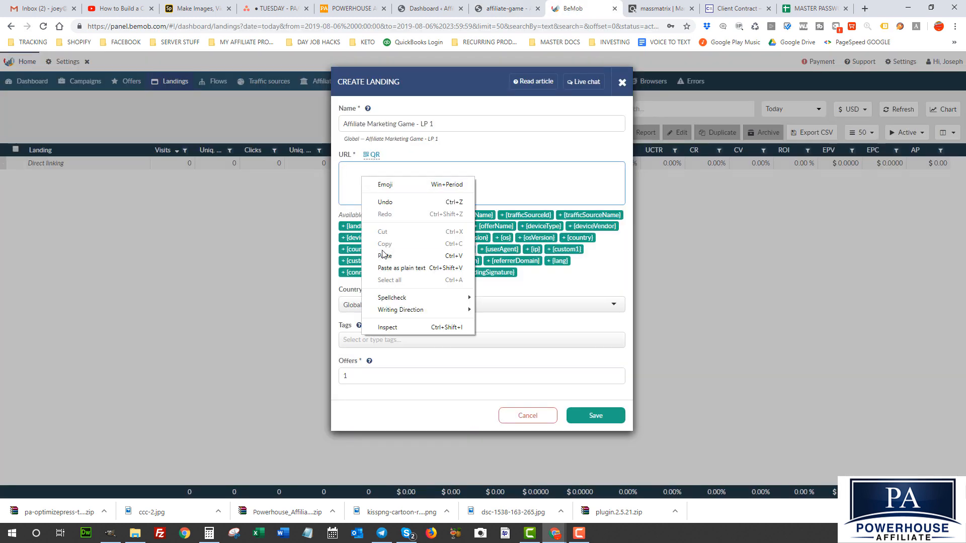
pyautogui.click(385, 255)
pyautogui.moveTo(350, 169); pyautogui.dragTo(465, 169)
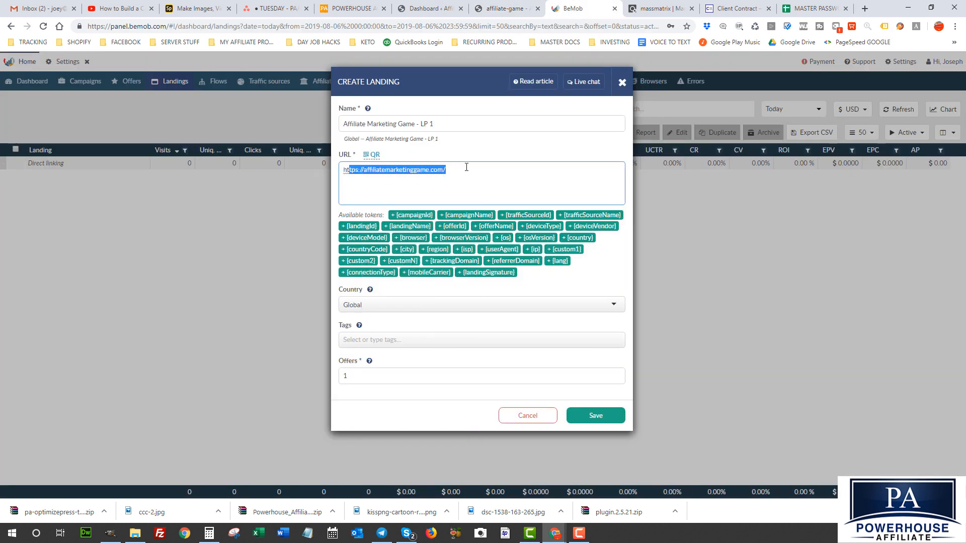
pyautogui.click(468, 176)
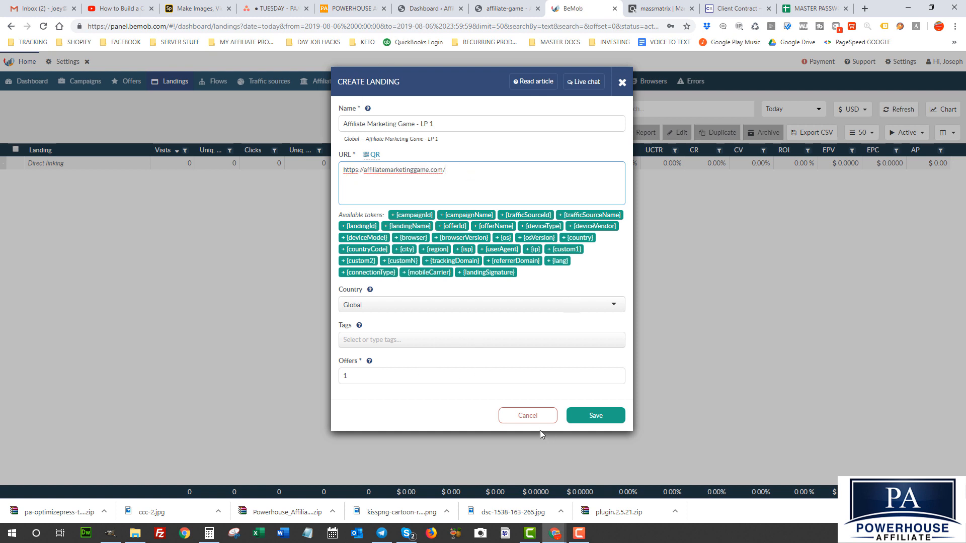
pyautogui.click(592, 417)
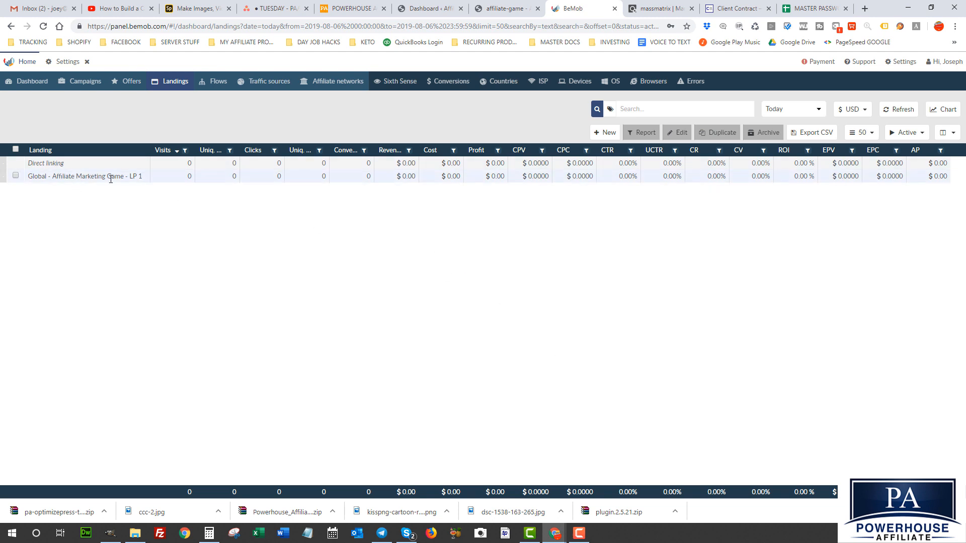
pyautogui.click(146, 178)
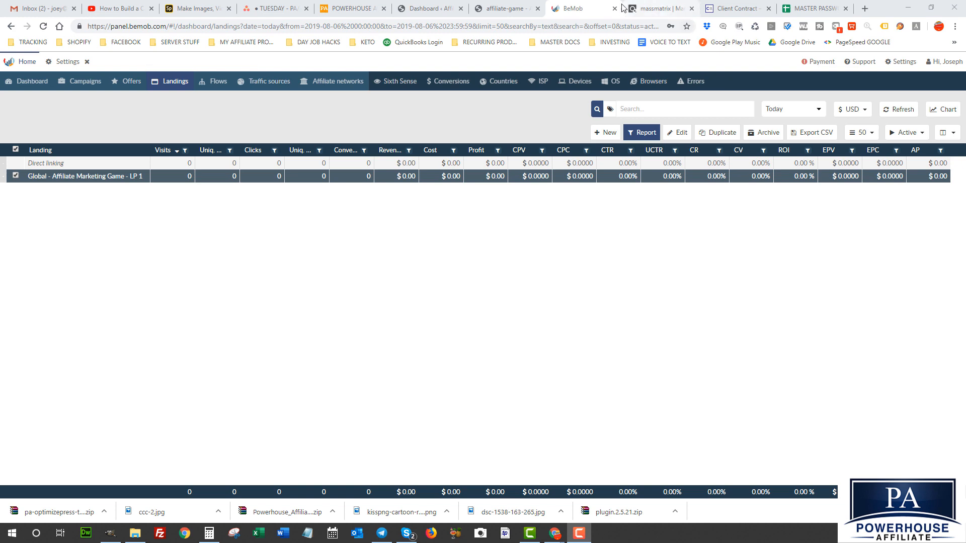
# Go to the Affiliate Marketing Game site's WordPress dashboard and clone the affiliate-game front page from its page list
pyautogui.click(501, 10)
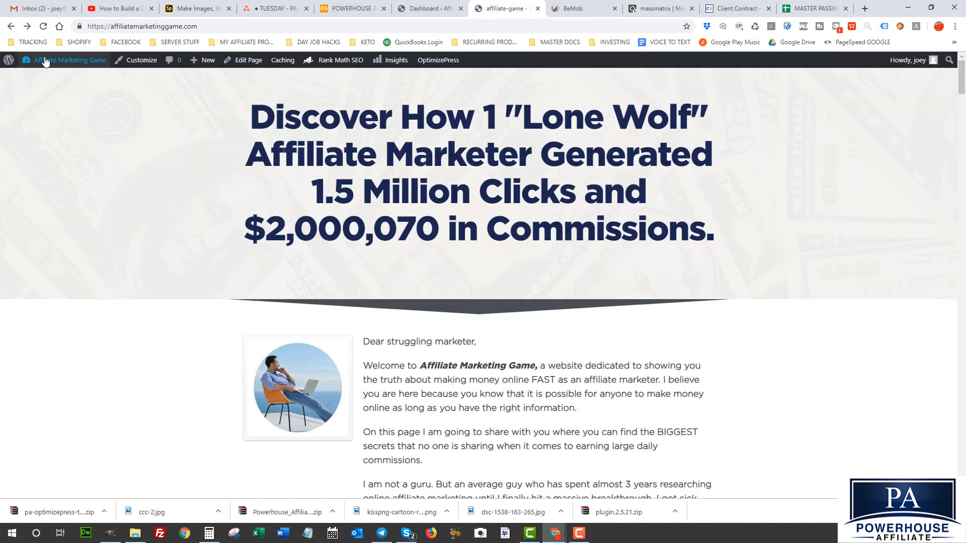
pyautogui.moveTo(46, 60)
pyautogui.click(39, 79)
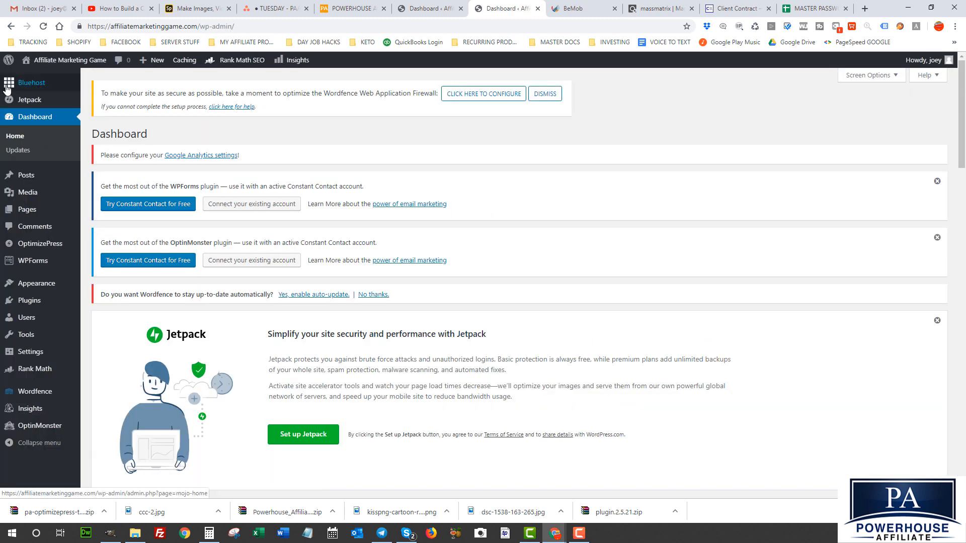
pyautogui.moveTo(33, 211)
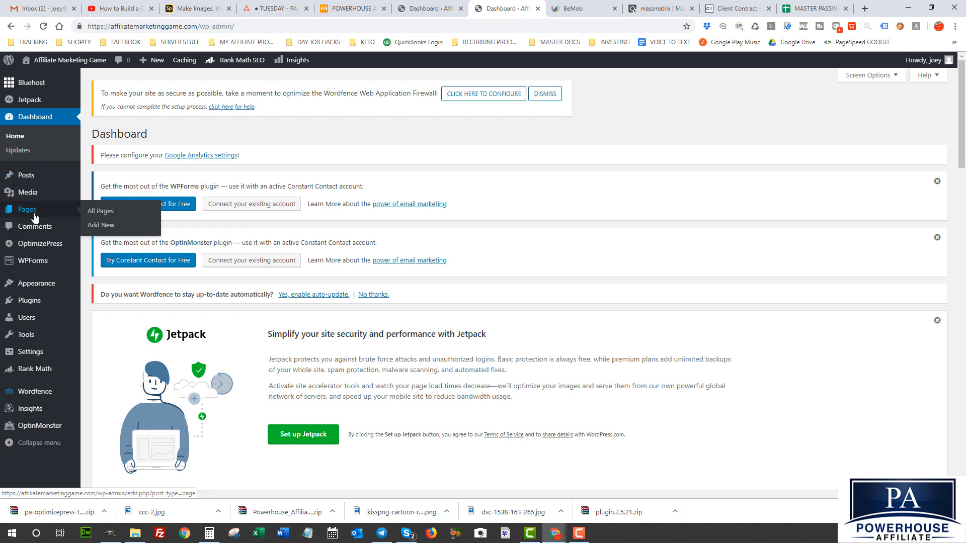
pyautogui.click(98, 217)
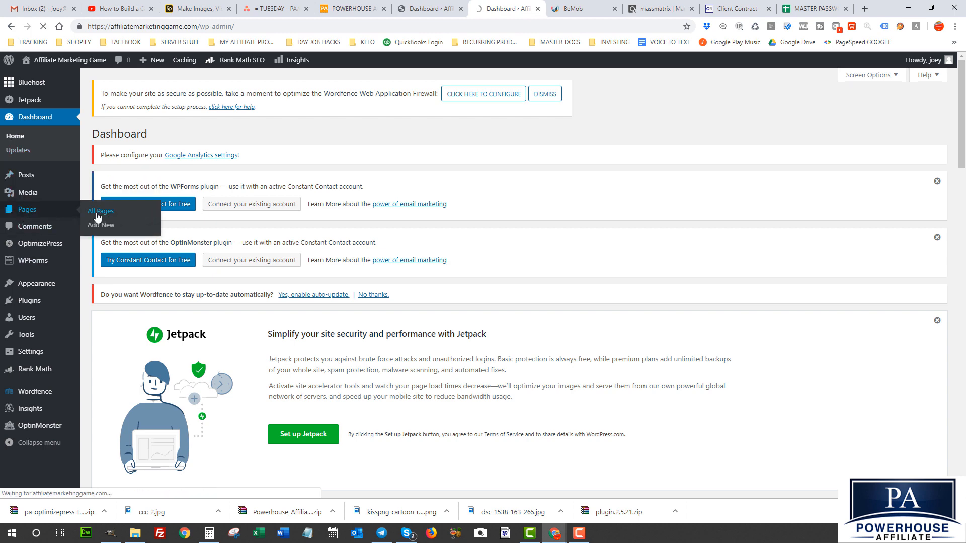
pyautogui.scroll(-1, 332, 328)
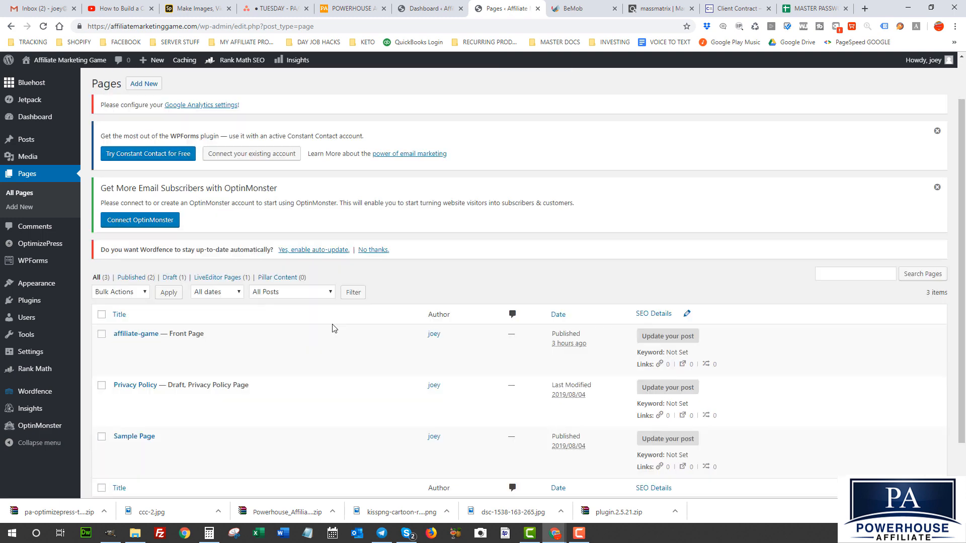
pyautogui.scroll(-1, 332, 328)
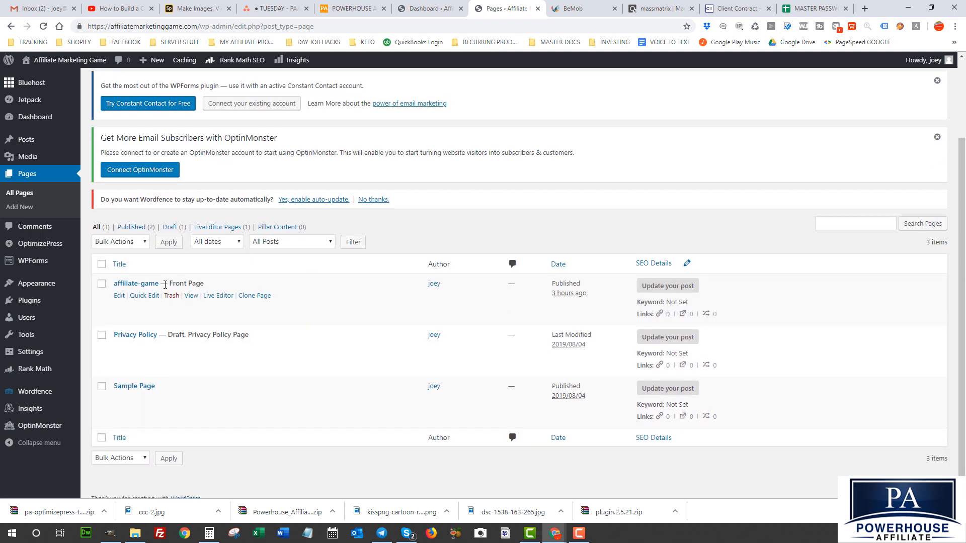
pyautogui.click(249, 301)
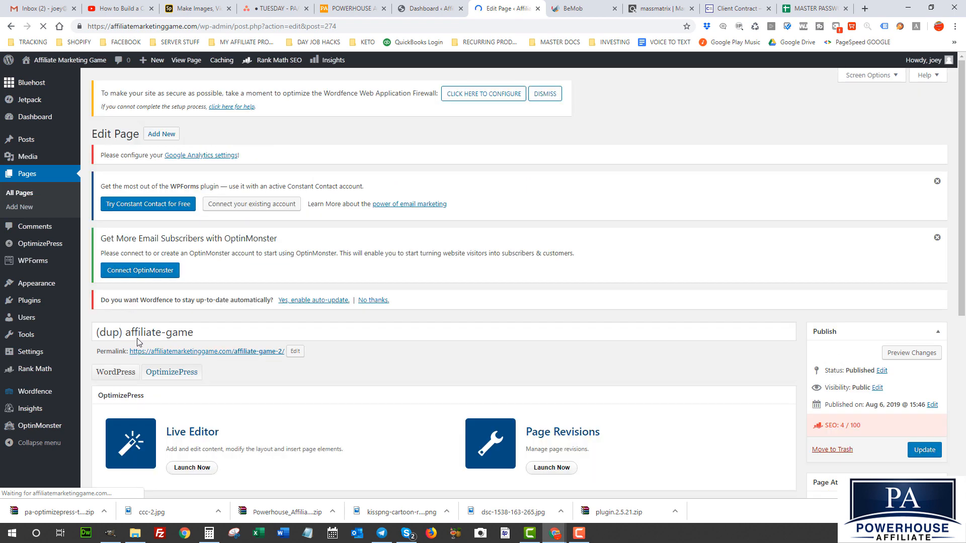
# Retitle the cloned page "Affiliate Marketing Game" and update it
pyautogui.click(124, 332)
pyautogui.tripleClick(192, 332)
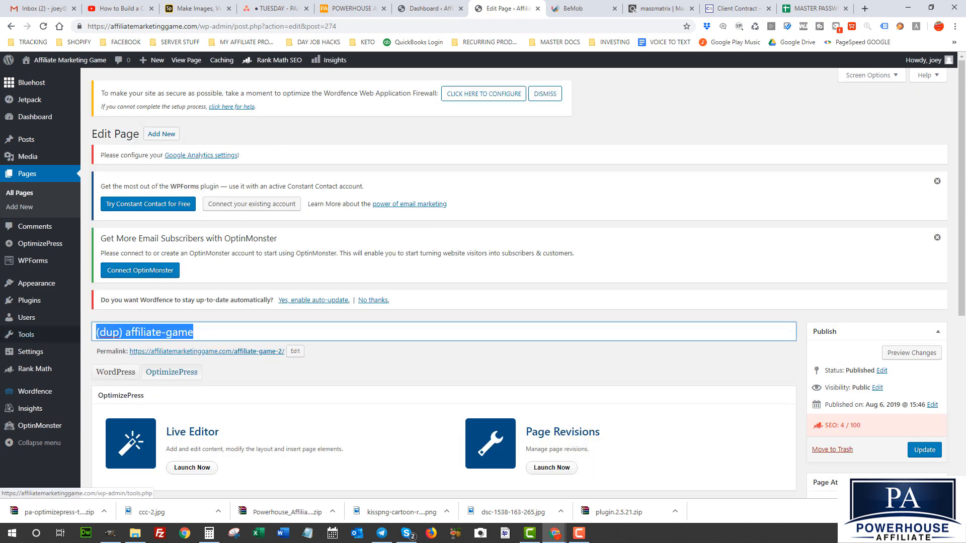
pyautogui.write('tes')
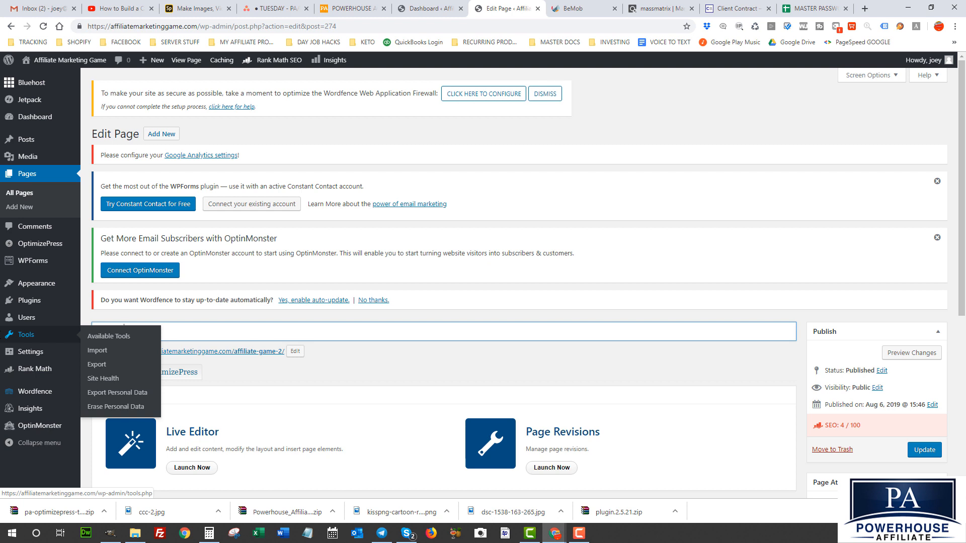
pyautogui.write('ting')
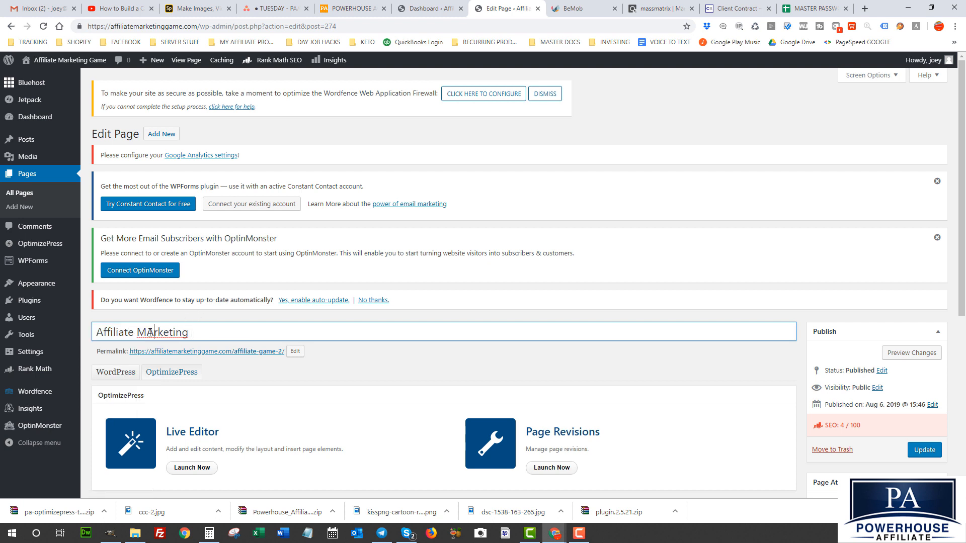
pyautogui.moveTo(150, 333); pyautogui.dragTo(145, 333)
pyautogui.write('a')
pyautogui.write('ame')
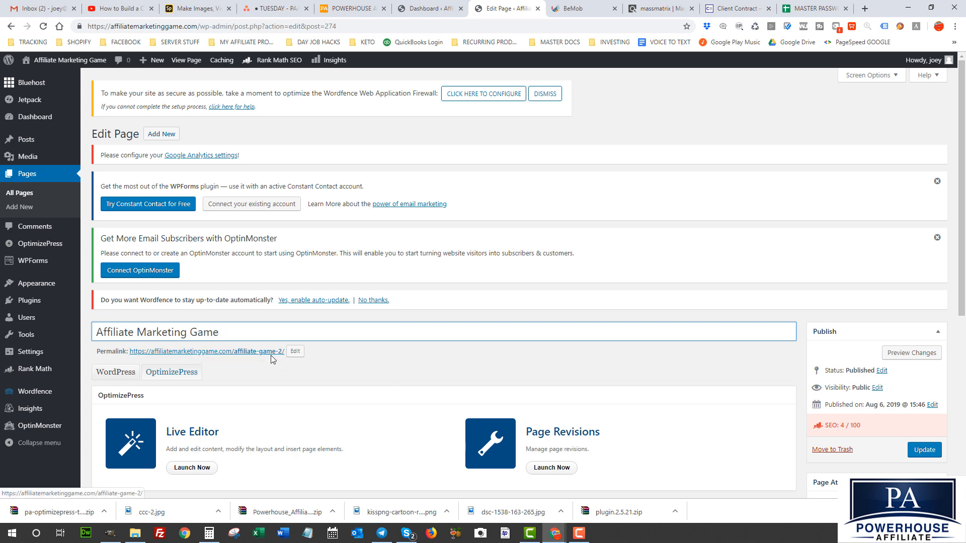
pyautogui.click(315, 354)
pyautogui.scroll(-2, 382, 373)
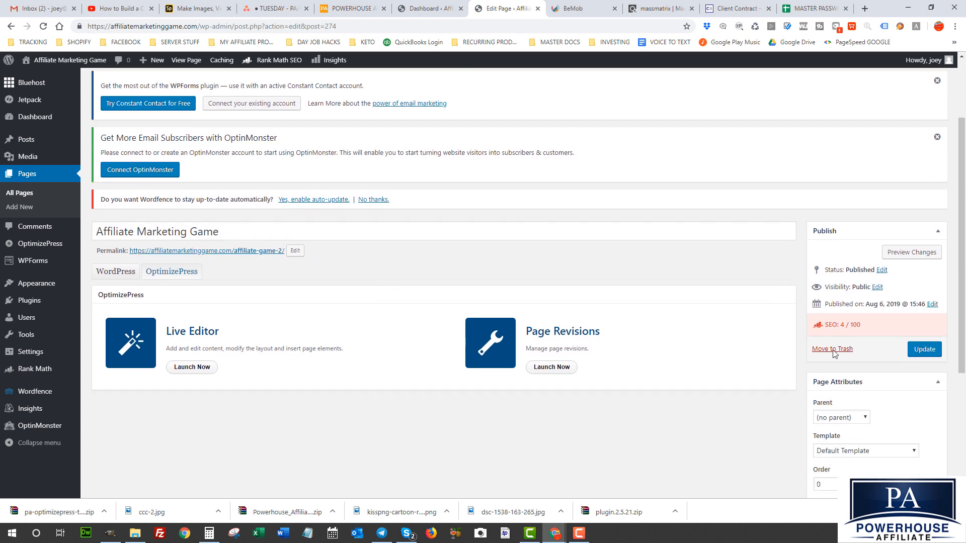
pyautogui.click(925, 350)
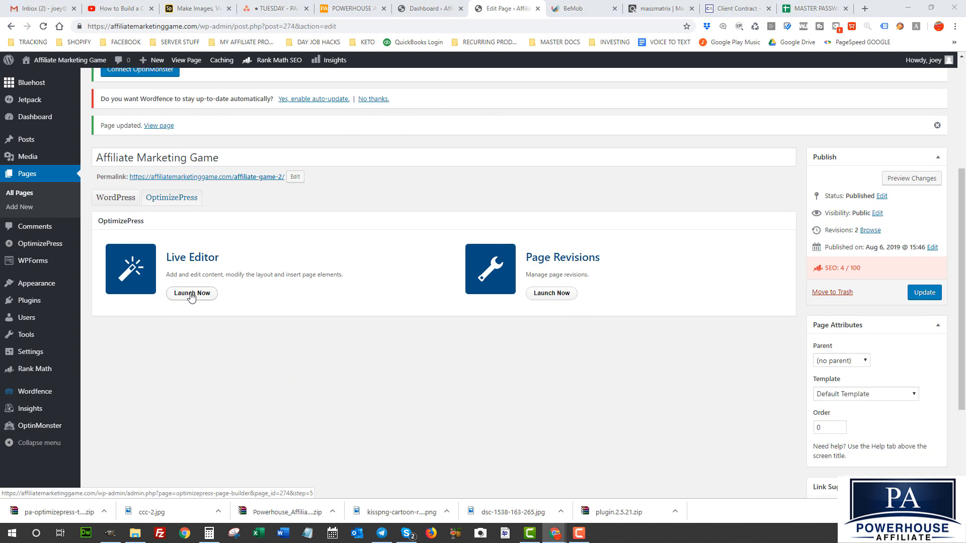
# Open the cloned page in the Live Editor and change the start of its headline to read "Learn How 1 Affiliate Marketer"
pyautogui.click(191, 294)
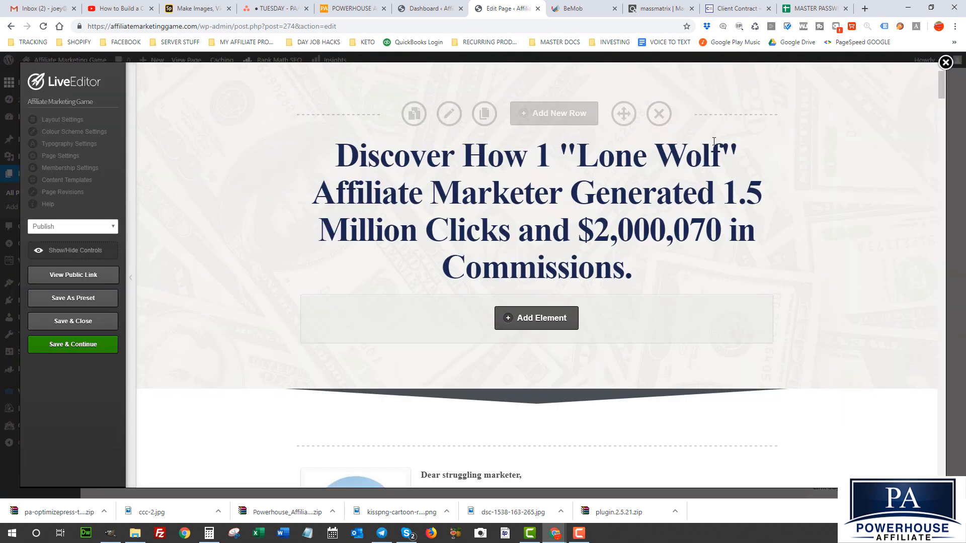
pyautogui.moveTo(694, 138)
pyautogui.click(703, 146)
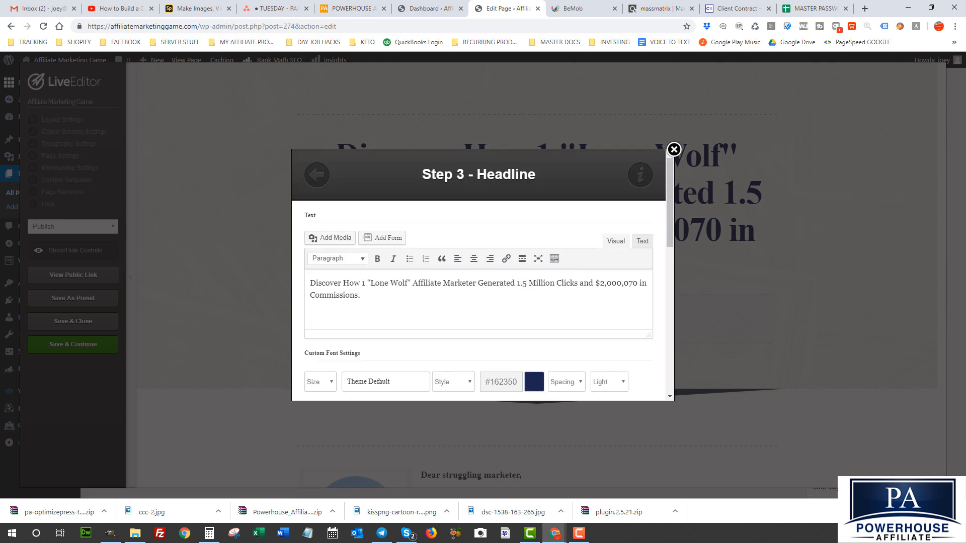
pyautogui.doubleClick(326, 283)
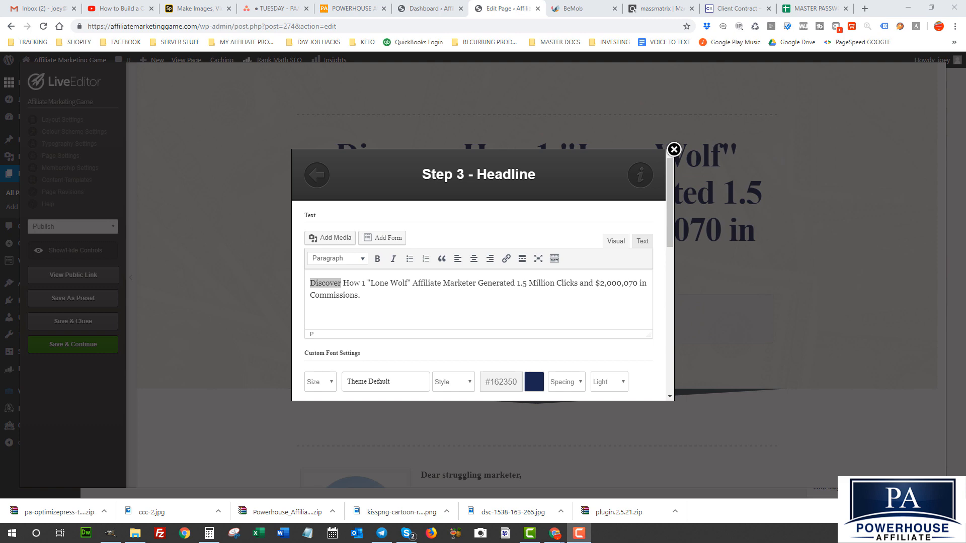
pyautogui.moveTo(342, 284); pyautogui.dragTo(302, 286)
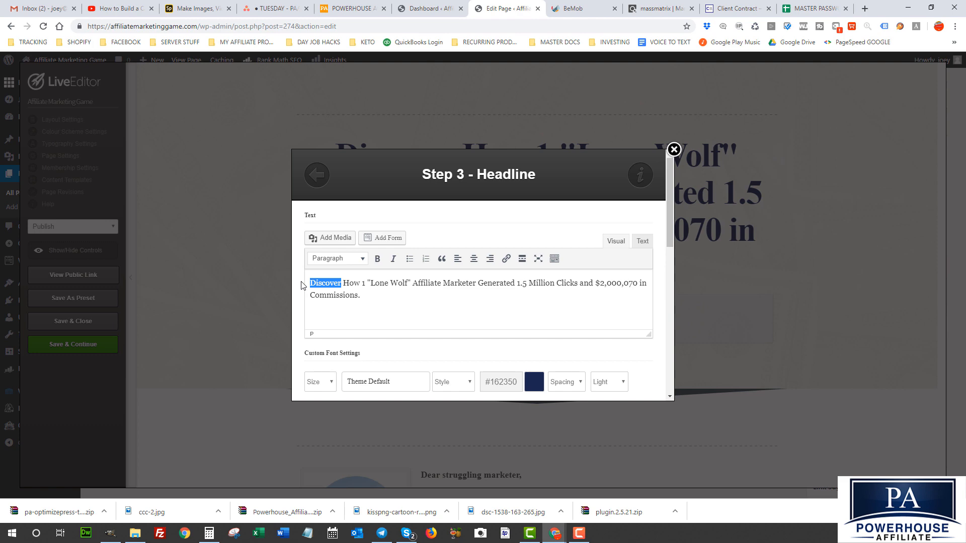
pyautogui.write('Learn')
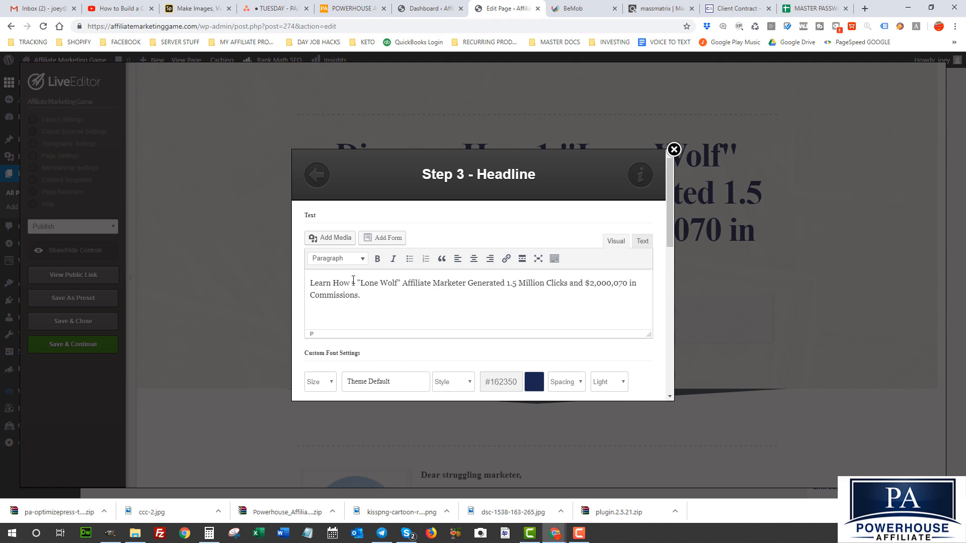
pyautogui.moveTo(386, 286); pyautogui.dragTo(400, 287)
pyautogui.press('BackSpace')
pyautogui.press('BackSpace')
pyautogui.press('BackSpace')
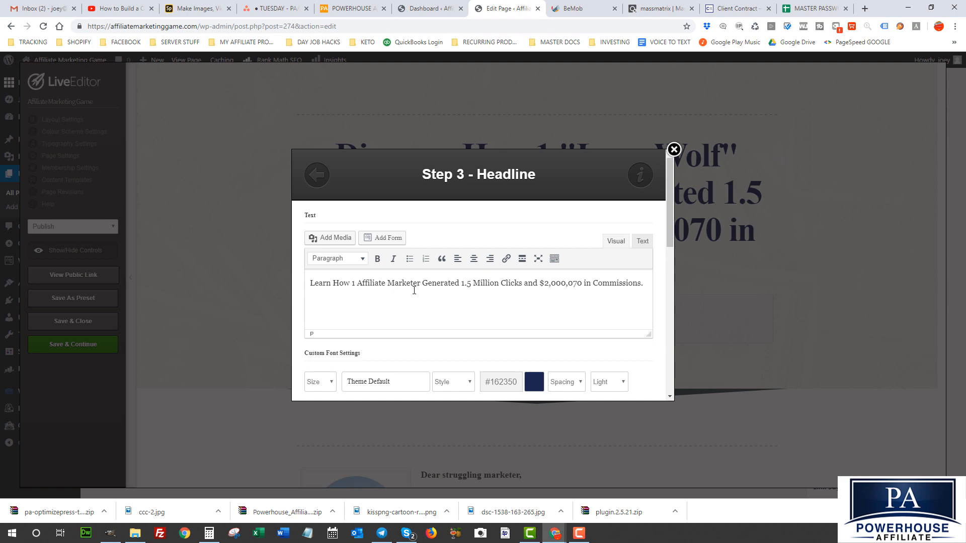
# Replace "Generated 1.5 Million Clicks and" in the headline with "Built a Campaign That Made" and apply the headline edit
pyautogui.moveTo(433, 284); pyautogui.dragTo(459, 285)
pyautogui.write('Built a Campaign ')
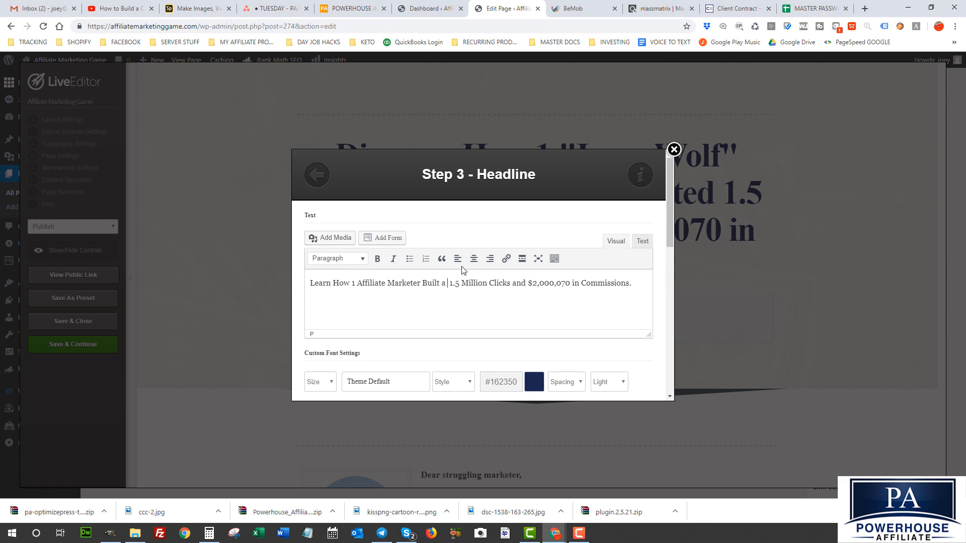
pyautogui.write('That')
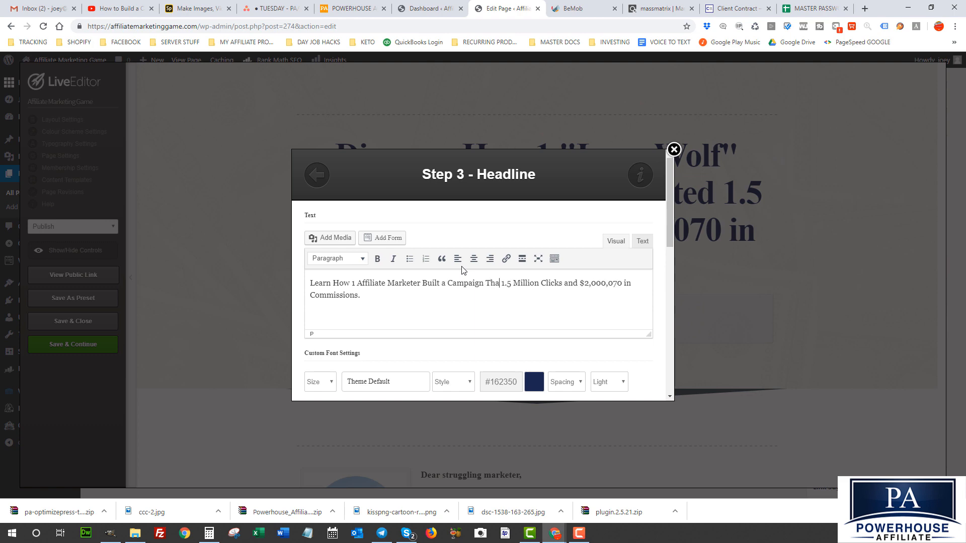
pyautogui.press('Delete')
pyautogui.press('Delete')
pyautogui.press('Delete')
pyautogui.press('Delete')
pyautogui.press('Delete')
pyautogui.press('Delete')
pyautogui.press('Delete')
pyautogui.press('Delete')
pyautogui.press('Delete')
pyautogui.press('Delete')
pyautogui.press('Delete')
pyautogui.press('Delete')
pyautogui.press('Delete')
pyautogui.press('Delete')
pyautogui.press('Delete')
pyautogui.press('Delete')
pyautogui.press('Delete')
pyautogui.press('Delete')
pyautogui.press('Delete')
pyautogui.press('Delete')
pyautogui.press('Delete')
pyautogui.press('Delete')
pyautogui.press('Delete')
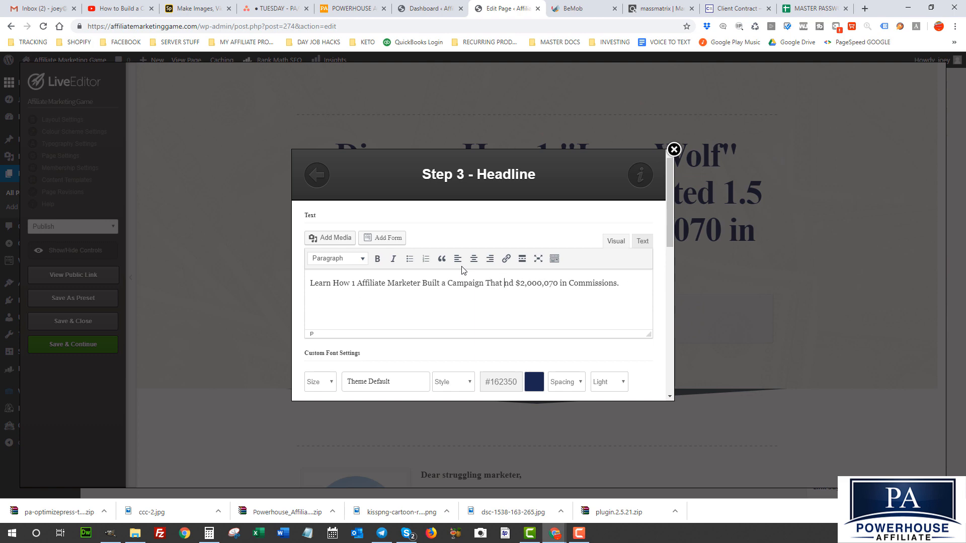
pyautogui.write('Made')
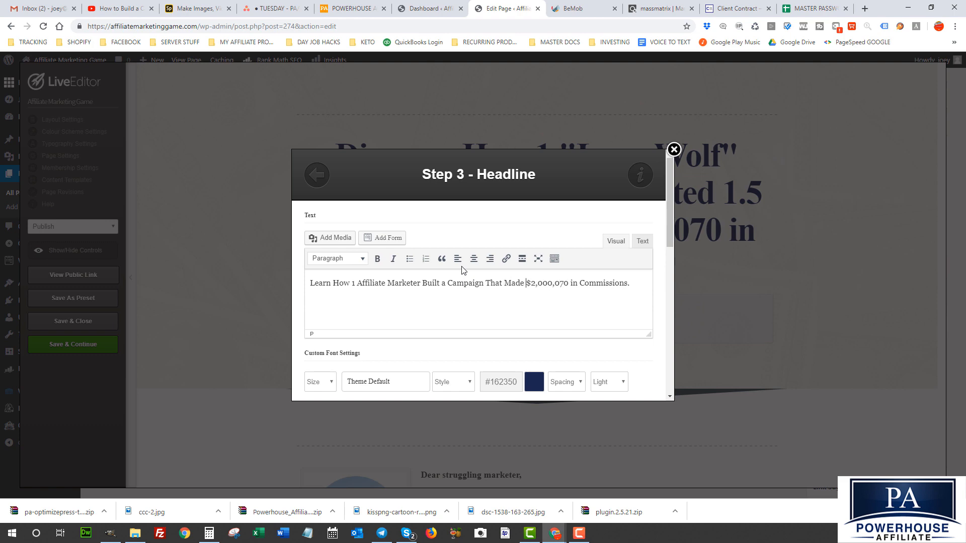
pyautogui.scroll(-10, 632, 287)
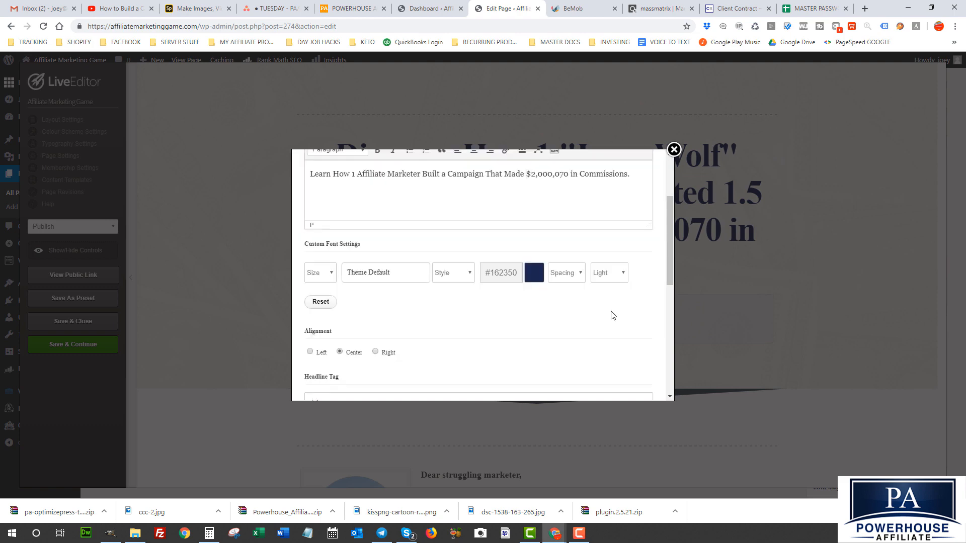
pyautogui.click(619, 374)
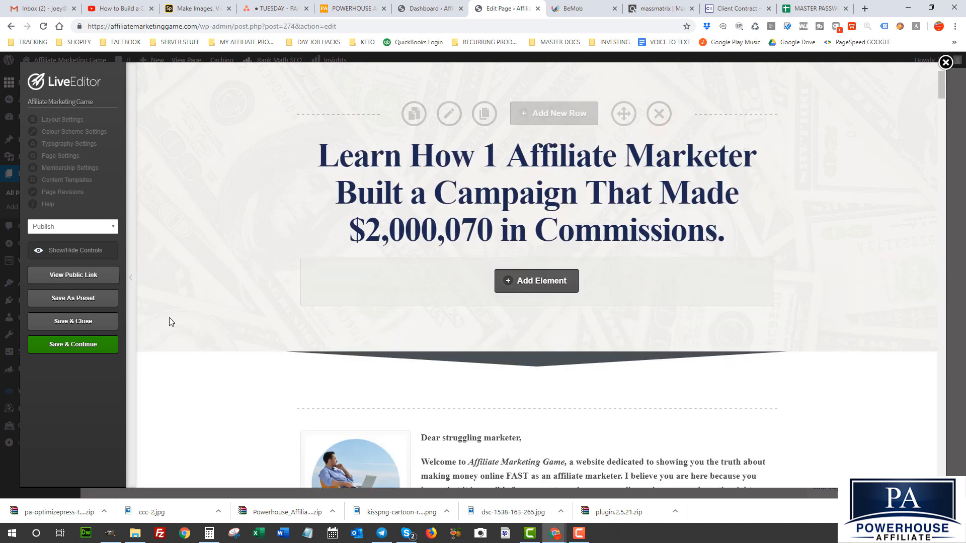
# Save the edited page and copy the web address of its public version
pyautogui.click(69, 351)
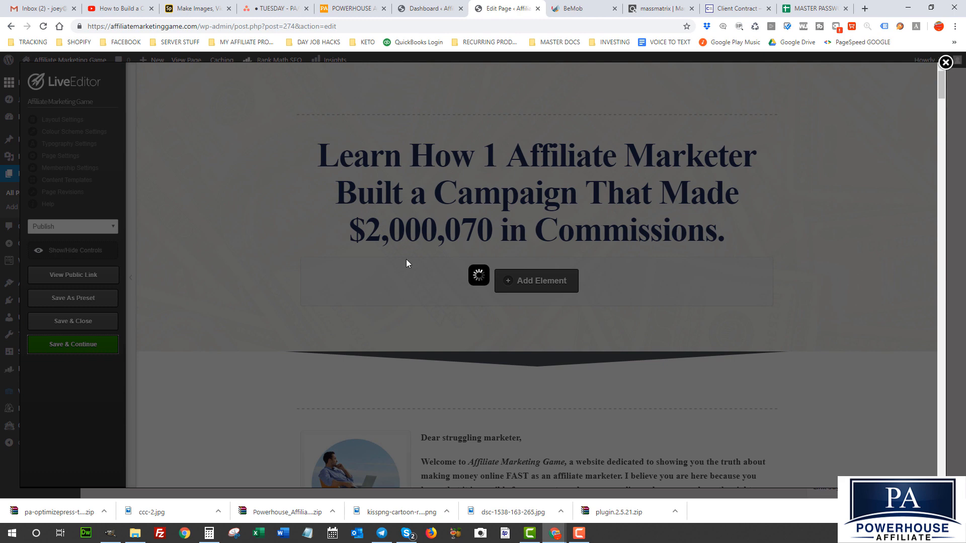
pyautogui.press('Return')
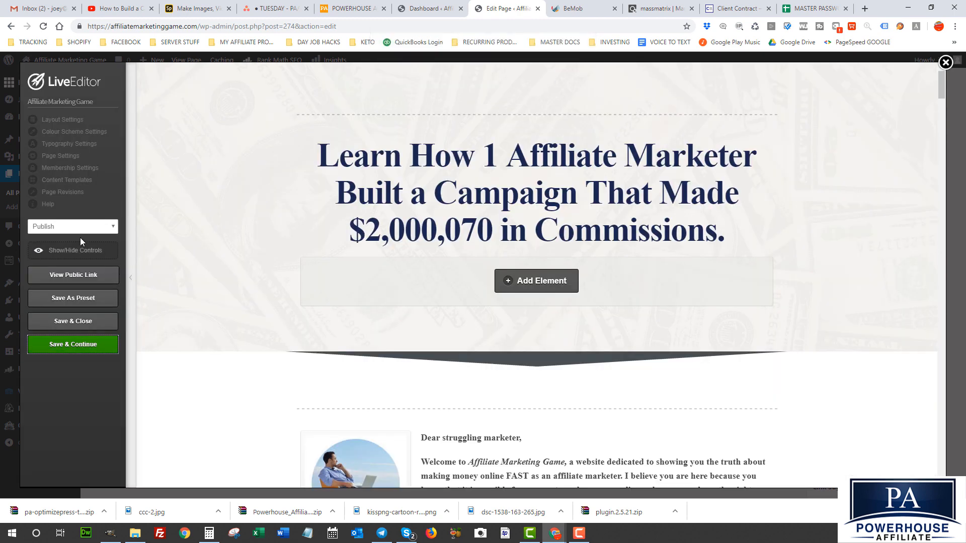
pyautogui.click(70, 278)
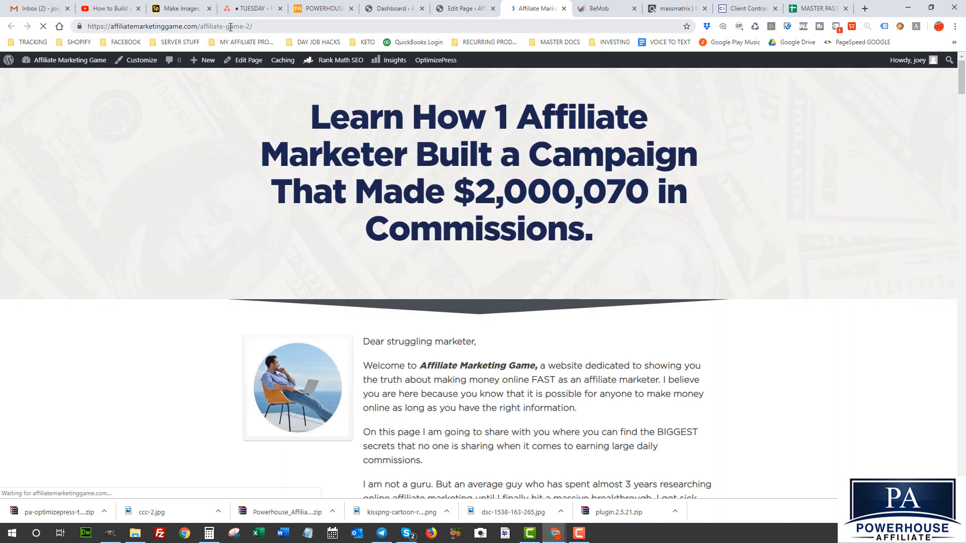
pyautogui.click(230, 26)
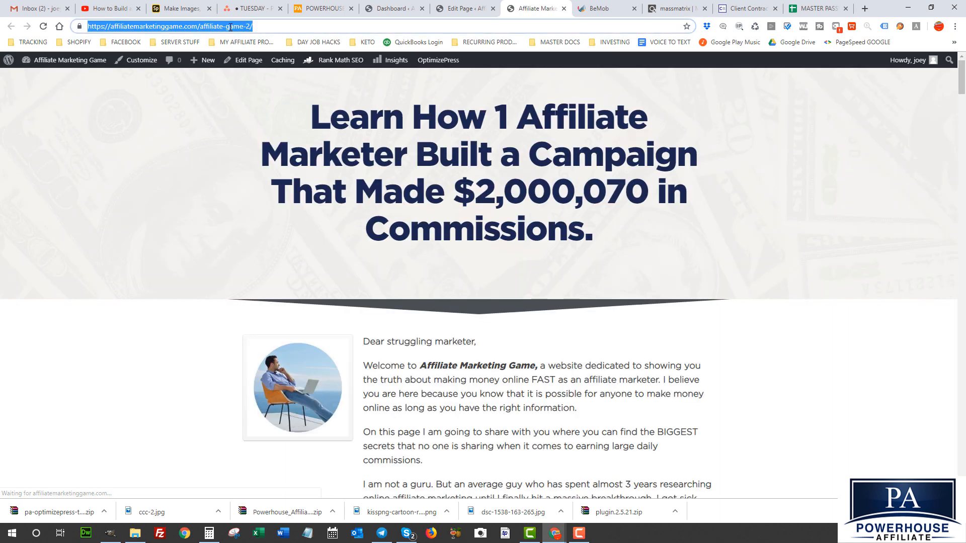
pyautogui.rightClick(230, 26)
pyautogui.click(247, 82)
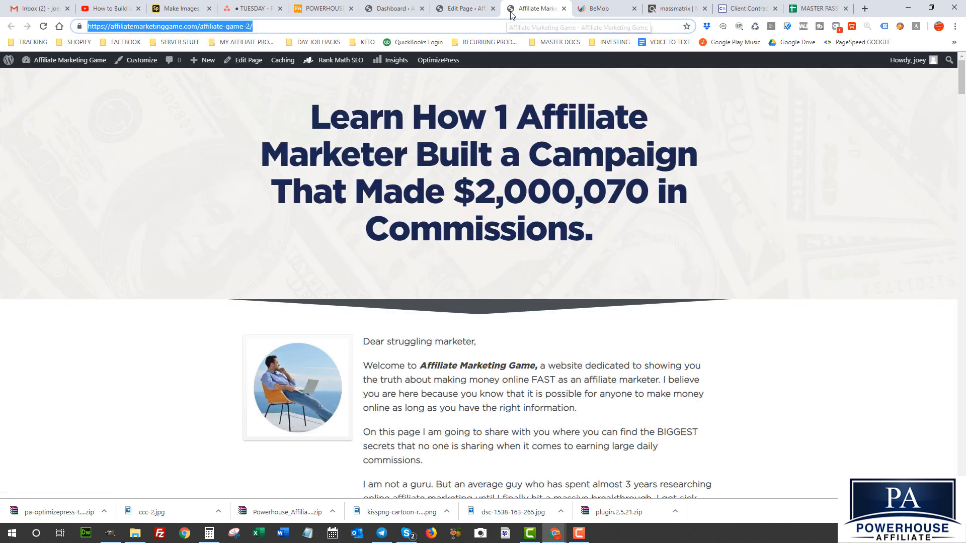
# Load the original landing page at affiliatemarketinggame.com in the browser tab holding the page editor
pyautogui.click(200, 26)
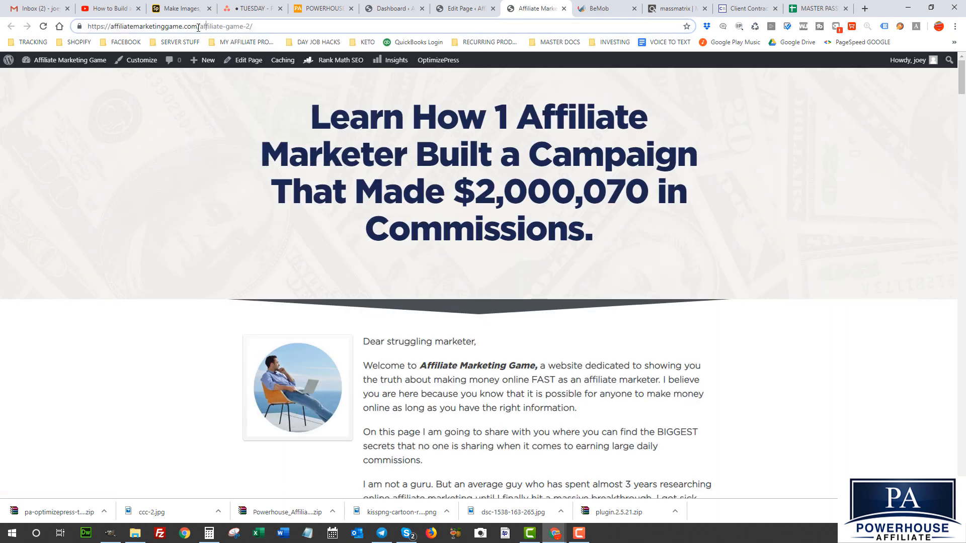
pyautogui.click(445, 9)
pyautogui.moveTo(196, 28); pyautogui.dragTo(342, 27)
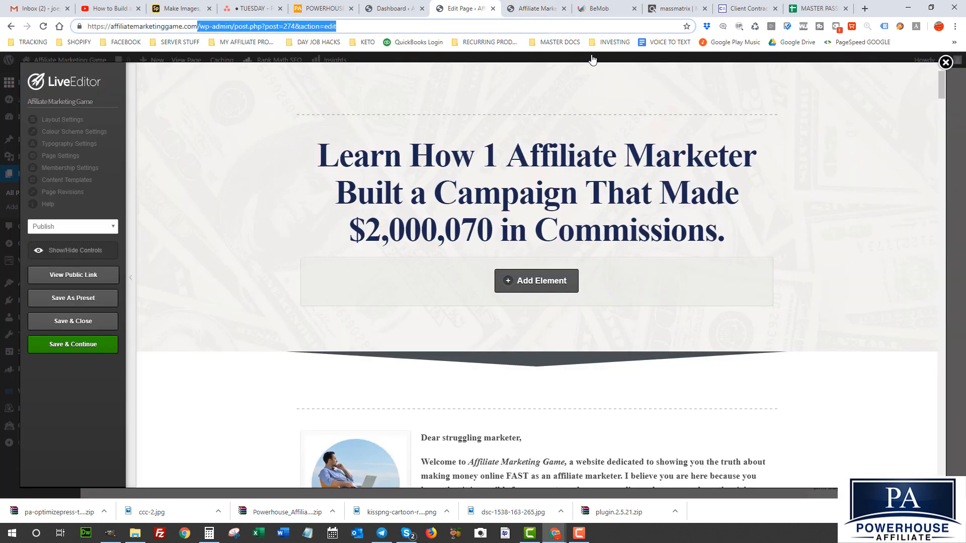
pyautogui.press('BackSpace')
pyautogui.press('Return')
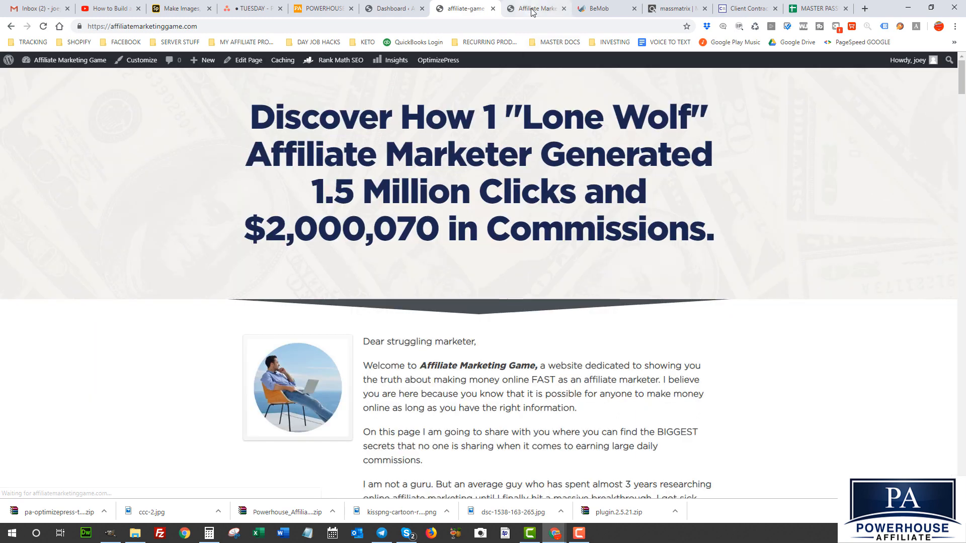
# Compare the headlines of the original and cloned landing pages and look through the cloned page's content
pyautogui.click(525, 10)
pyautogui.click(474, 9)
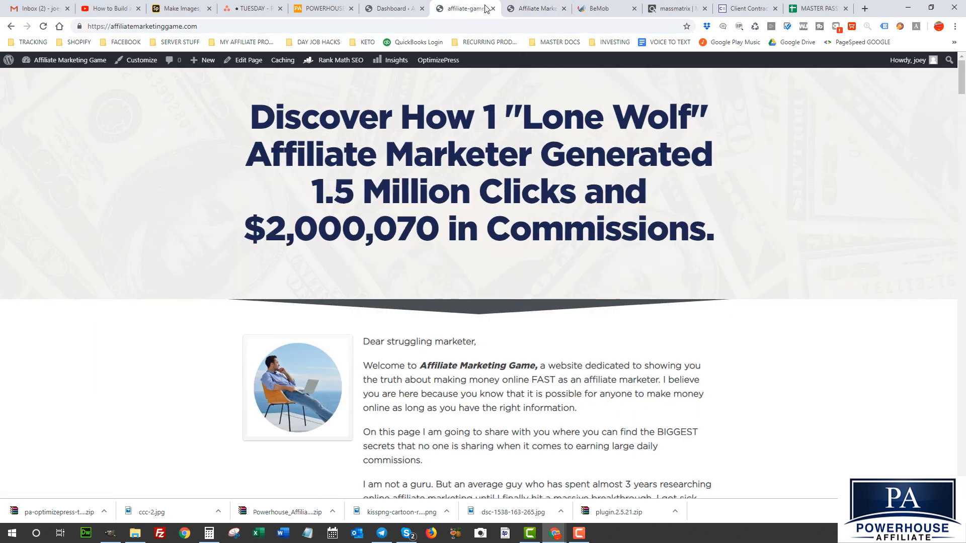
pyautogui.click(532, 10)
pyautogui.click(471, 7)
pyautogui.click(512, 12)
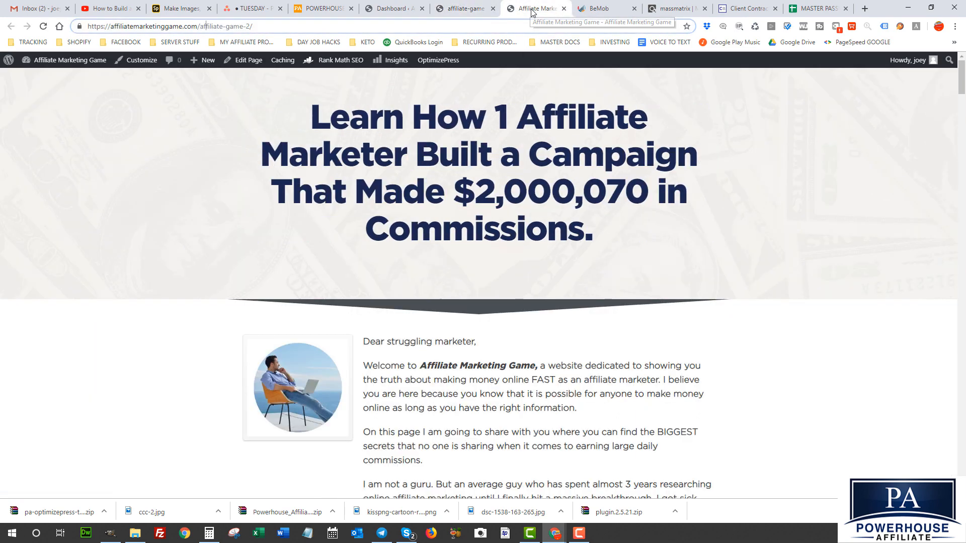
pyautogui.click(475, 9)
pyautogui.click(513, 10)
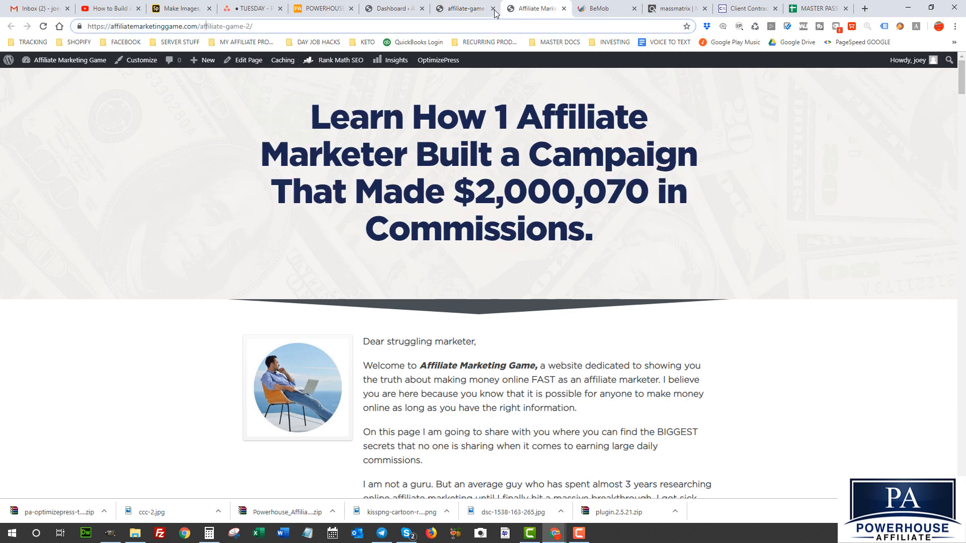
pyautogui.click(461, 11)
pyautogui.click(559, 10)
pyautogui.scroll(-15, 503, 352)
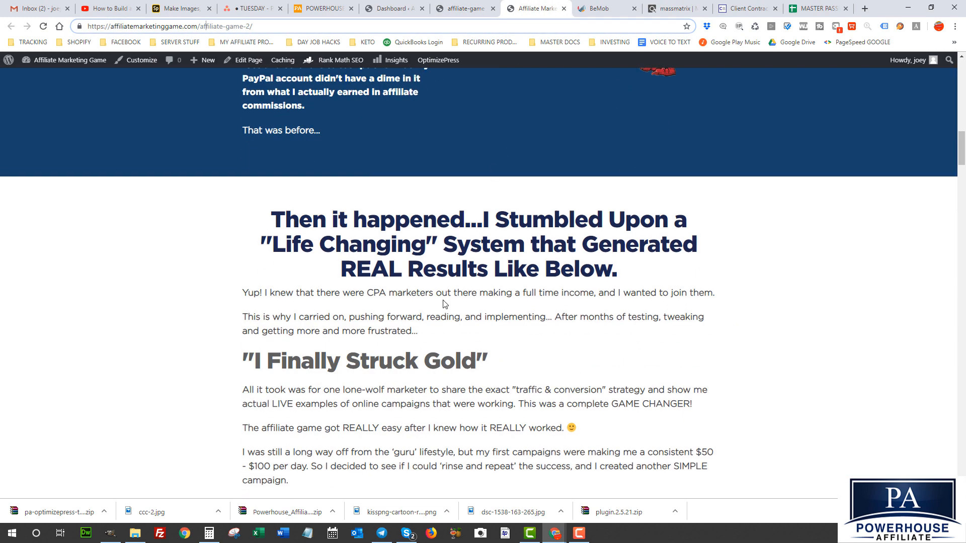
pyautogui.scroll(15, 532, 262)
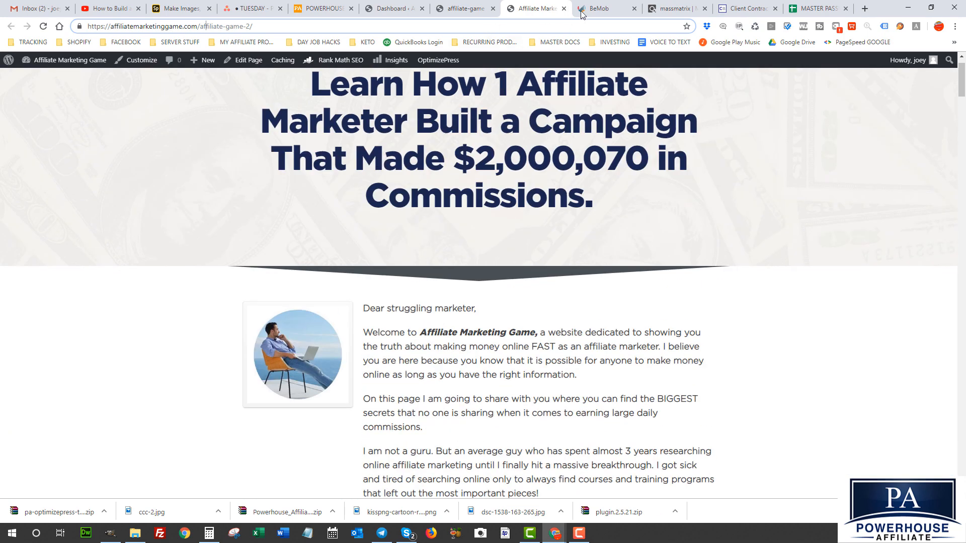
# Switch to BeMob and start a new landing named "Affiliate Marketing Game - LP 2"
pyautogui.click(583, 11)
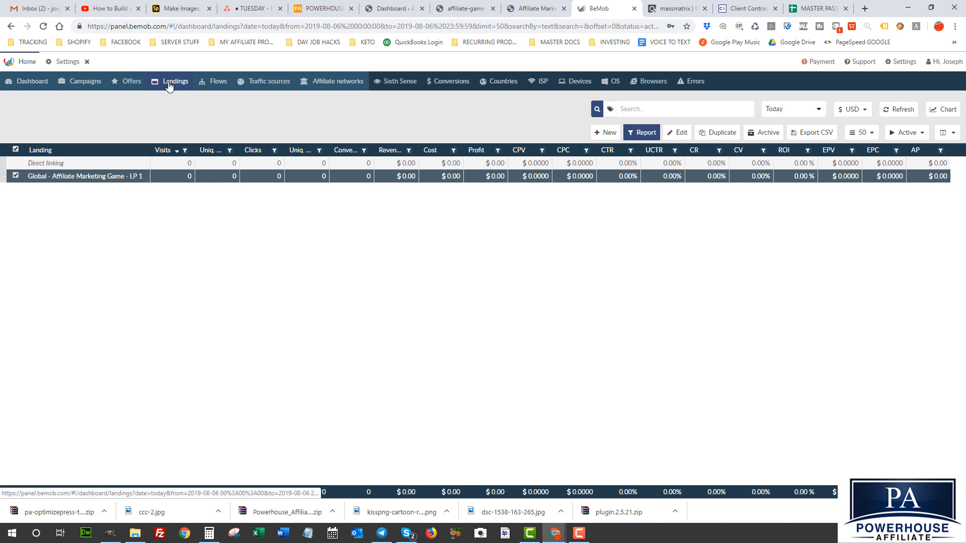
pyautogui.click(602, 132)
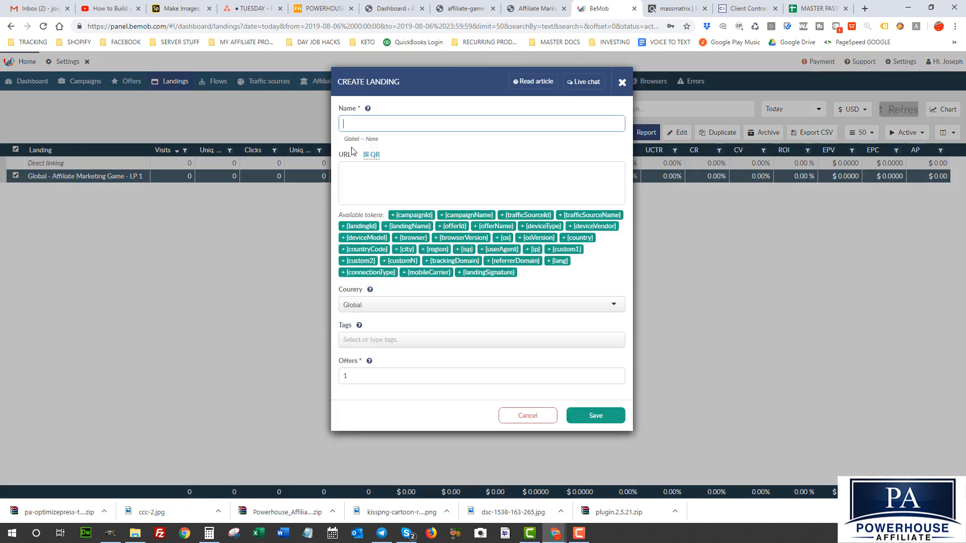
pyautogui.click(372, 124)
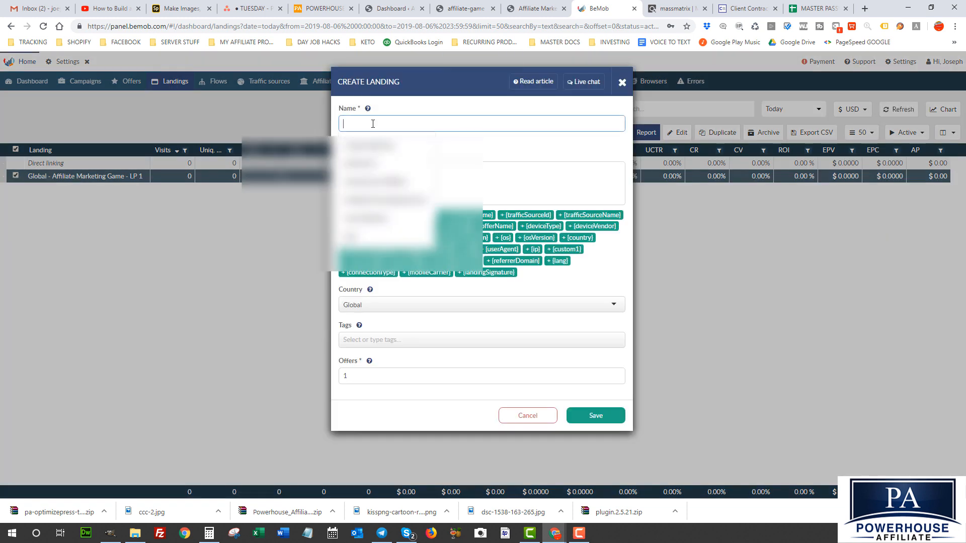
pyautogui.write('Affiliate Marketing Game - LP 1')
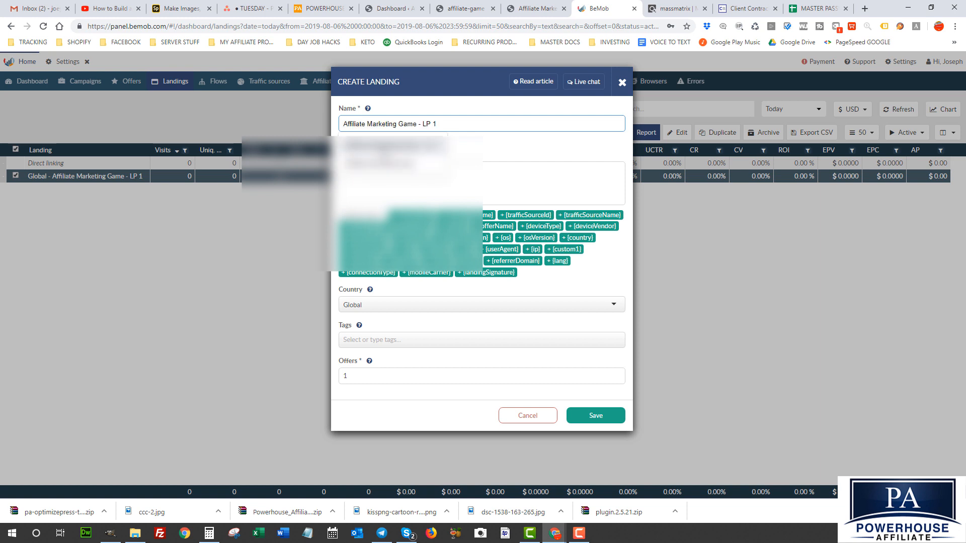
pyautogui.click(381, 147)
pyautogui.press('BackSpace')
pyautogui.write('2')
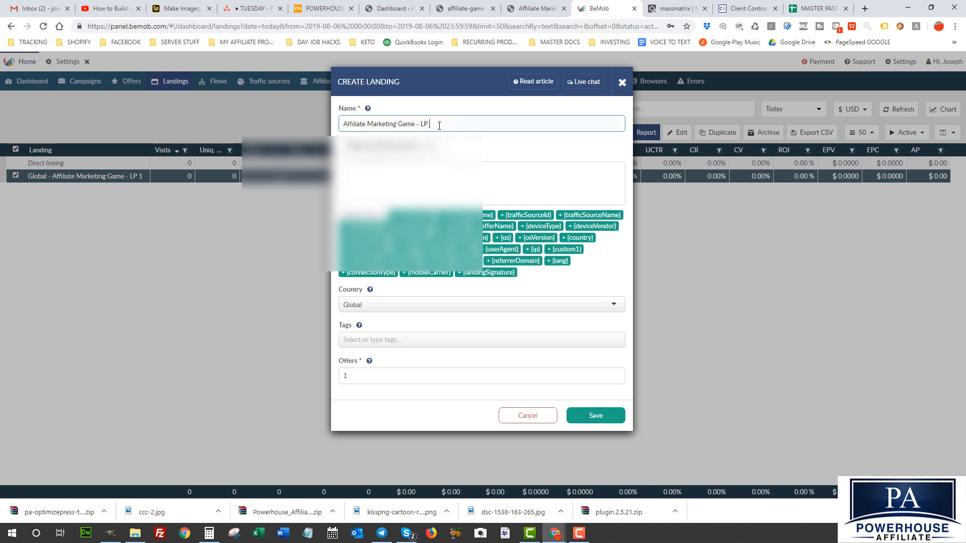
pyautogui.click(356, 172)
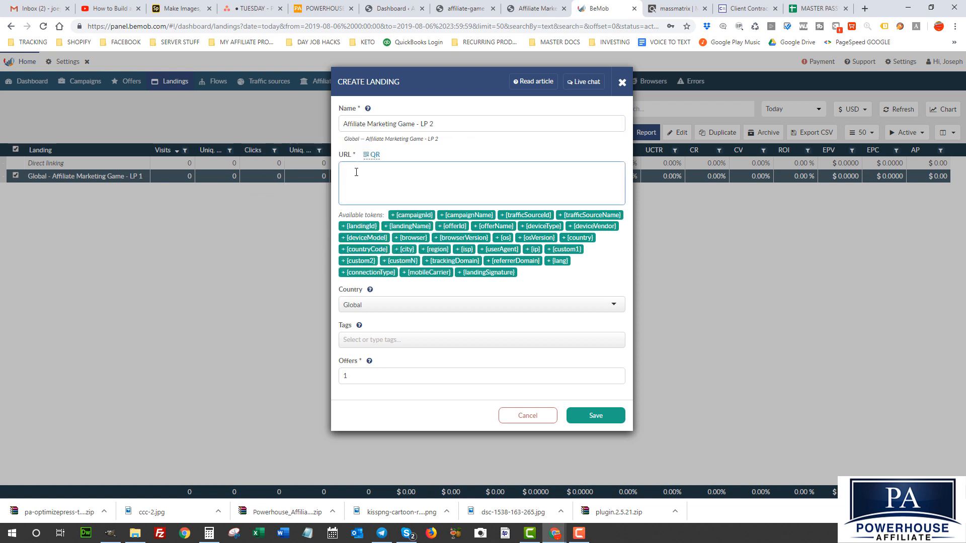
pyautogui.hotkey('ctrl', 'v')
pyautogui.moveTo(523, 168); pyautogui.dragTo(340, 171)
pyautogui.click(585, 417)
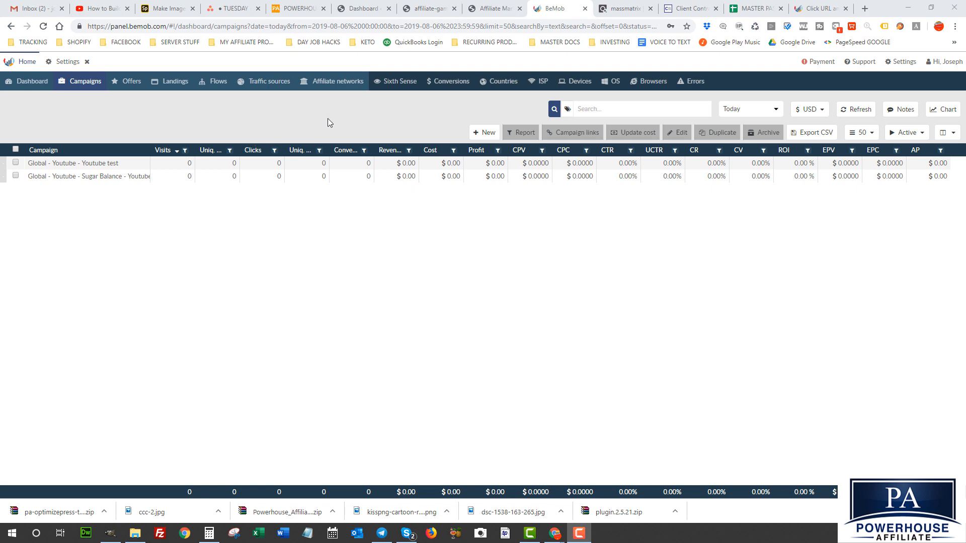
pyautogui.click(904, 63)
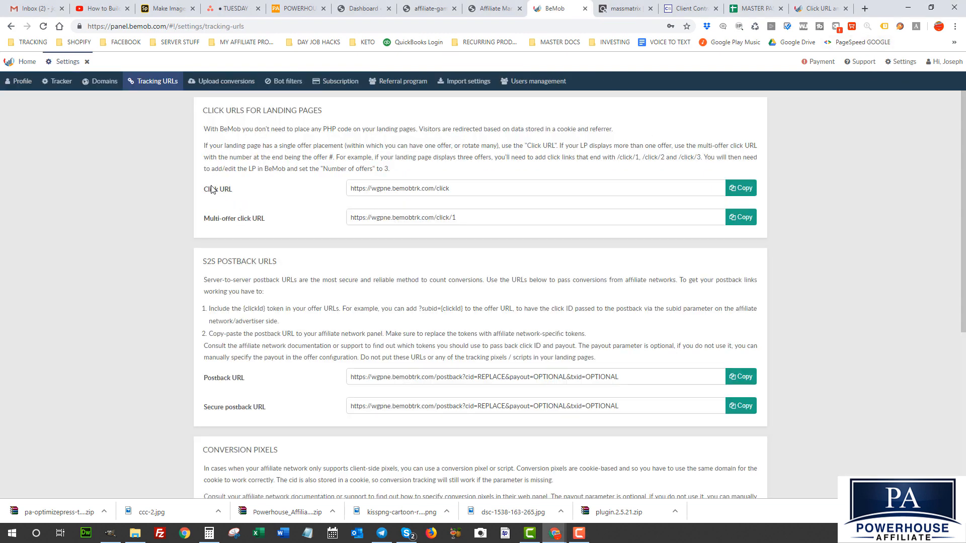
pyautogui.moveTo(209, 190); pyautogui.dragTo(253, 189)
pyautogui.click(253, 189)
pyautogui.moveTo(464, 188); pyautogui.dragTo(312, 193)
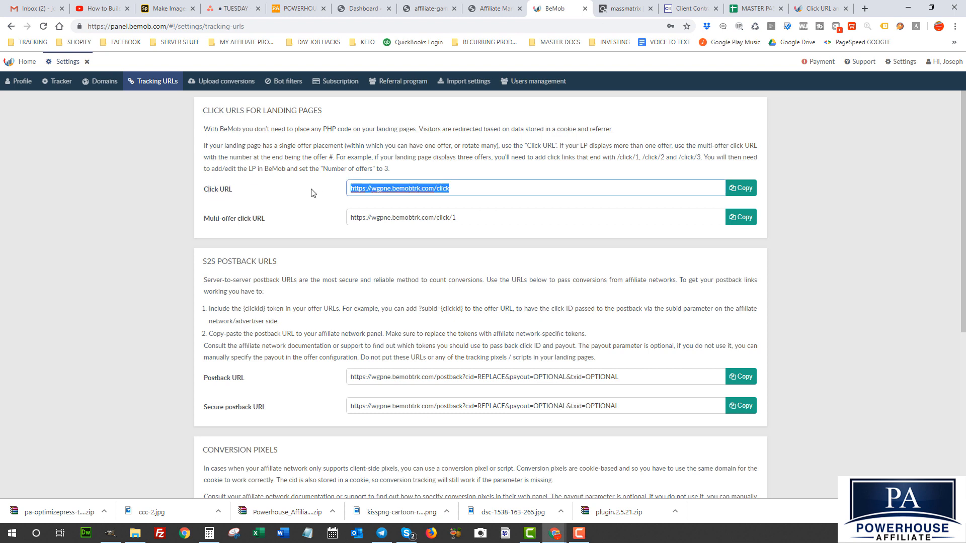
pyautogui.rightClick(388, 188)
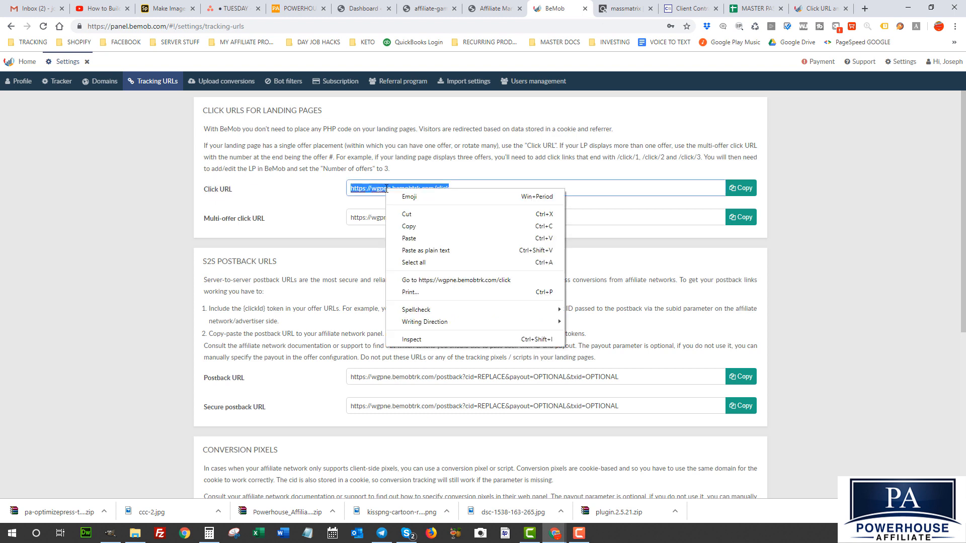
pyautogui.click(422, 222)
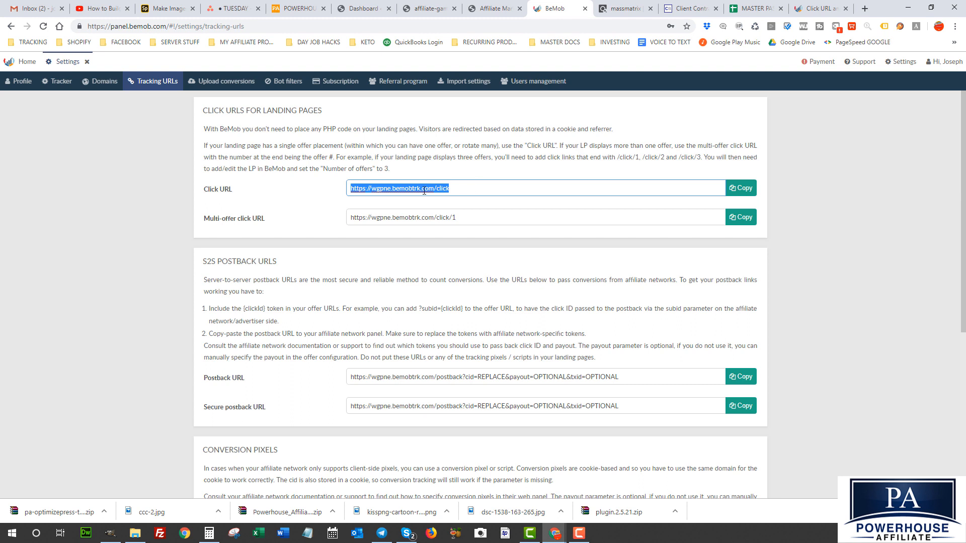
pyautogui.rightClick(371, 186)
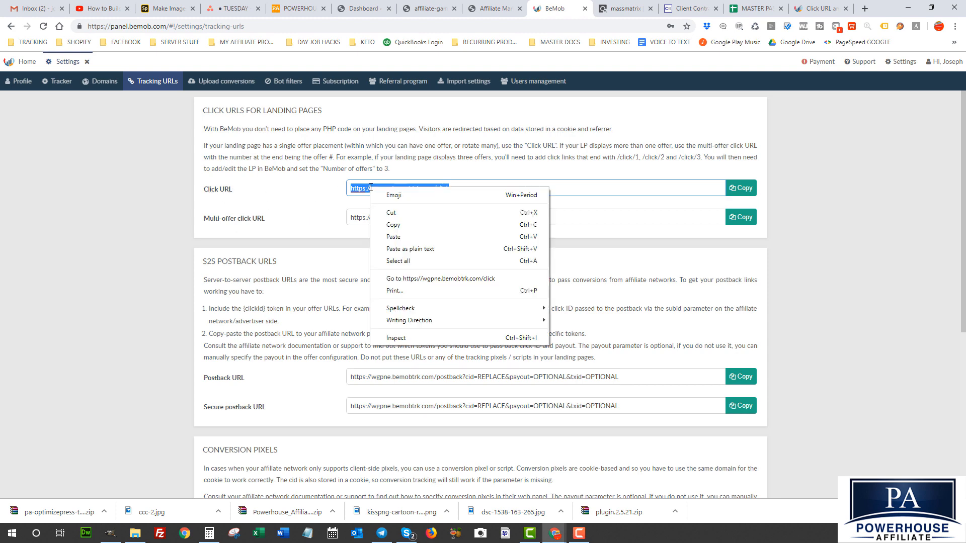
pyautogui.click(396, 226)
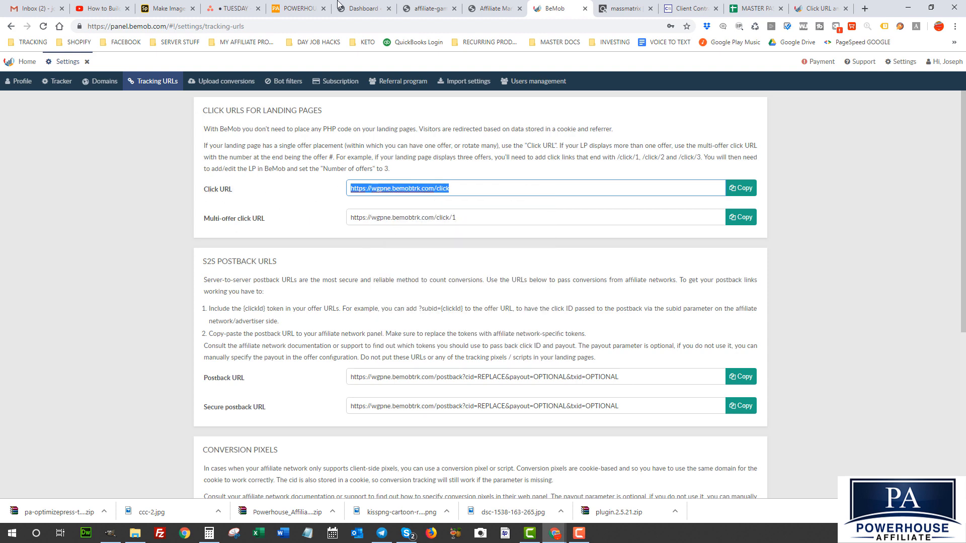
# Switch to the original landing page and examine its content down to the "YES I WANT REAL RESULTS!" call-to-action
pyautogui.click(420, 12)
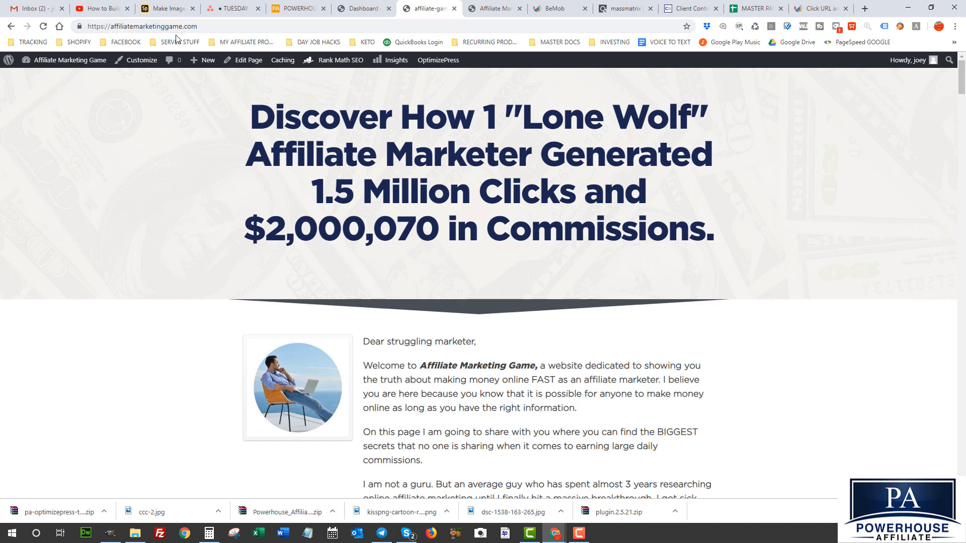
pyautogui.scroll(-15, 568, 290)
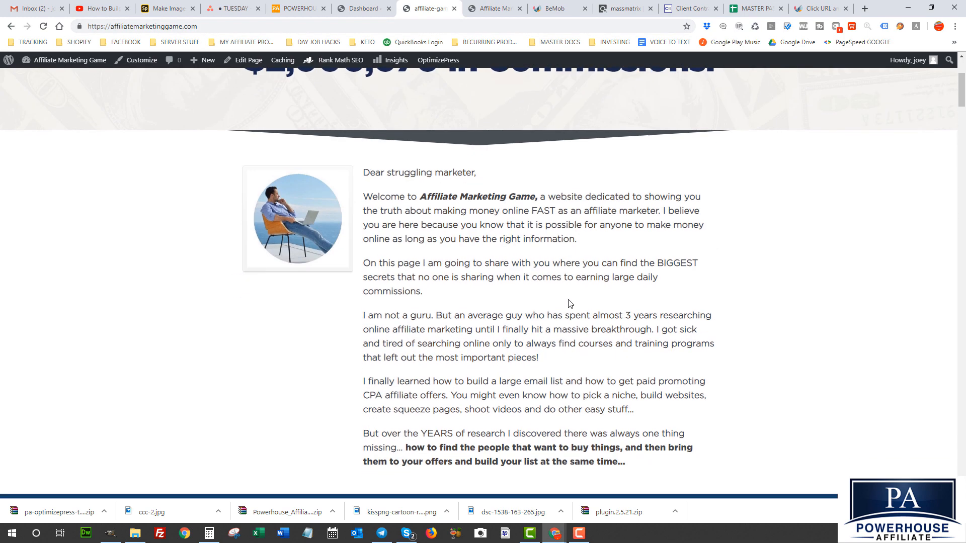
pyautogui.scroll(-15, 568, 307)
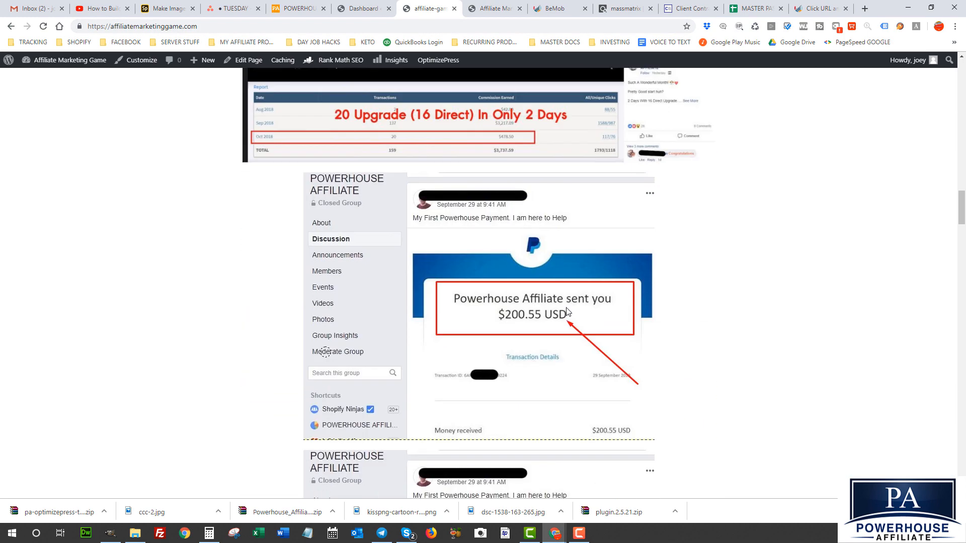
pyautogui.scroll(-12, 568, 316)
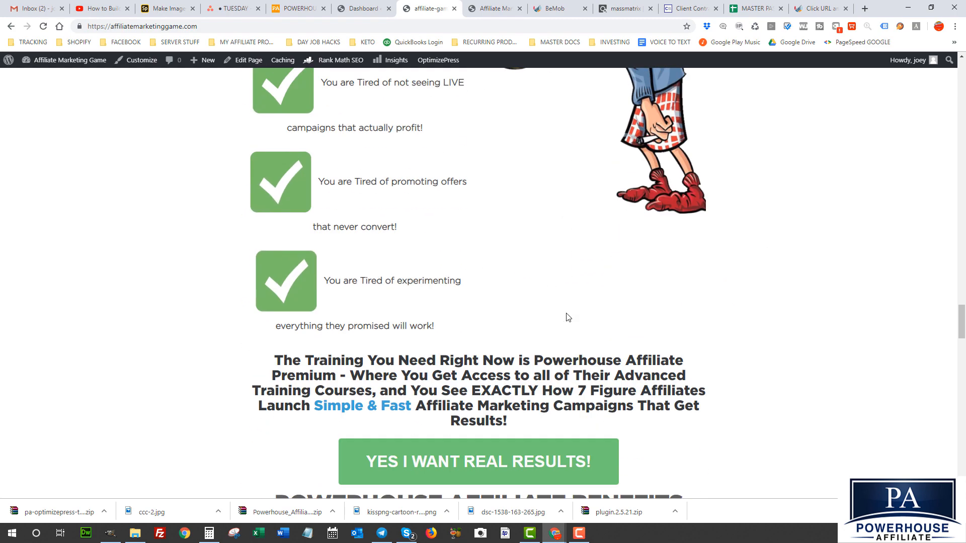
pyautogui.scroll(-4, 468, 377)
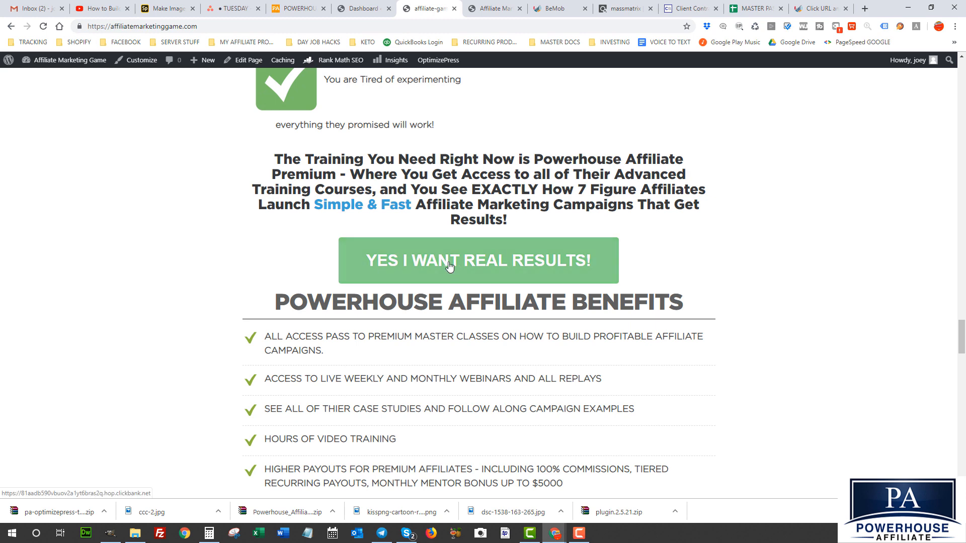
pyautogui.moveTo(293, 159); pyautogui.dragTo(524, 233)
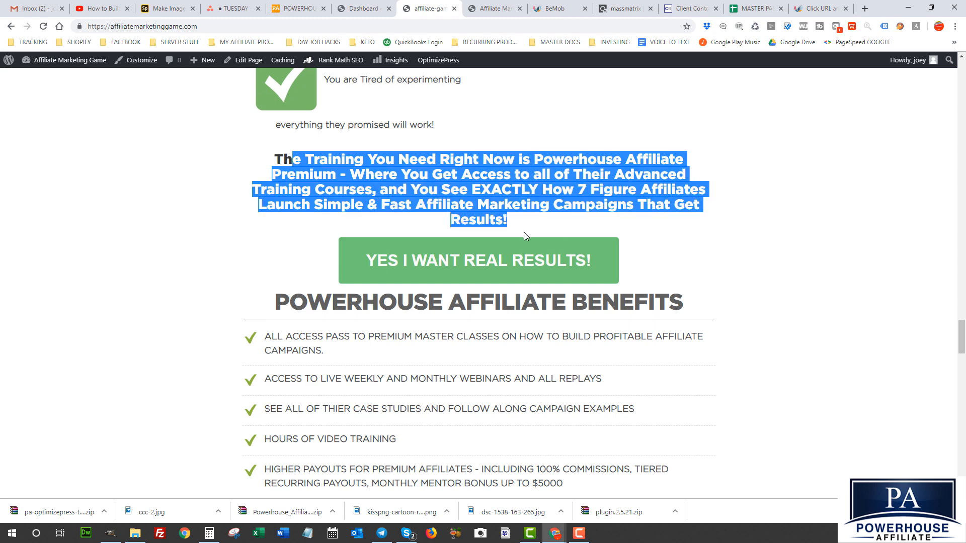
pyautogui.click(492, 215)
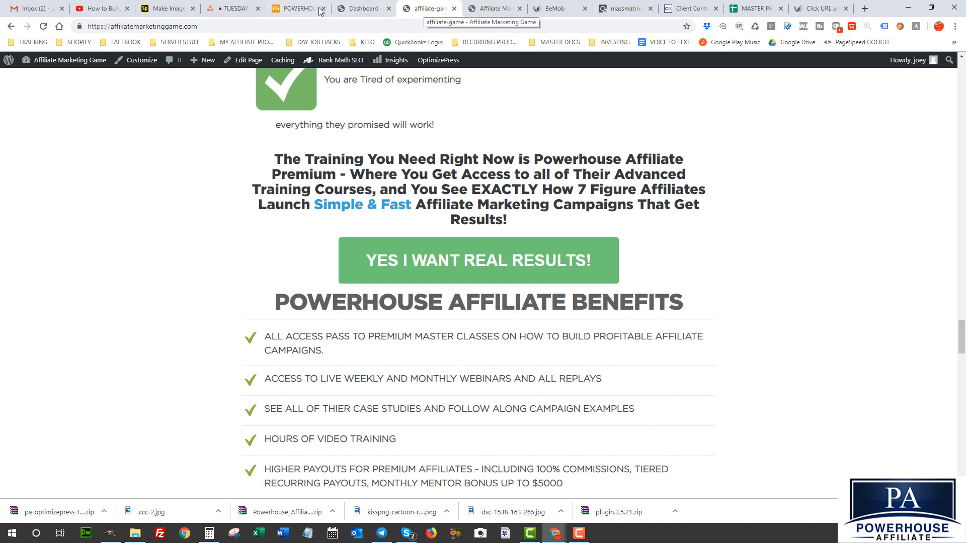
# Switch to the WordPress admin, list all pages and clone the affiliate-game front page
pyautogui.click(353, 10)
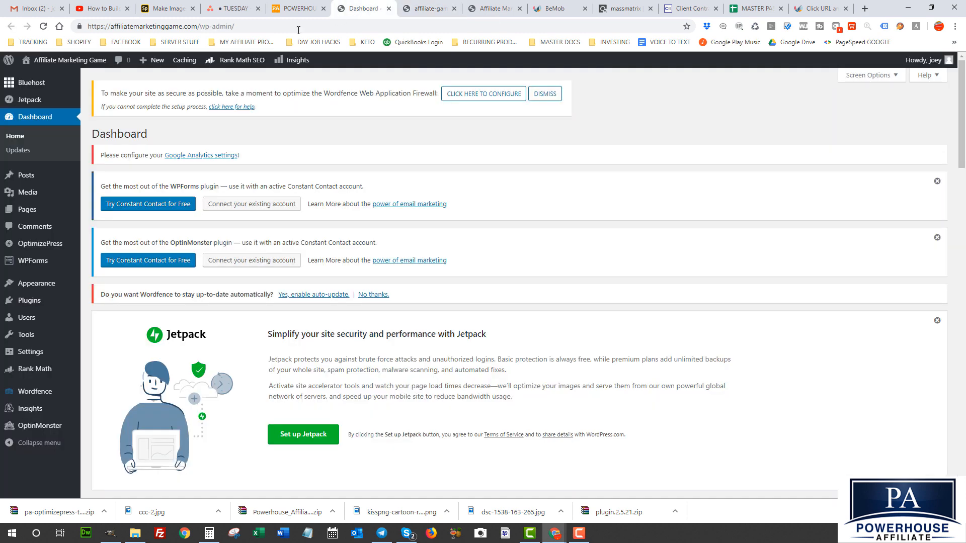
pyautogui.moveTo(27, 210)
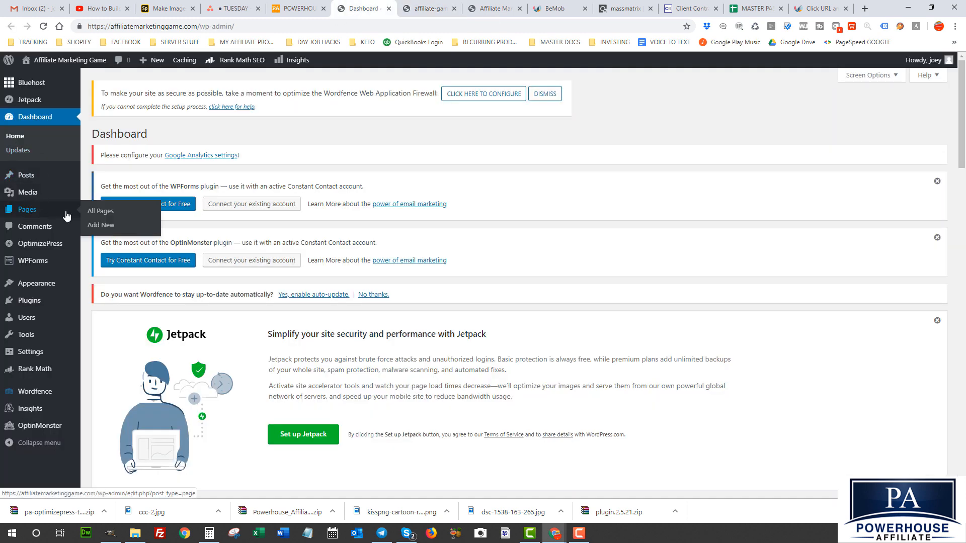
pyautogui.click(101, 216)
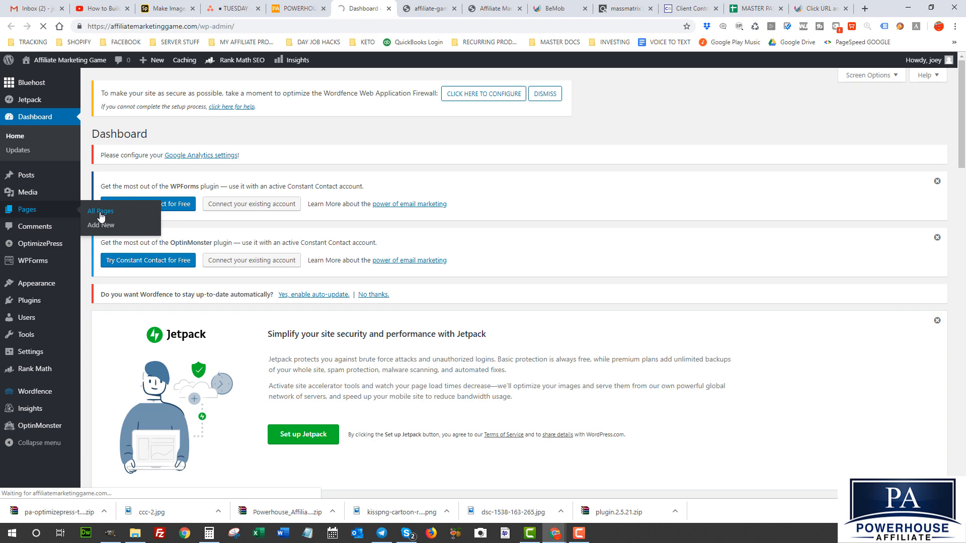
pyautogui.scroll(-3, 180, 252)
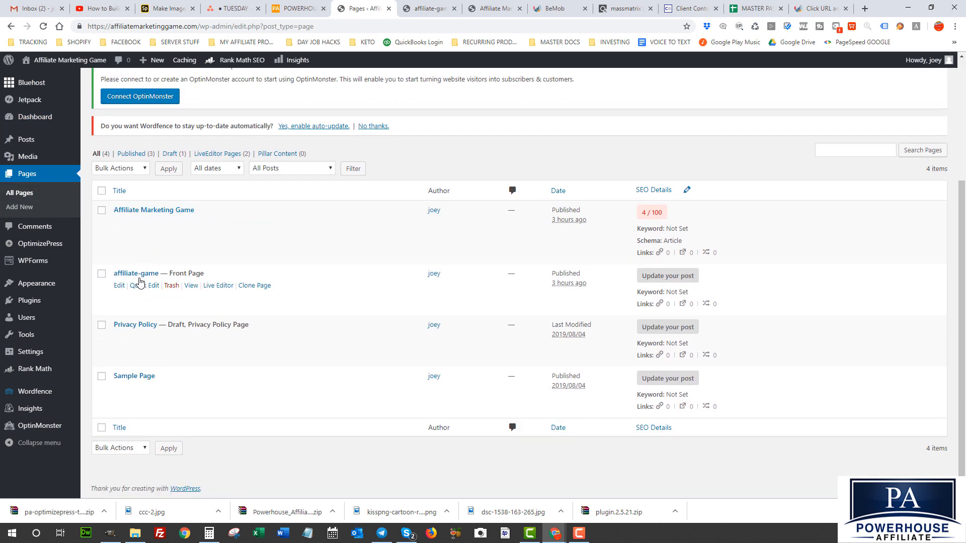
pyautogui.click(251, 288)
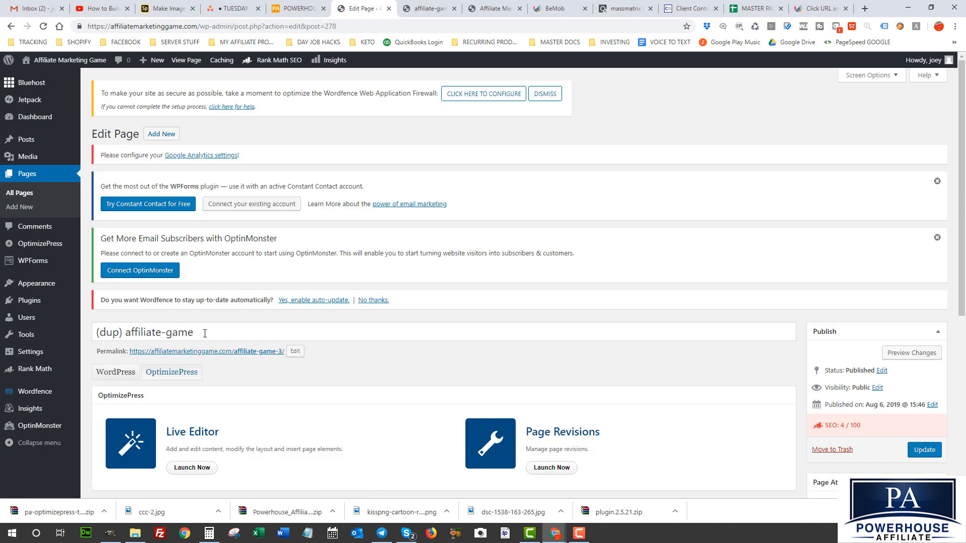
# Retitle the duplicated page "Affiliate Marketing Game"
pyautogui.moveTo(194, 333); pyautogui.dragTo(88, 330)
pyautogui.write('Af')
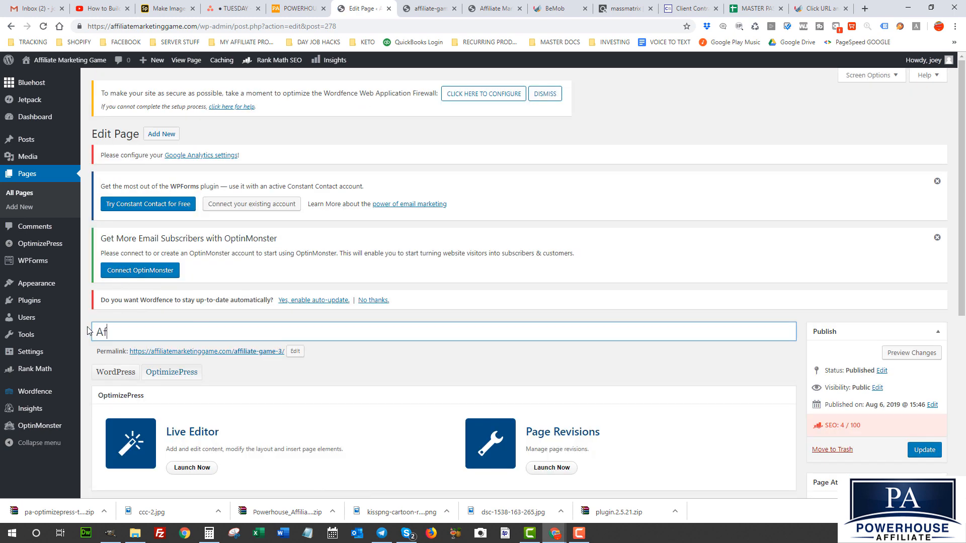
pyautogui.write('filiate MArketing Game')
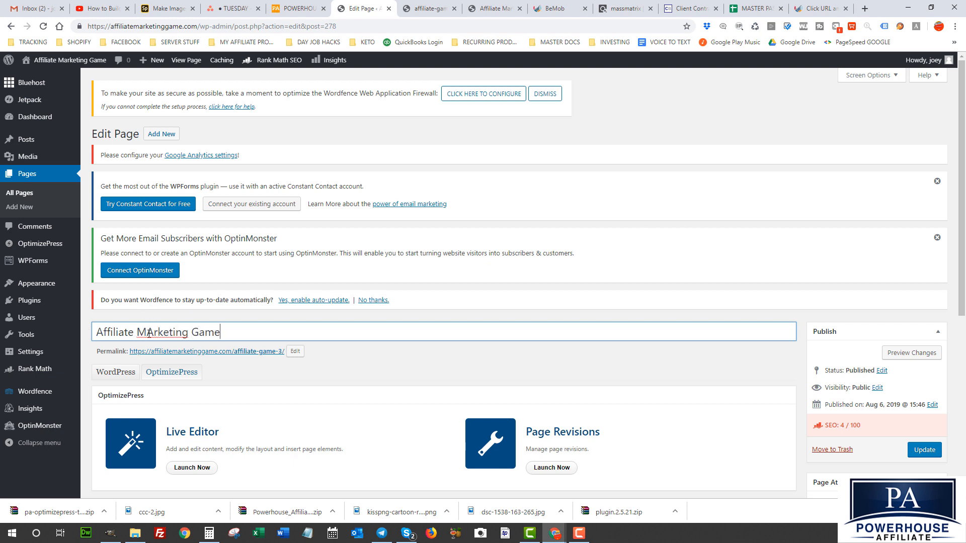
pyautogui.press('Delete')
pyautogui.write('a')
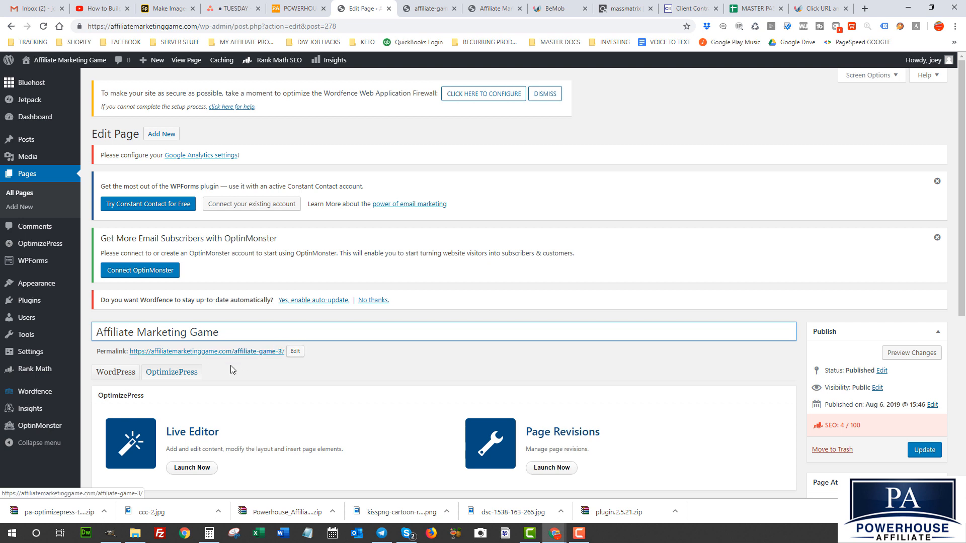
# Change the duplicated page's permalink slug to affiliate-game-1 and update the page
pyautogui.click(295, 353)
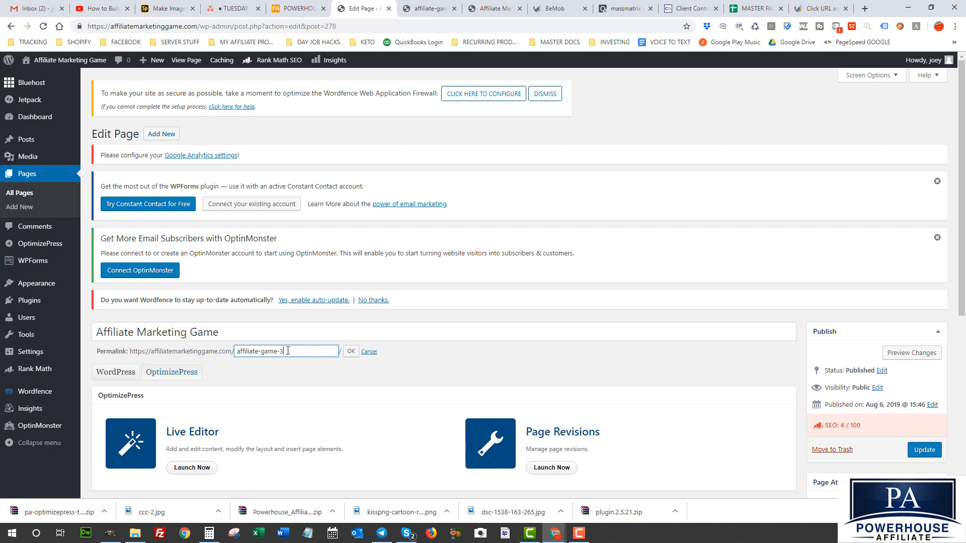
pyautogui.click(351, 354)
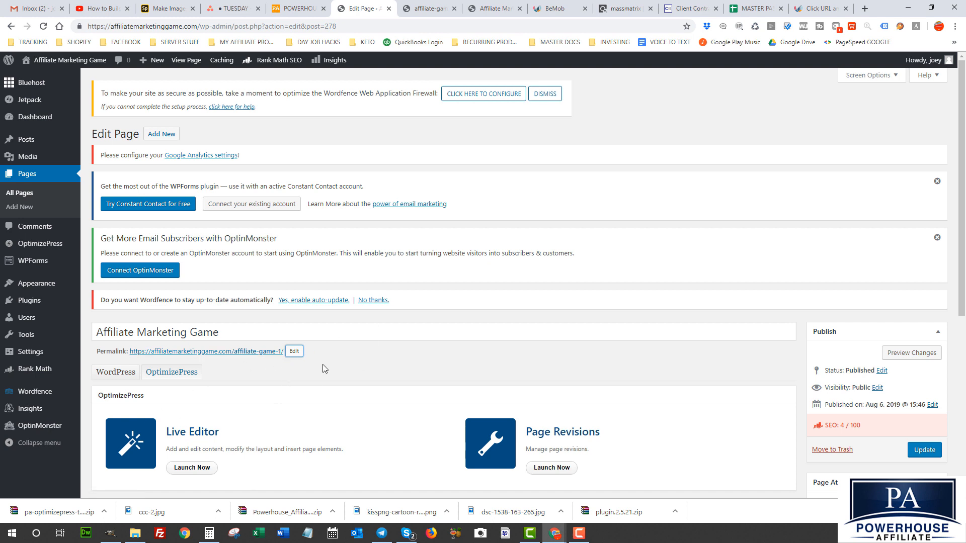
pyautogui.scroll(-1, 325, 368)
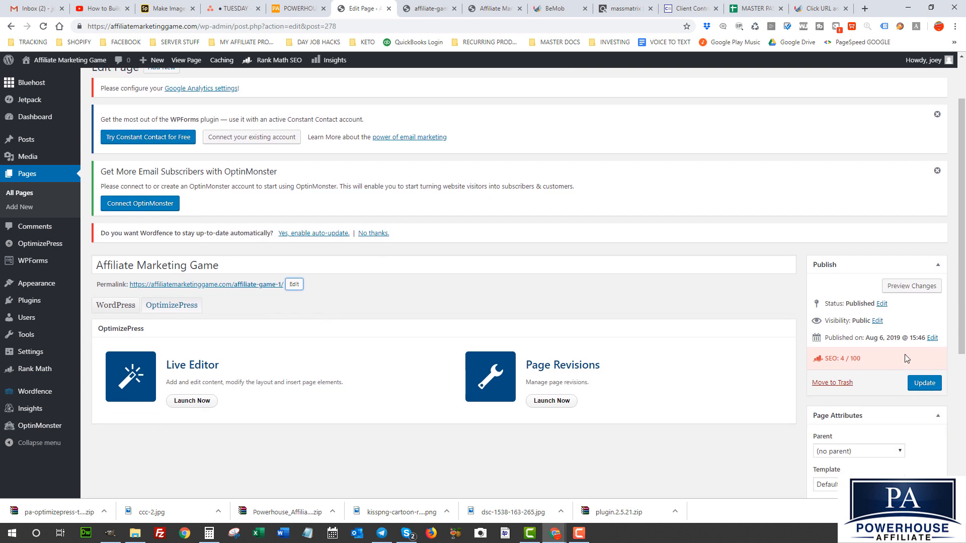
pyautogui.click(926, 387)
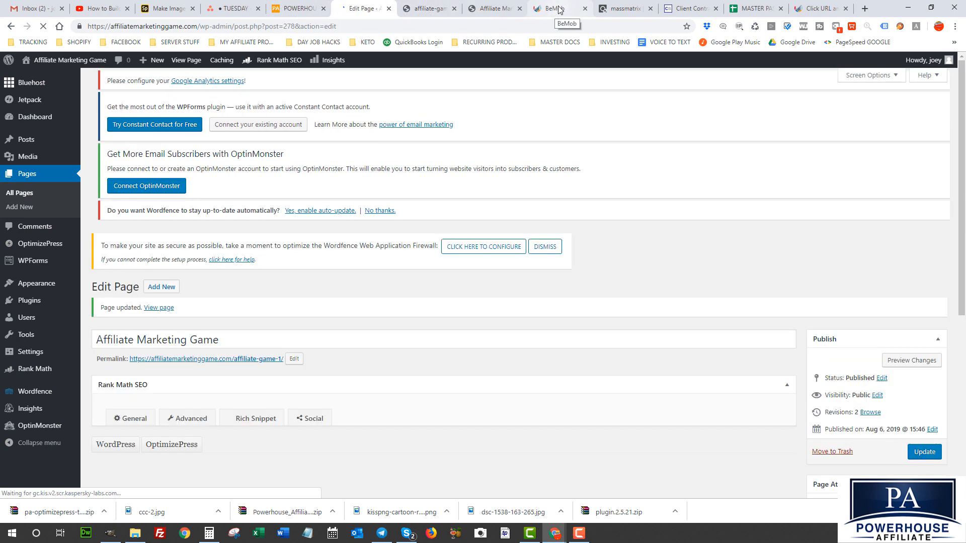
# Switch to BeMob and open the landing "Affiliate Marketing Game - LP 1" for editing at its URL
pyautogui.click(557, 9)
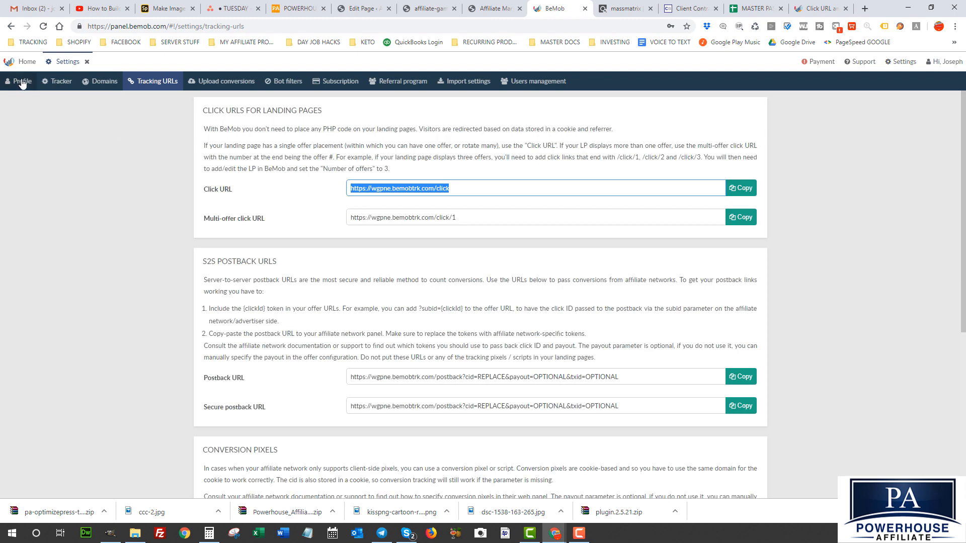
pyautogui.click(27, 64)
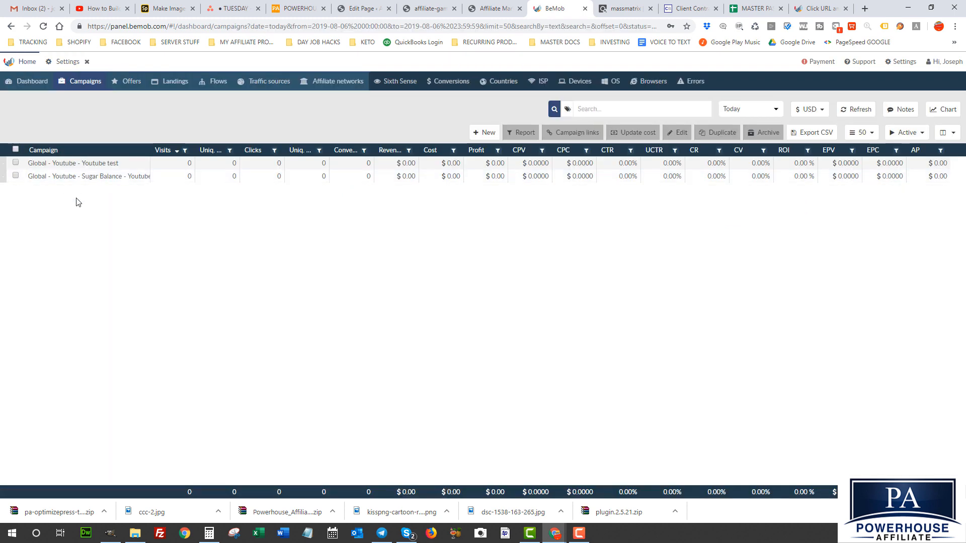
pyautogui.click(171, 82)
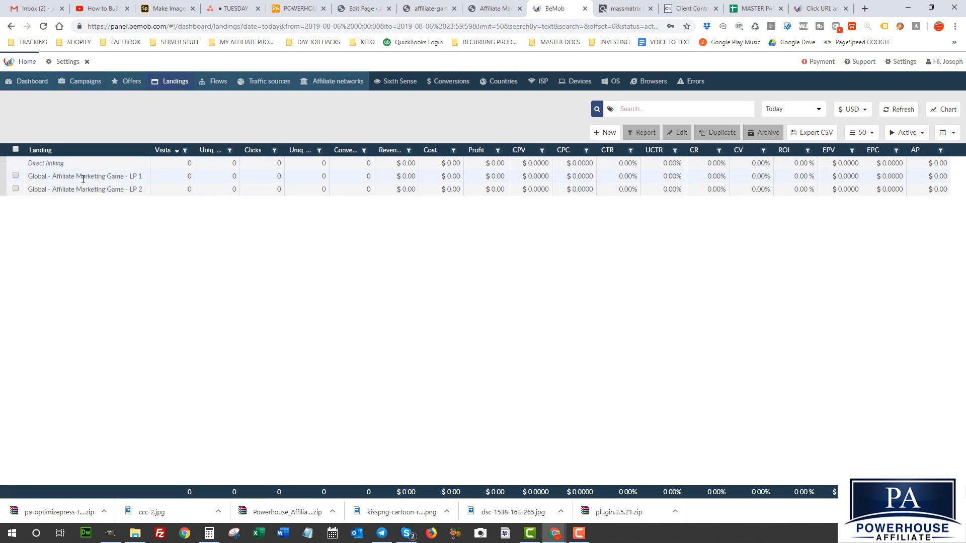
pyautogui.click(81, 173)
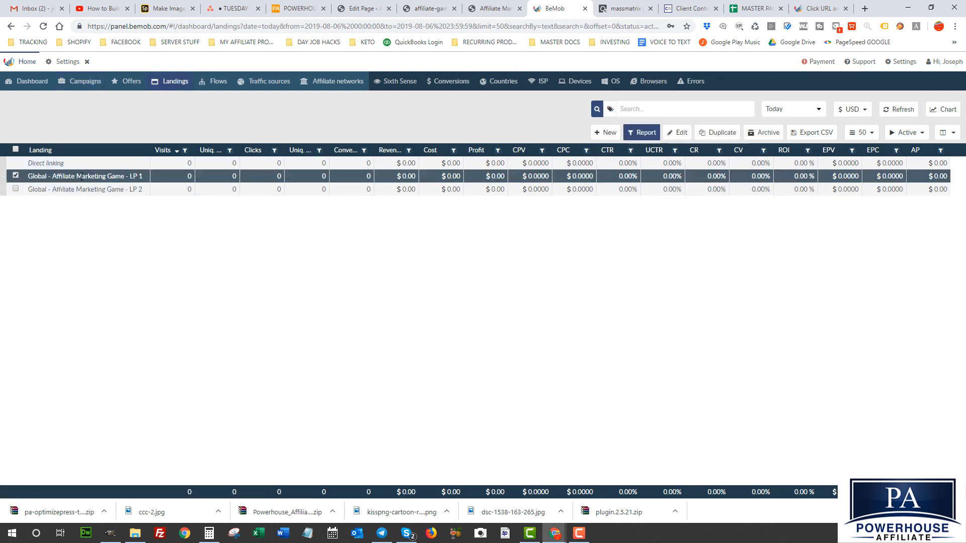
pyautogui.click(606, 133)
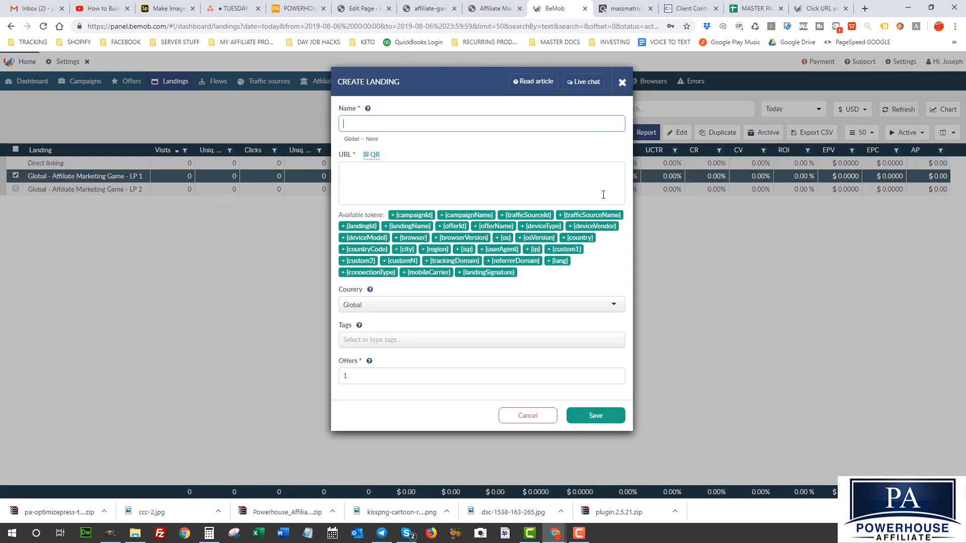
pyautogui.click(527, 416)
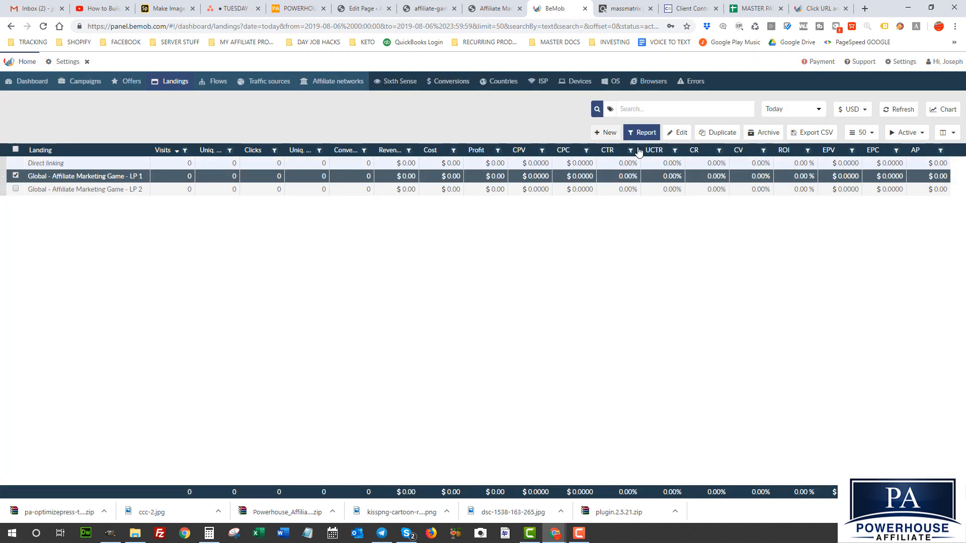
pyautogui.click(676, 132)
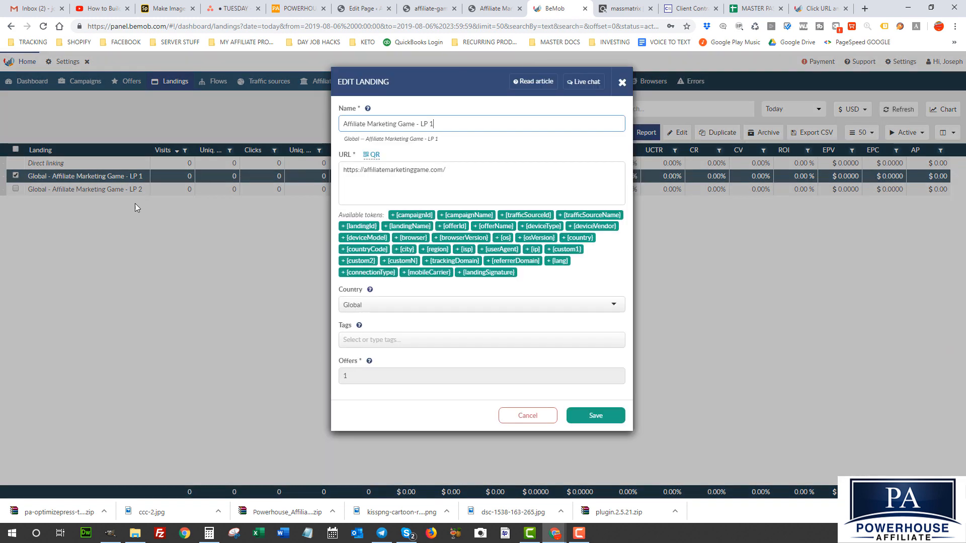
pyautogui.click(447, 170)
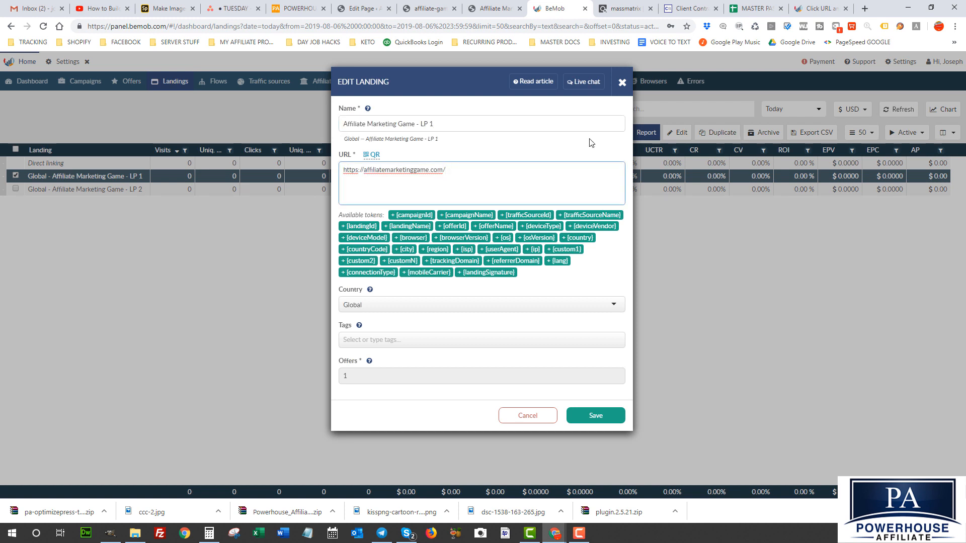
# In the browser tab showing the affiliate-game-2 page, load affiliatemarketinggame.com/affiliate-game-1 instead
pyautogui.click(420, 9)
pyautogui.click(497, 8)
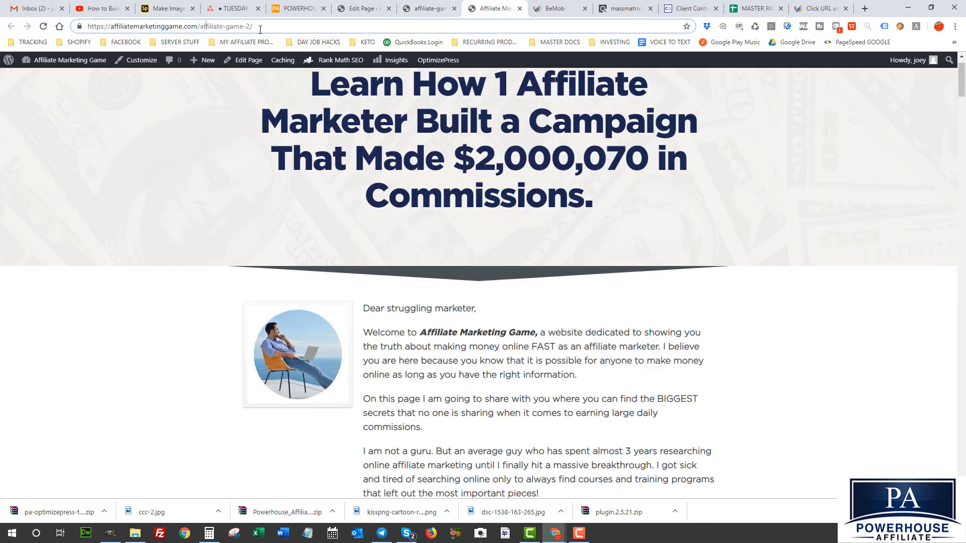
pyautogui.moveTo(246, 28); pyautogui.dragTo(254, 30)
pyautogui.write('1')
pyautogui.press('Return')
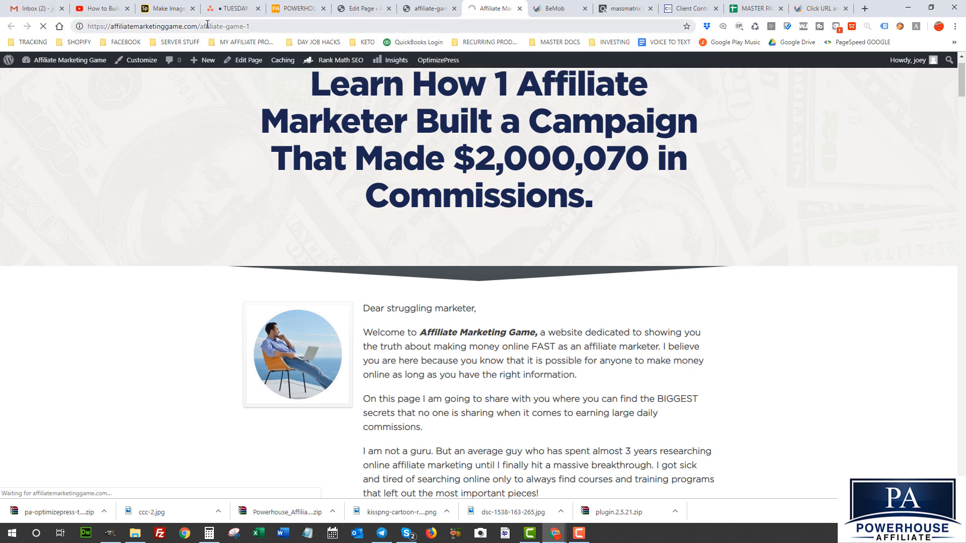
# Copy the affiliate-game-1 page address, set it as the URL of the BeMob landing "Affiliate Marketing Game - LP 1", and save
pyautogui.click(128, 28)
pyautogui.hotkey('ctrl', 'c')
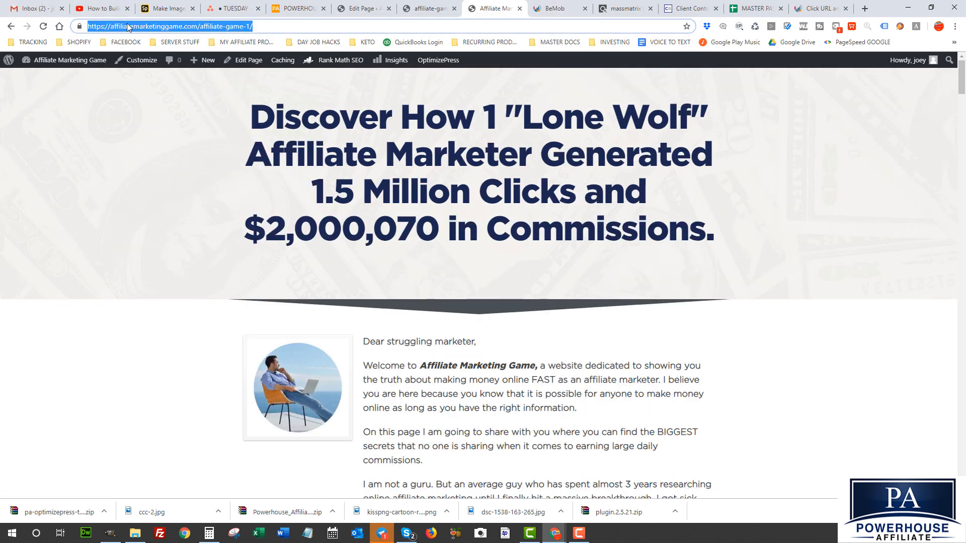
pyautogui.click(549, 9)
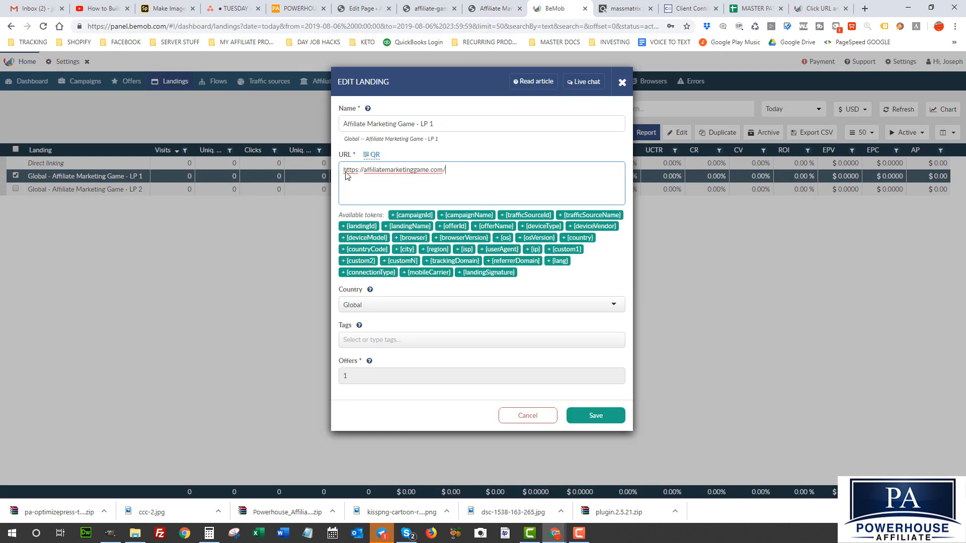
pyautogui.moveTo(445, 171); pyautogui.dragTo(331, 177)
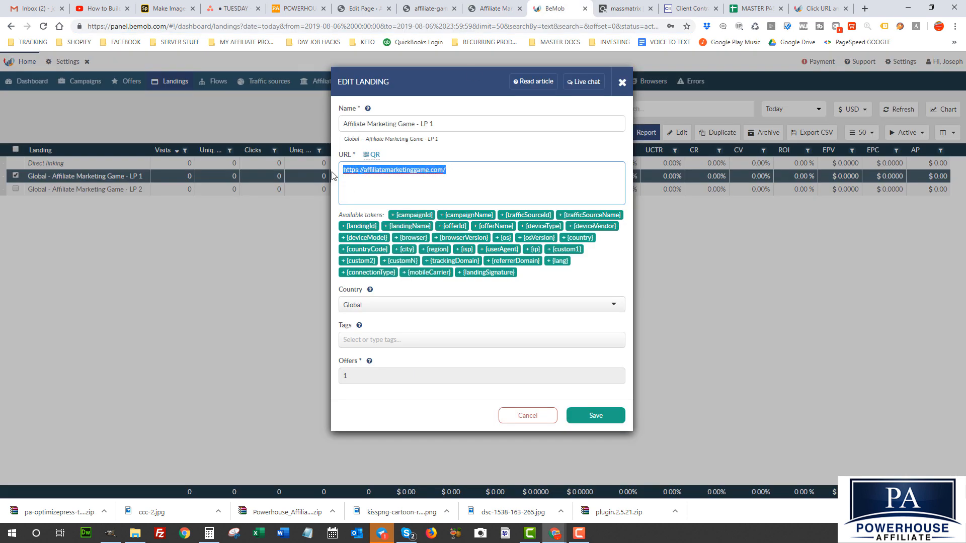
pyautogui.hotkey('ctrl', 'v')
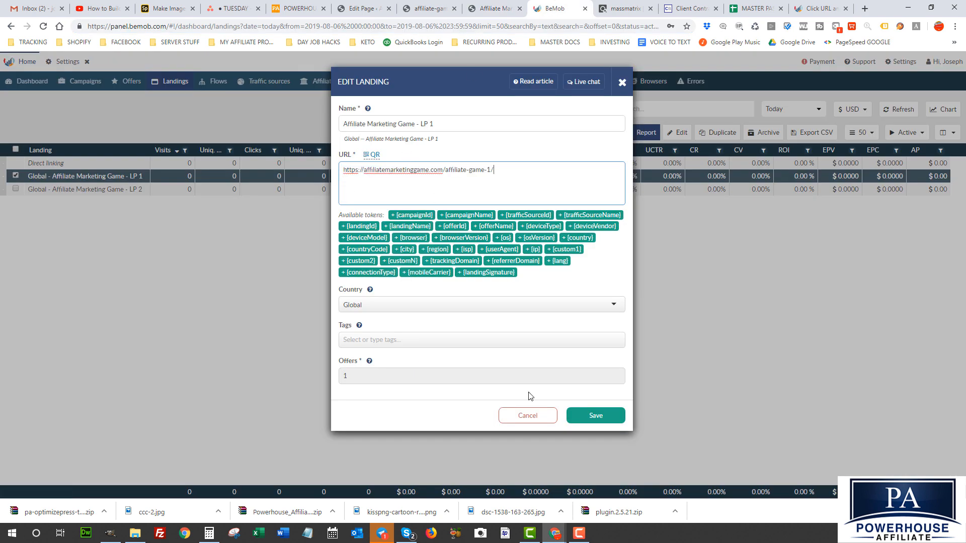
pyautogui.click(593, 416)
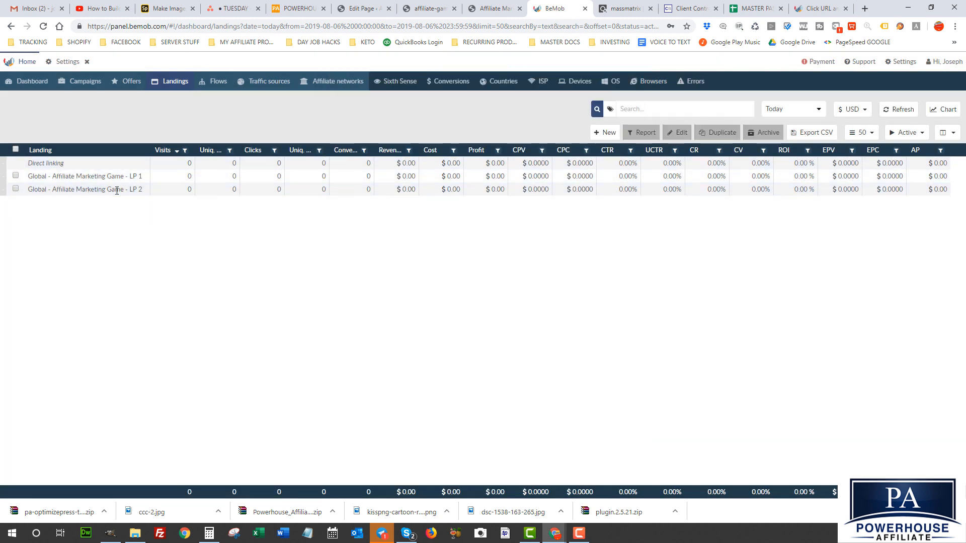
# Copy the single-offer Click URL for landing pages from BeMob's tracking URL settings
pyautogui.click(903, 62)
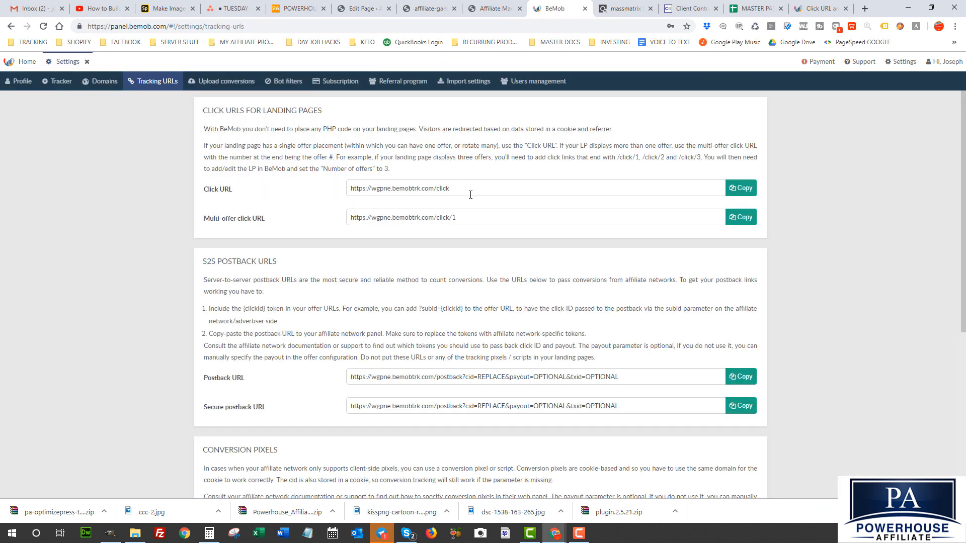
pyautogui.click(470, 194)
pyautogui.hotkey('ctrl', 'c')
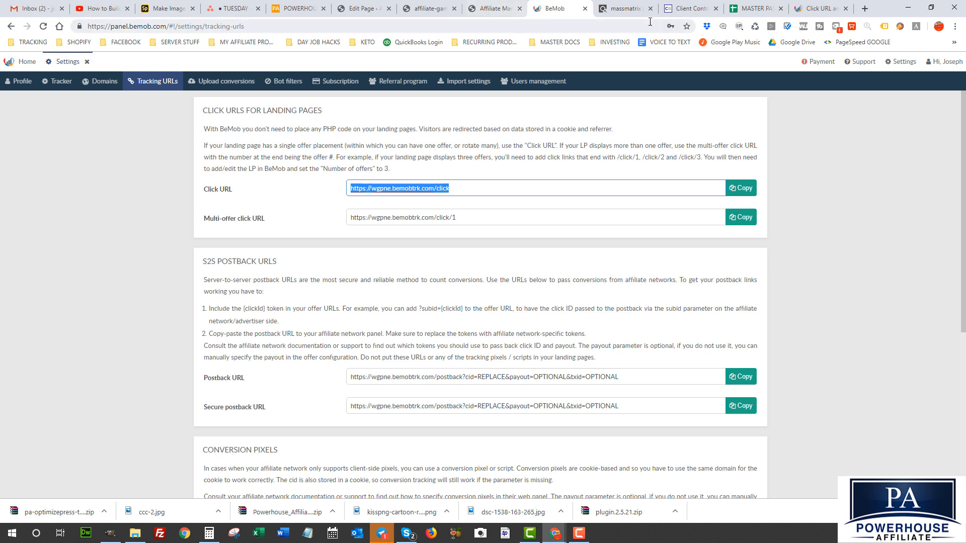
# Switch to the WordPress page editor, go to the list of all pages, and close the two landing page preview tabs
pyautogui.click(363, 7)
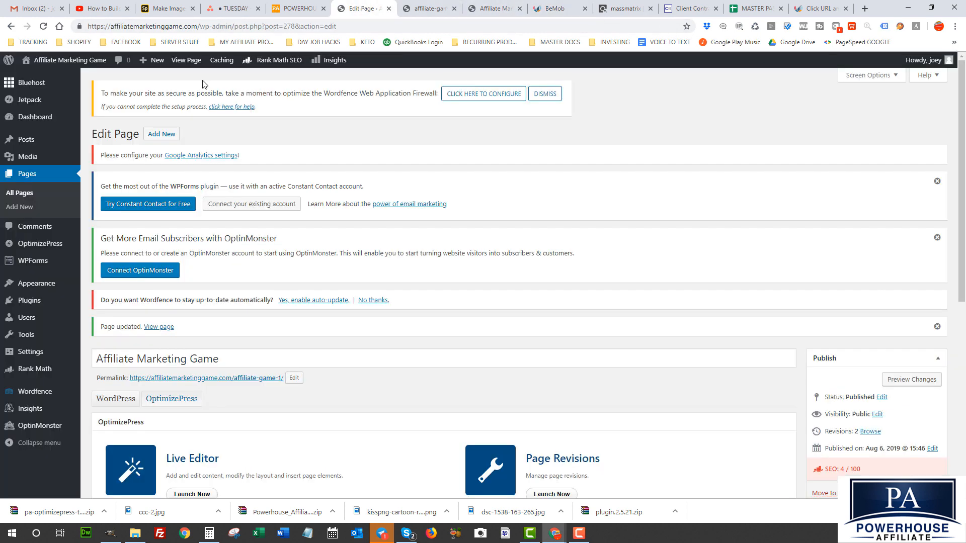
pyautogui.click(11, 197)
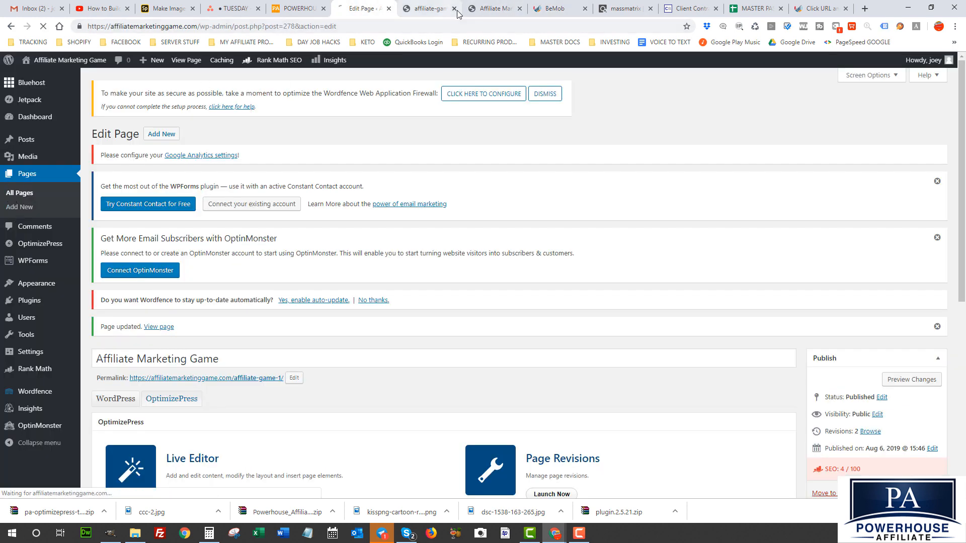
pyautogui.click(454, 9)
pyautogui.click(453, 9)
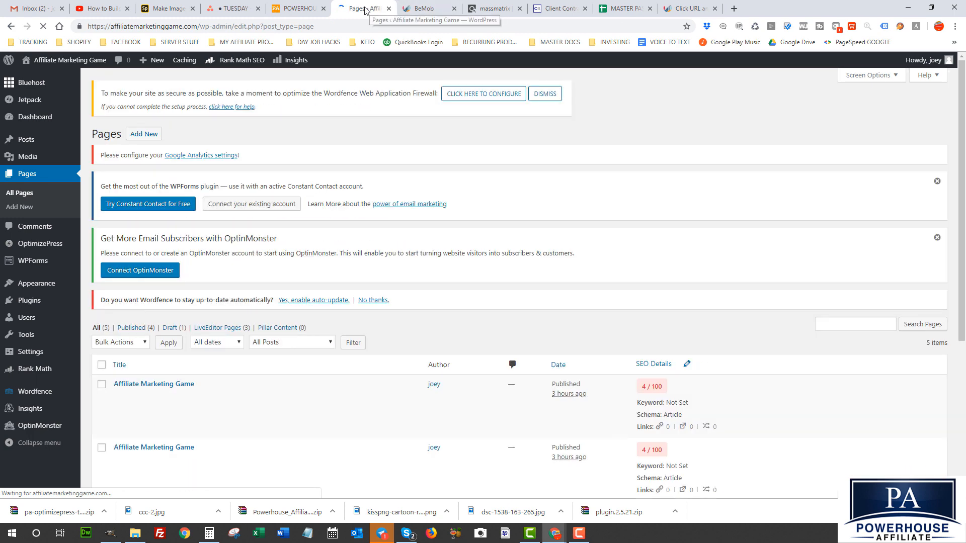
# Open both "Affiliate Marketing Game" pages in the Live Editor in separate new tabs and bring up the "Lone Wolf" headline version
pyautogui.scroll(-2, 309, 309)
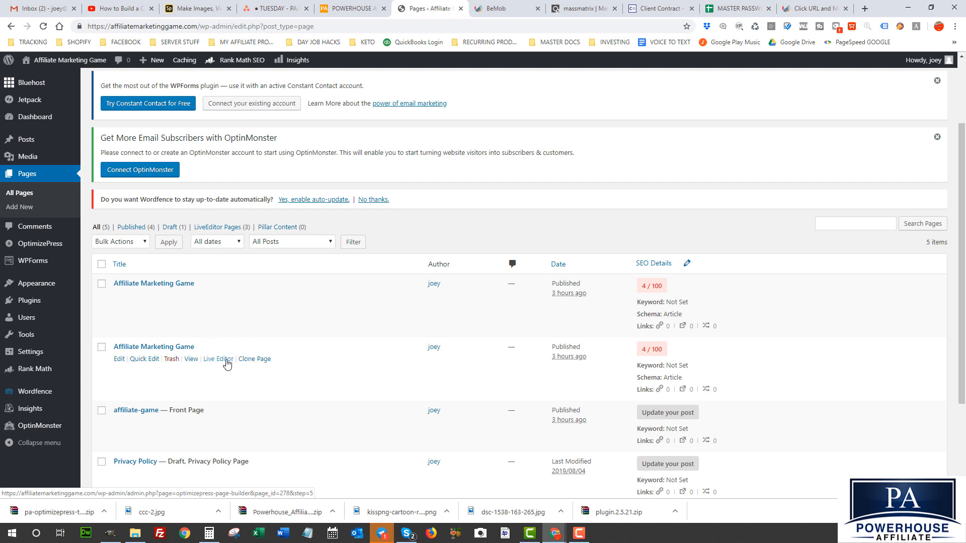
pyautogui.rightClick(215, 357)
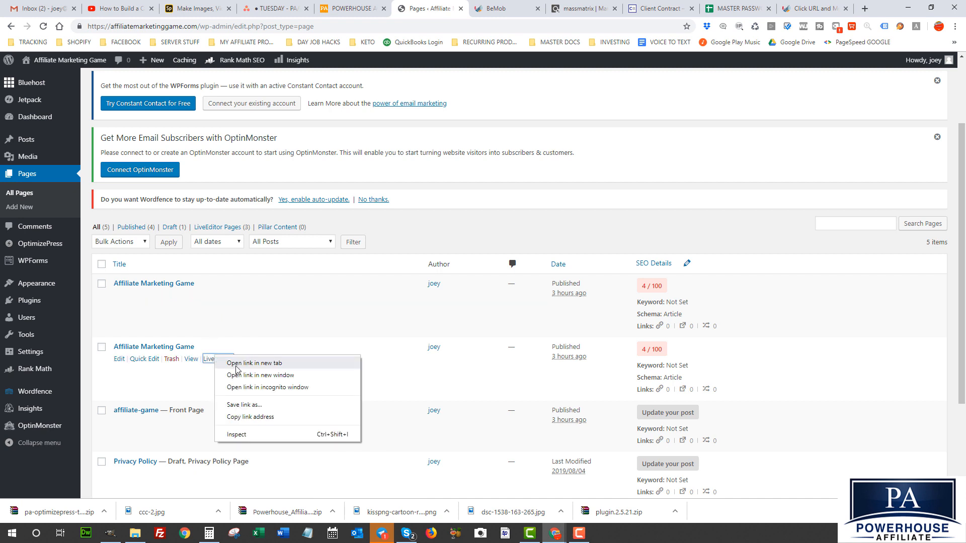
pyautogui.click(236, 365)
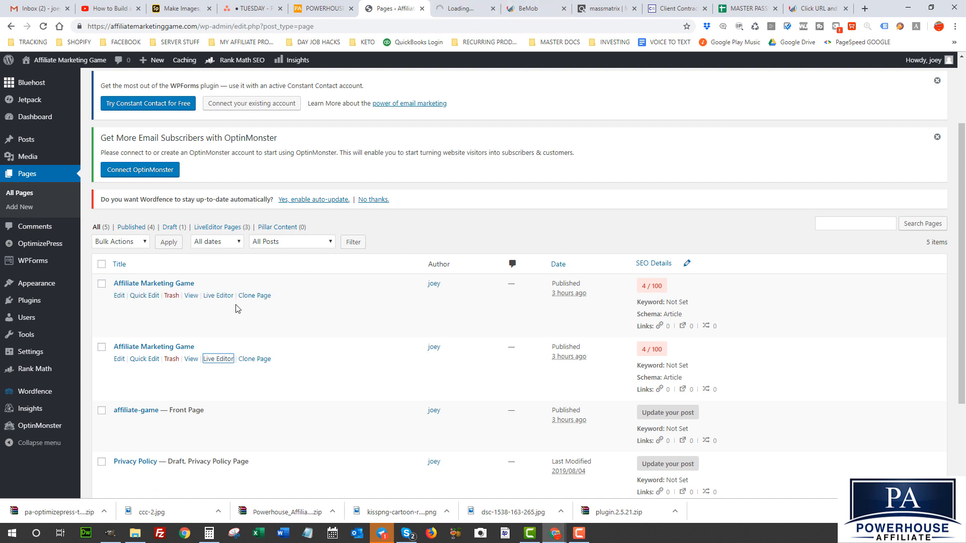
pyautogui.rightClick(210, 296)
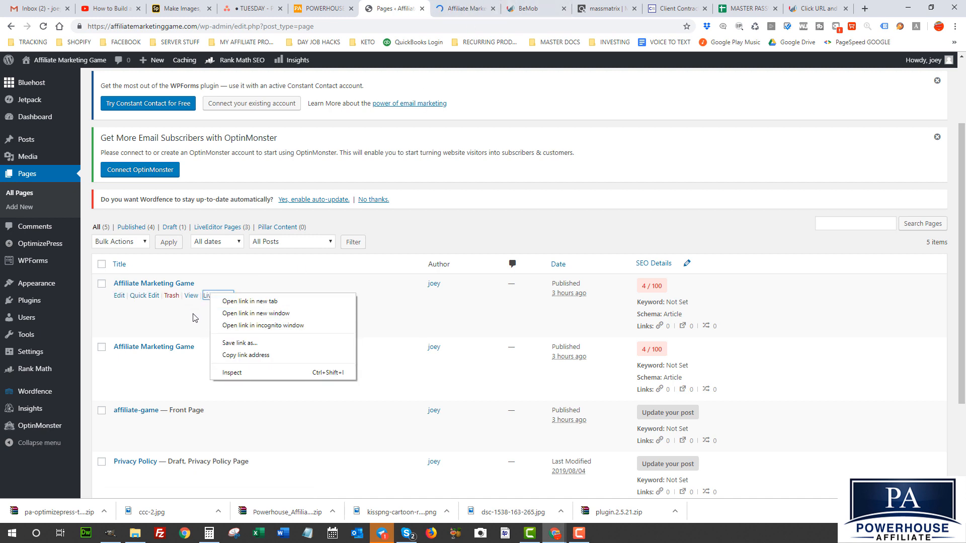
pyautogui.click(231, 302)
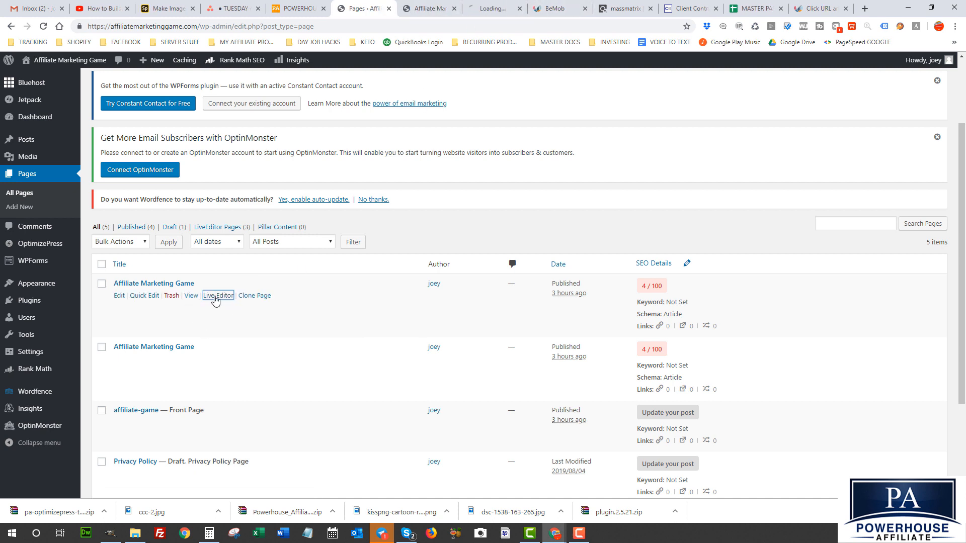
pyautogui.click(443, 8)
pyautogui.click(489, 9)
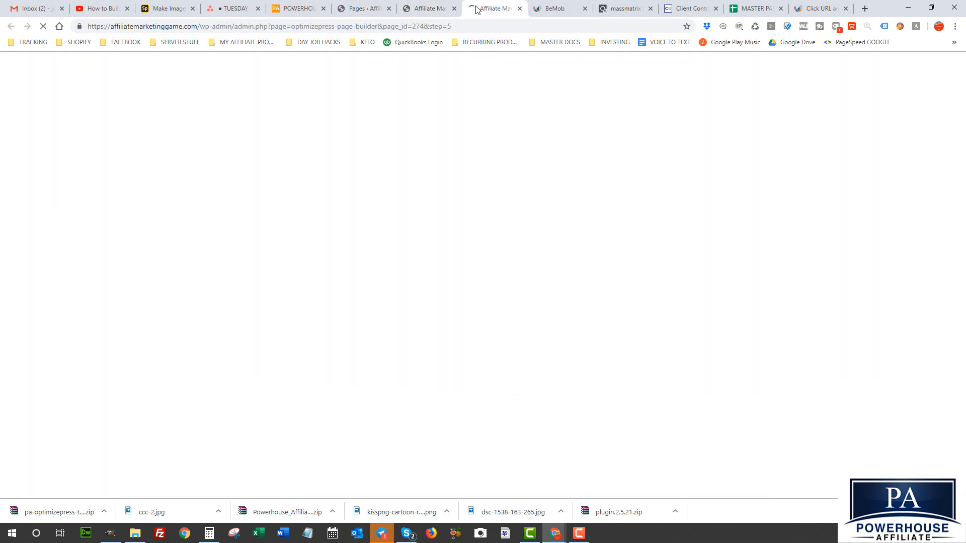
pyautogui.click(423, 10)
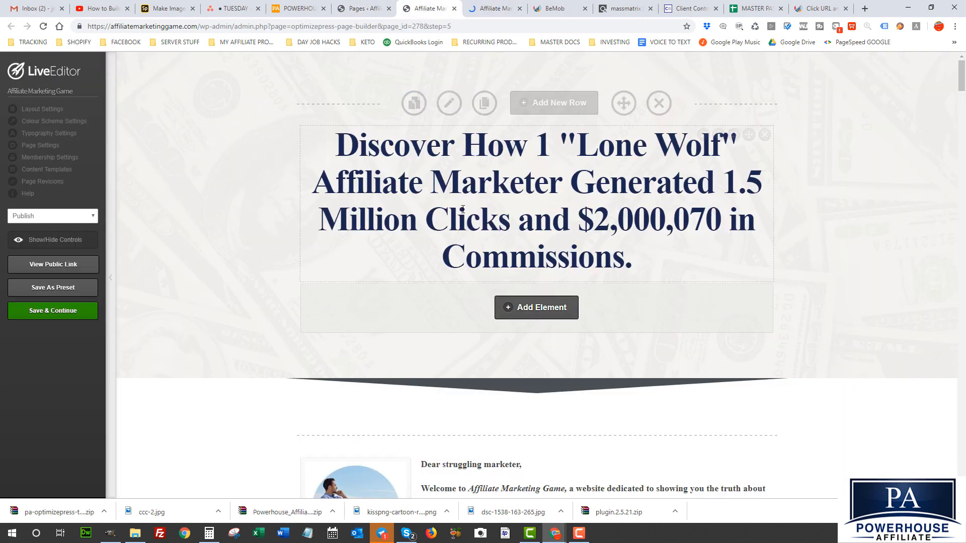
pyautogui.scroll(-15, 604, 282)
pyautogui.scroll(-20, 596, 295)
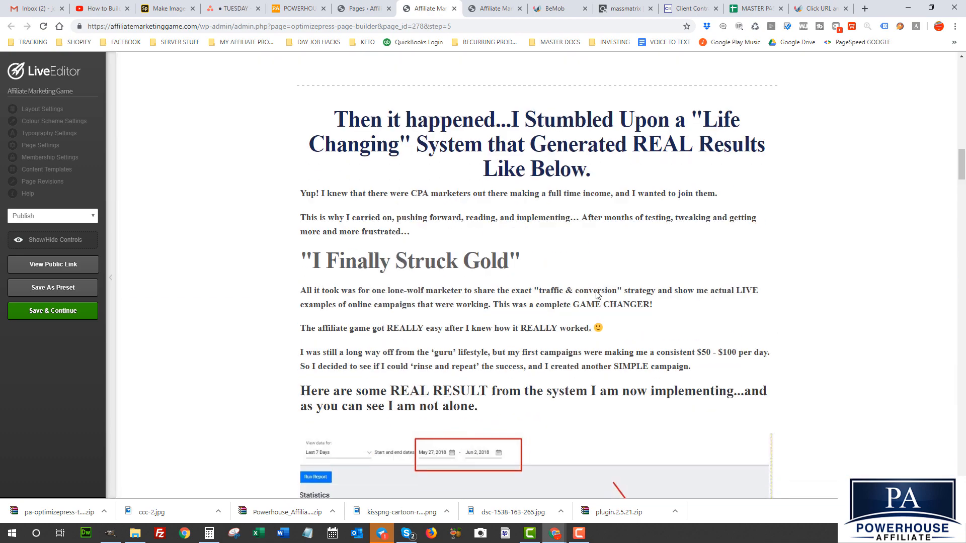
pyautogui.scroll(-20, 596, 296)
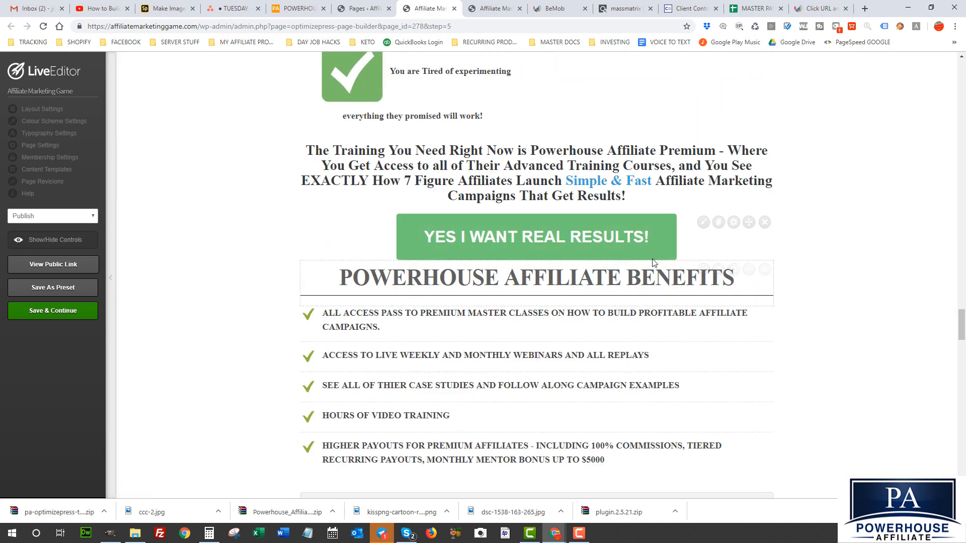
pyautogui.click(703, 222)
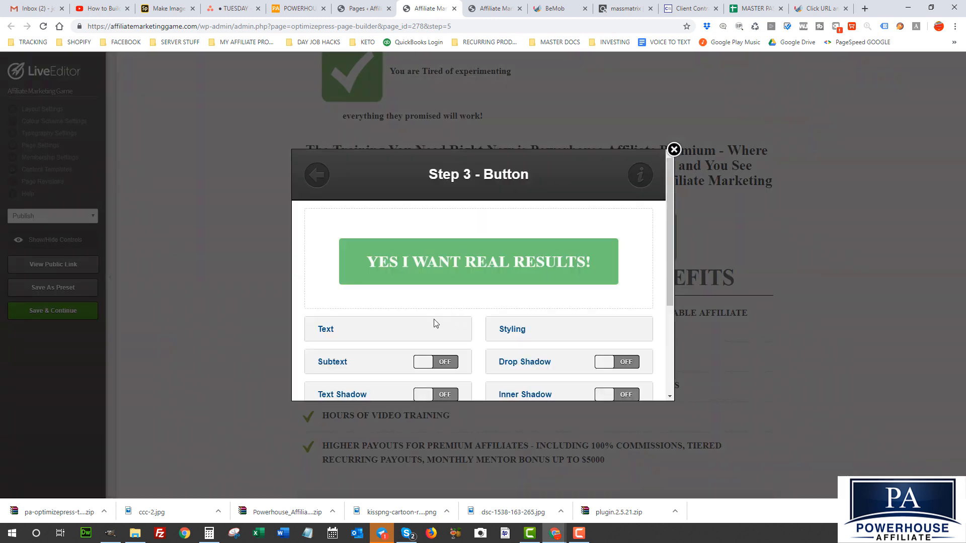
pyautogui.scroll(-3, 436, 323)
pyautogui.tripleClick(532, 321)
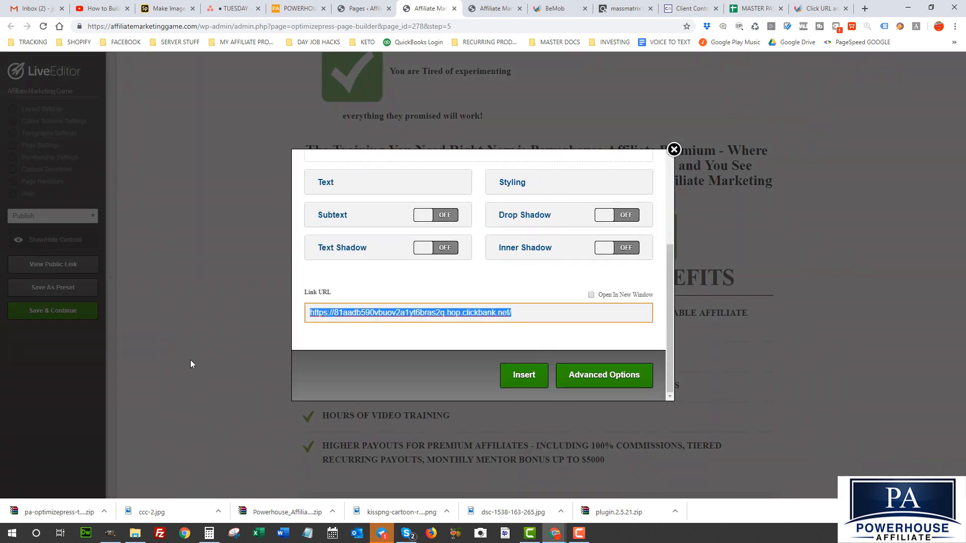
pyautogui.hotkey('ctrl', 'v')
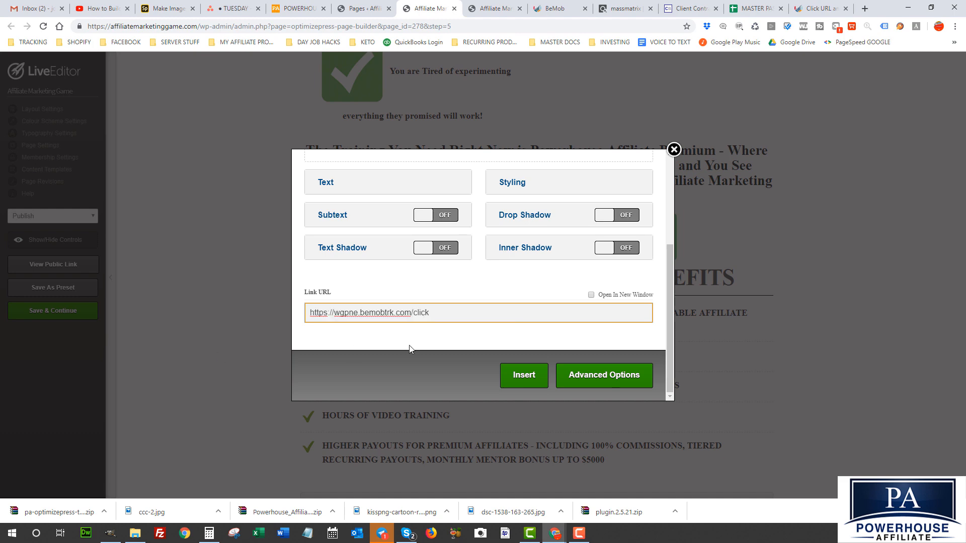
pyautogui.click(516, 377)
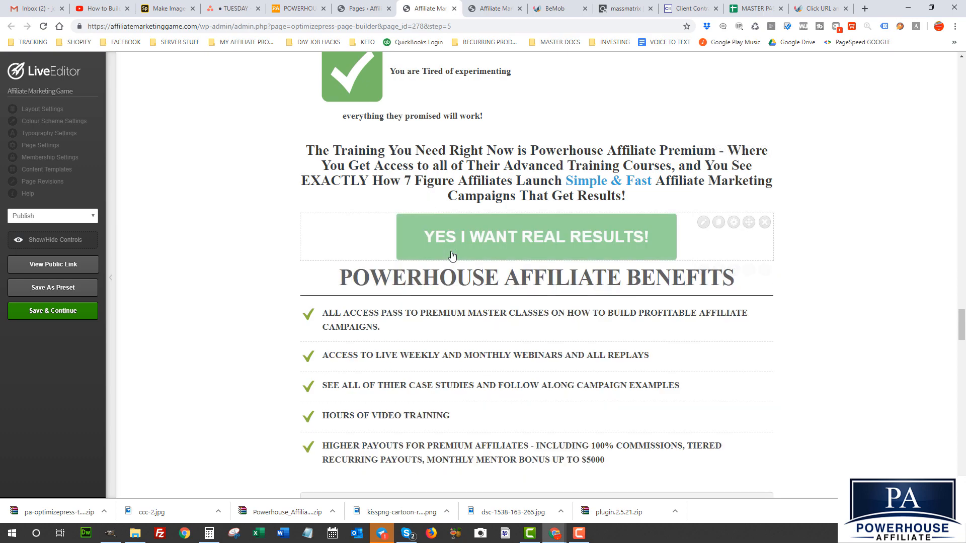
pyautogui.scroll(-10, 513, 290)
pyautogui.scroll(-10, 513, 291)
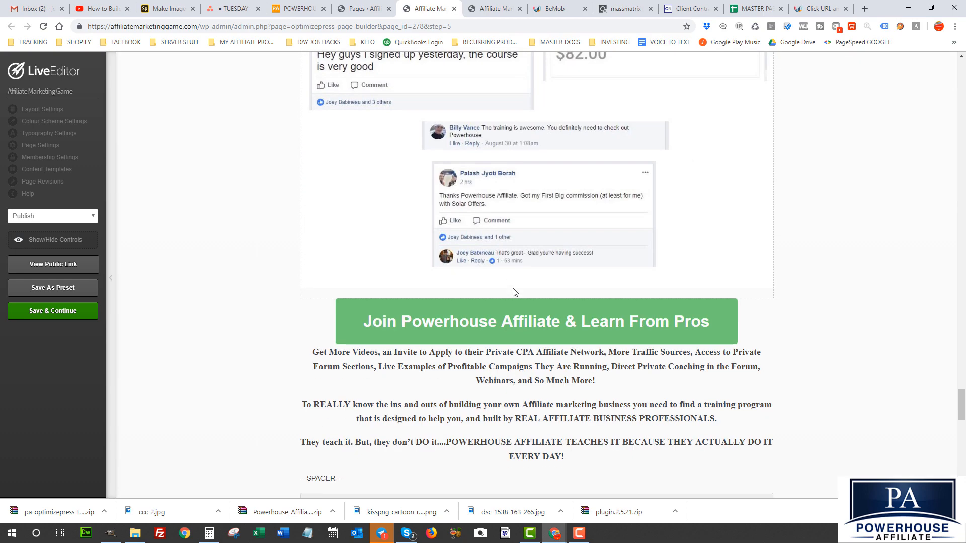
pyautogui.scroll(3, 511, 288)
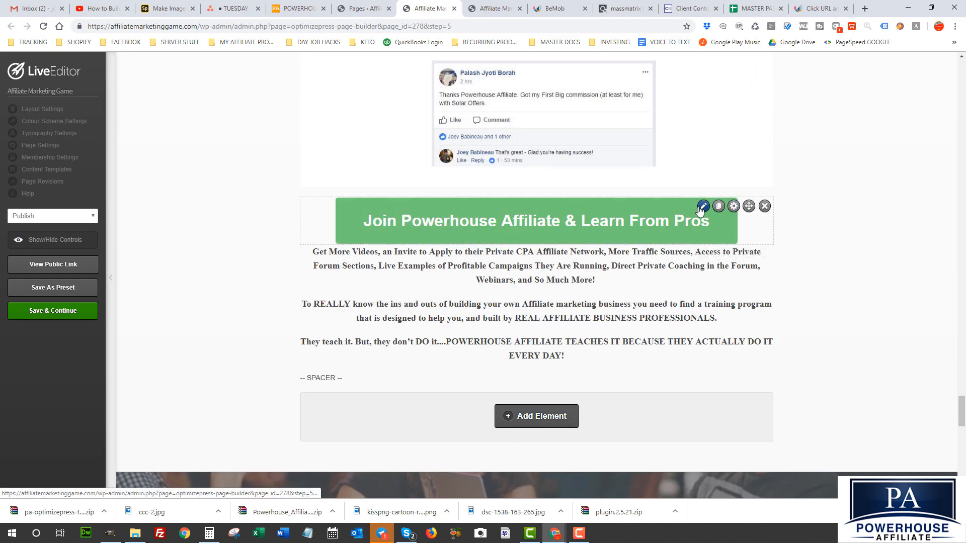
pyautogui.click(702, 207)
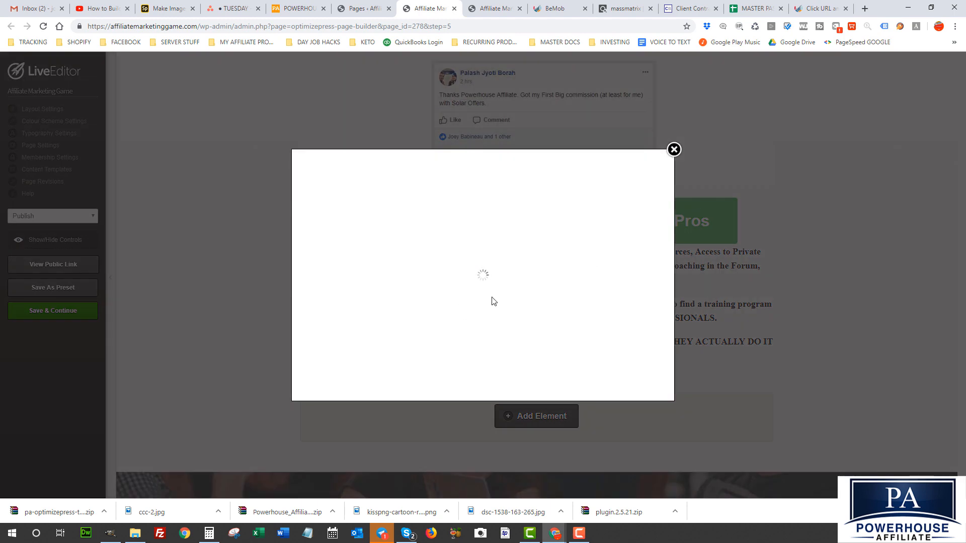
pyautogui.scroll(-3, 468, 304)
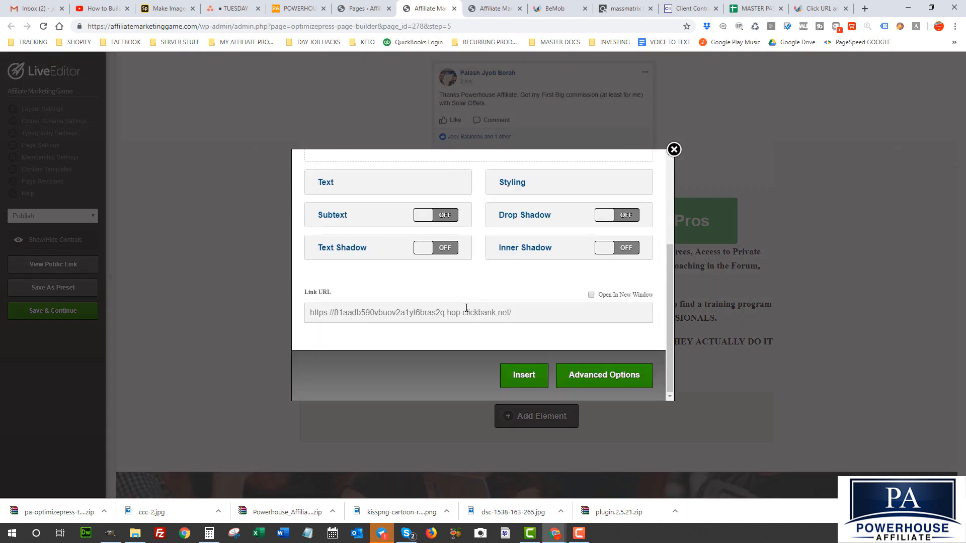
pyautogui.tripleClick(536, 311)
pyautogui.write('https://wgpne.bemobtrk.com/click')
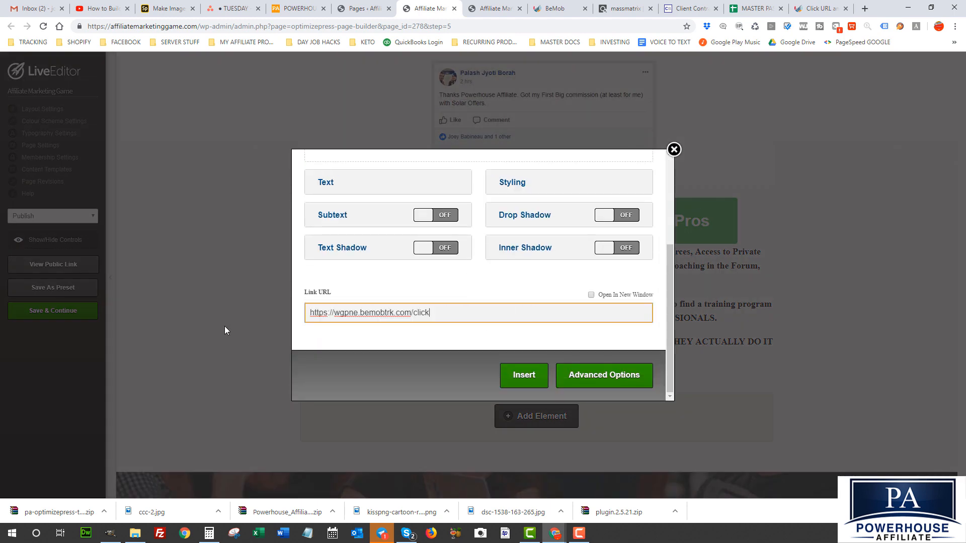
pyautogui.click(530, 389)
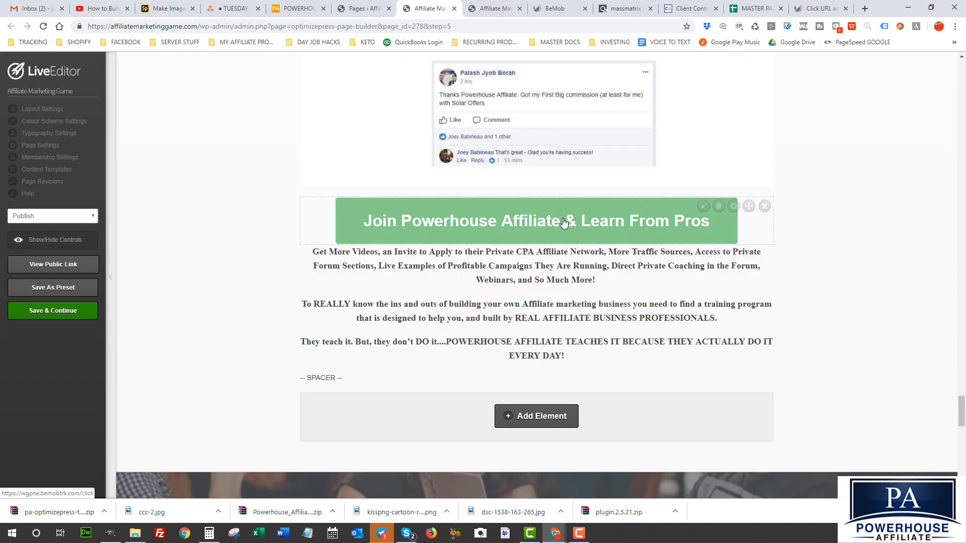
pyautogui.scroll(5, 500, 265)
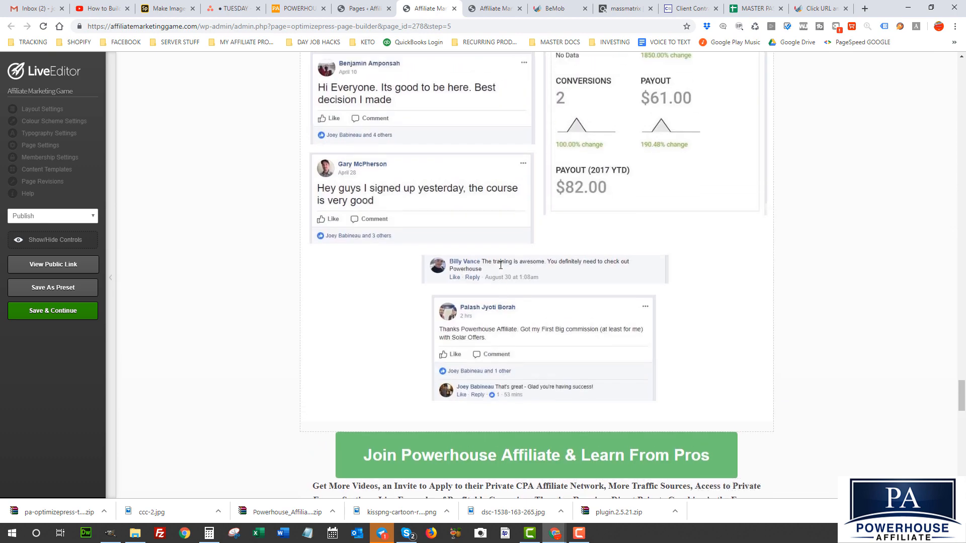
pyautogui.scroll(-4, 500, 265)
pyautogui.scroll(-13, 501, 277)
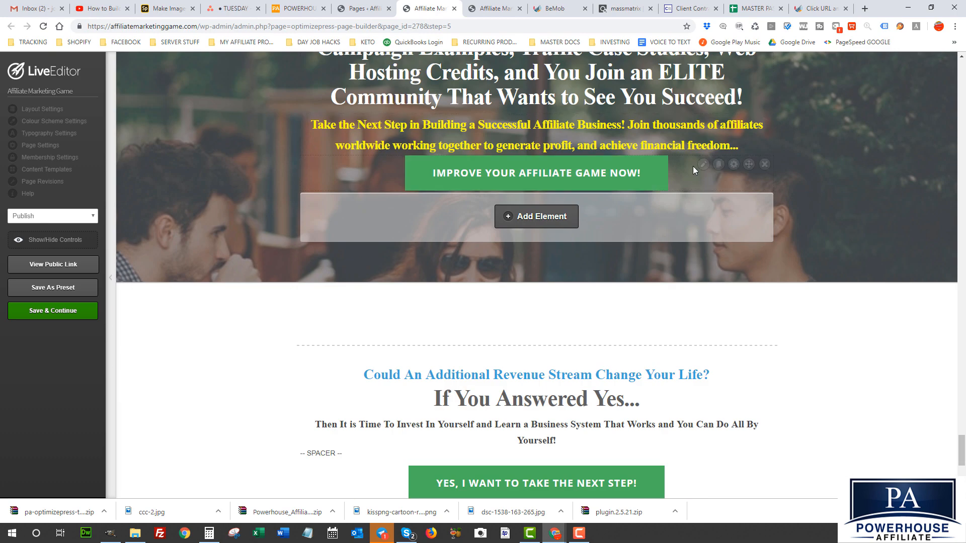
pyautogui.click(702, 164)
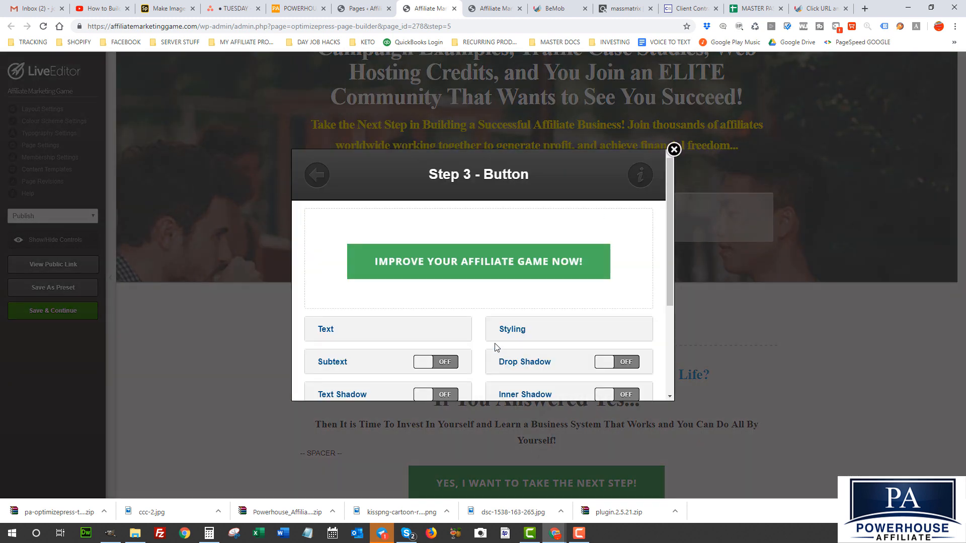
pyautogui.scroll(-4, 494, 347)
pyautogui.moveTo(541, 311); pyautogui.dragTo(236, 345)
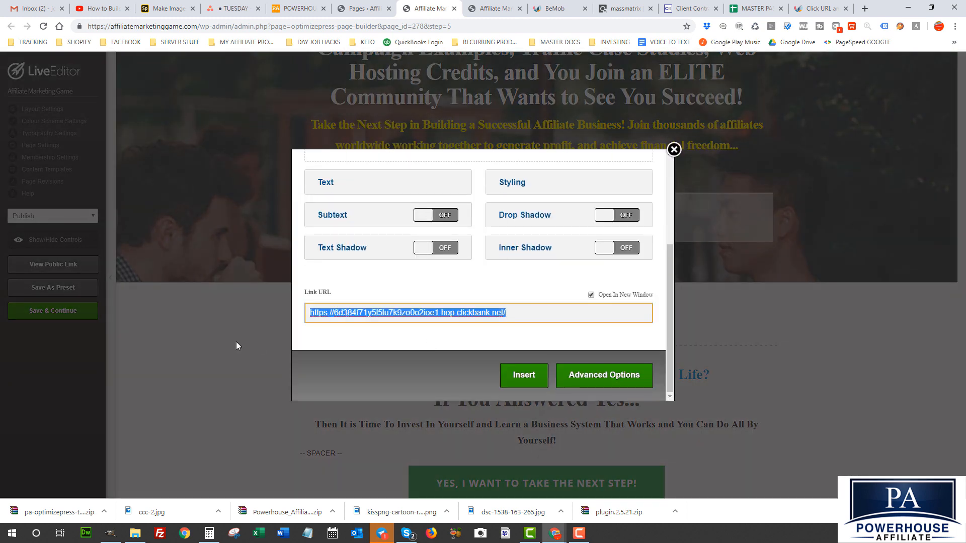
pyautogui.write('https://wgpne.bemobtrk.com/click')
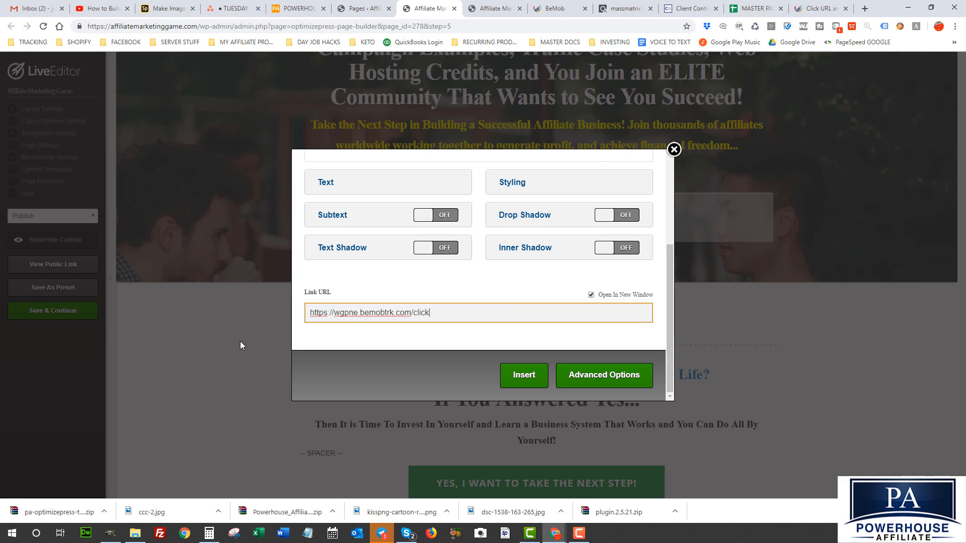
pyautogui.click(531, 375)
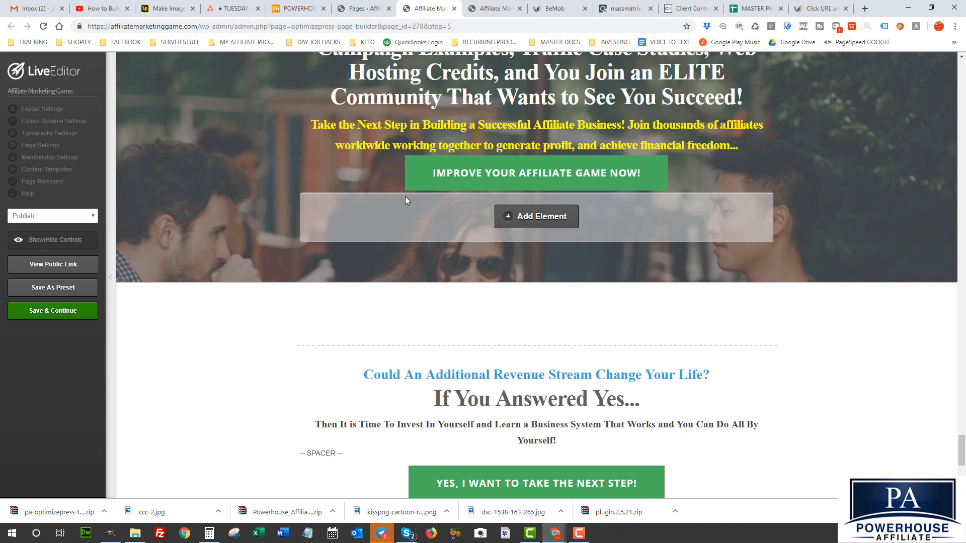
# In BeMob, start a new flow and name it "FPowerhouse Affiliate - LP Testing"
pyautogui.scroll(-3, 388, 213)
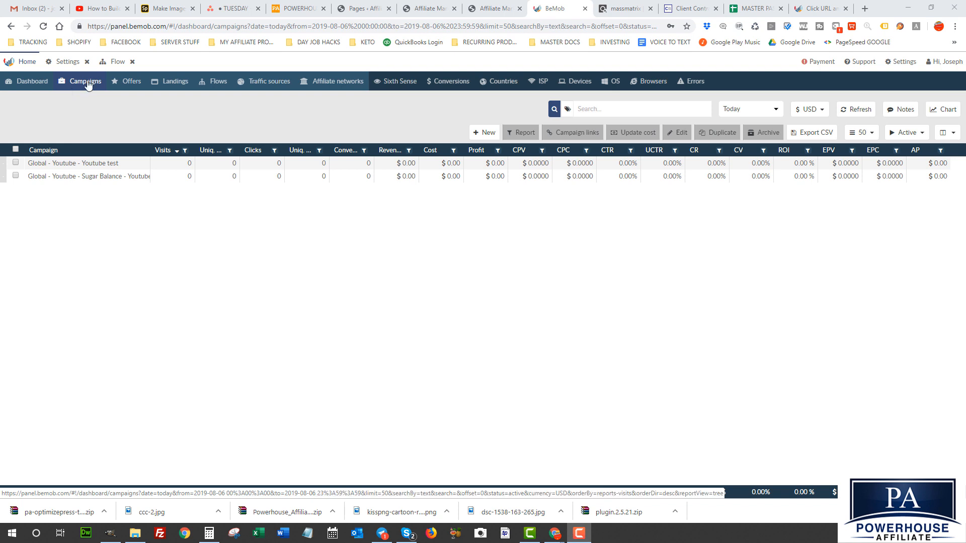
pyautogui.click(211, 82)
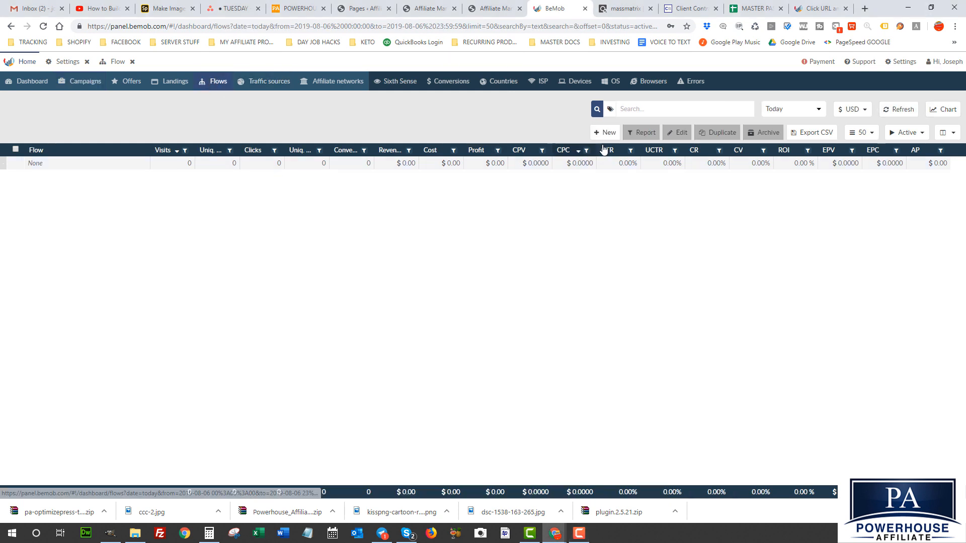
pyautogui.click(605, 135)
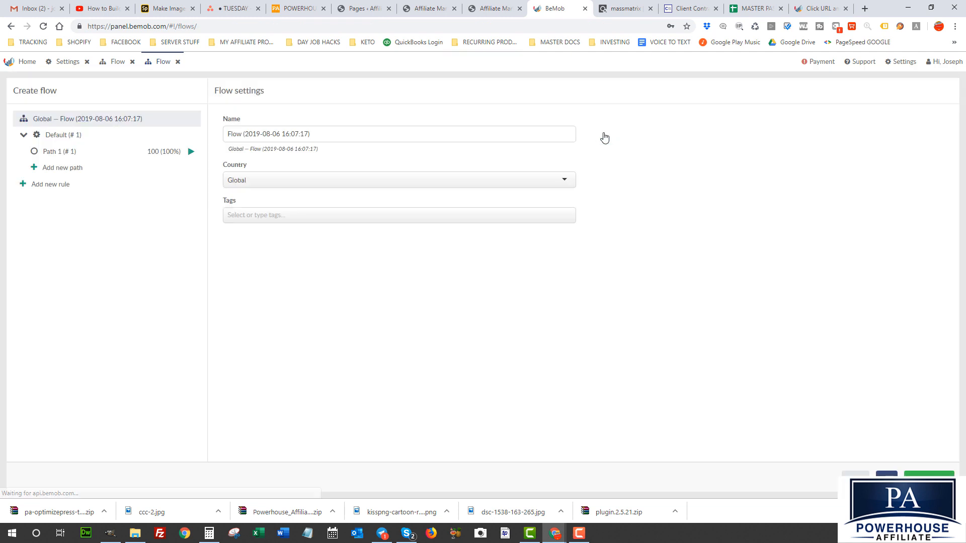
pyautogui.tripleClick(229, 134)
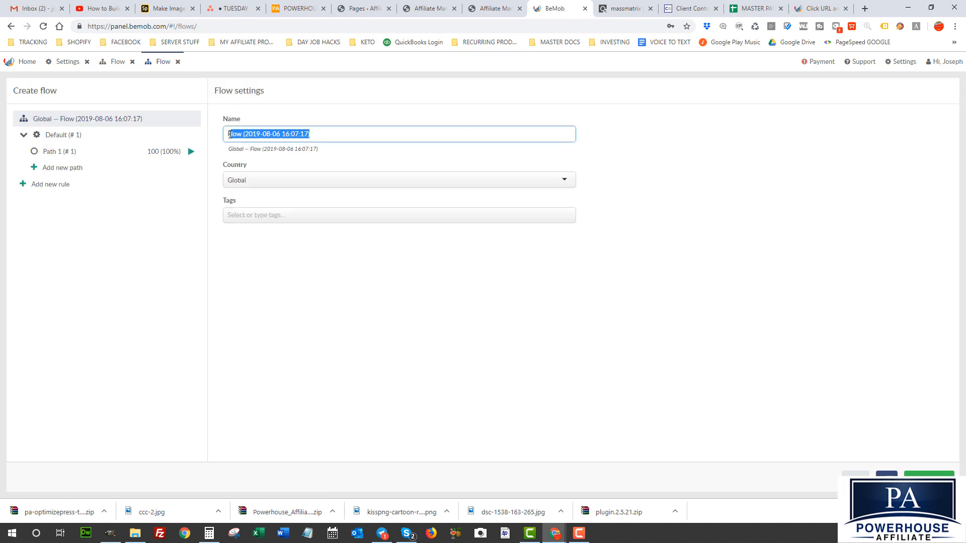
pyautogui.write('FPowerhouse Affiliate -')
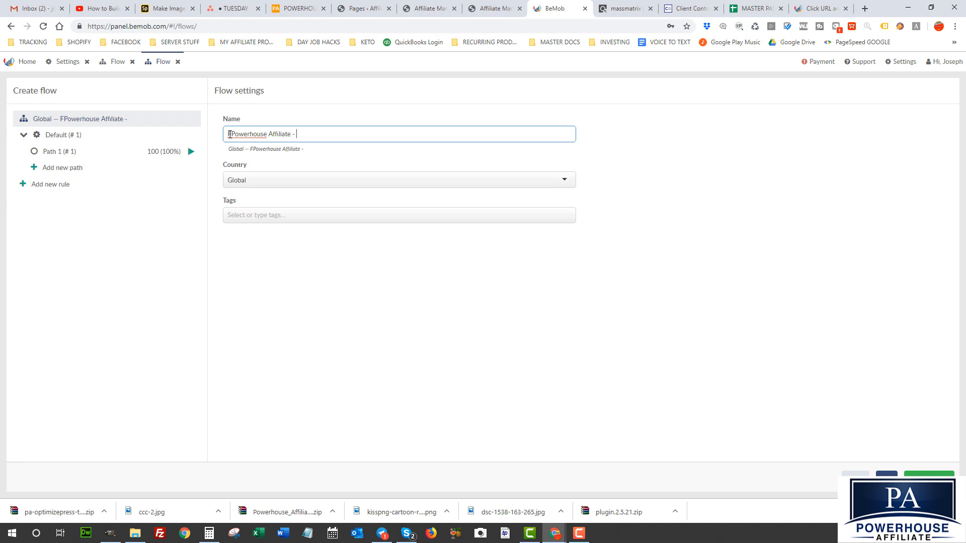
pyautogui.write(' LP Testing')
# Add the landing "Global - Affiliate Marketing Game - LP 1" to Path 1 of the flow with a weight of 50
pyautogui.click(127, 152)
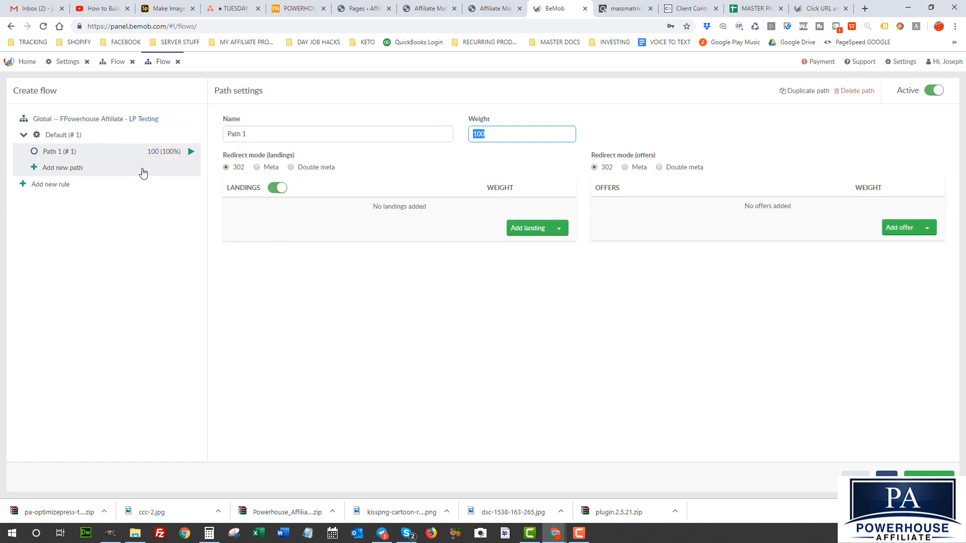
pyautogui.click(378, 155)
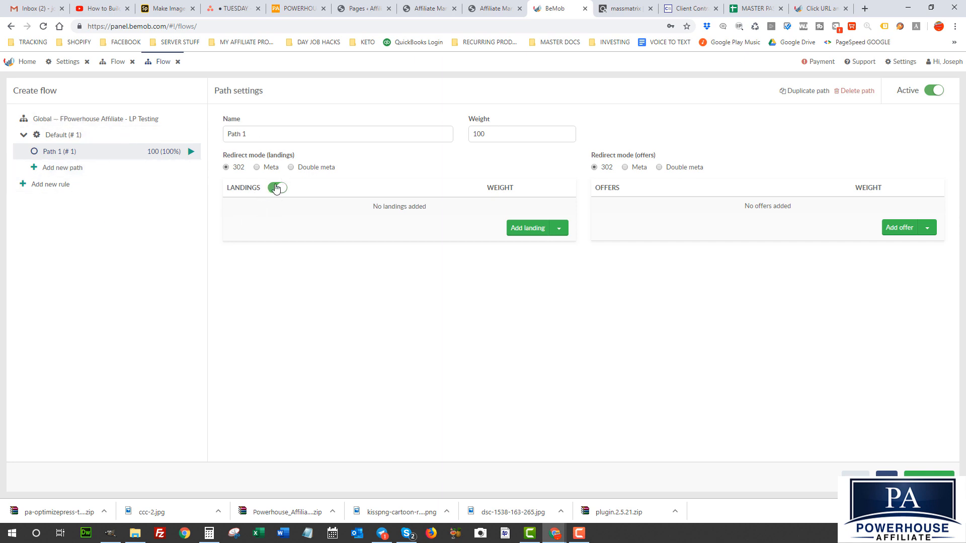
pyautogui.click(533, 229)
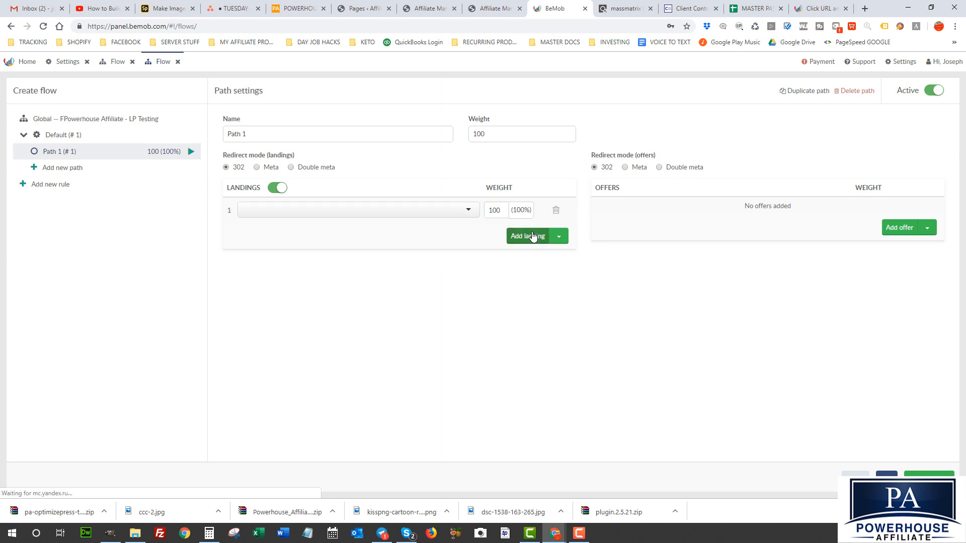
pyautogui.click(460, 210)
pyautogui.click(306, 229)
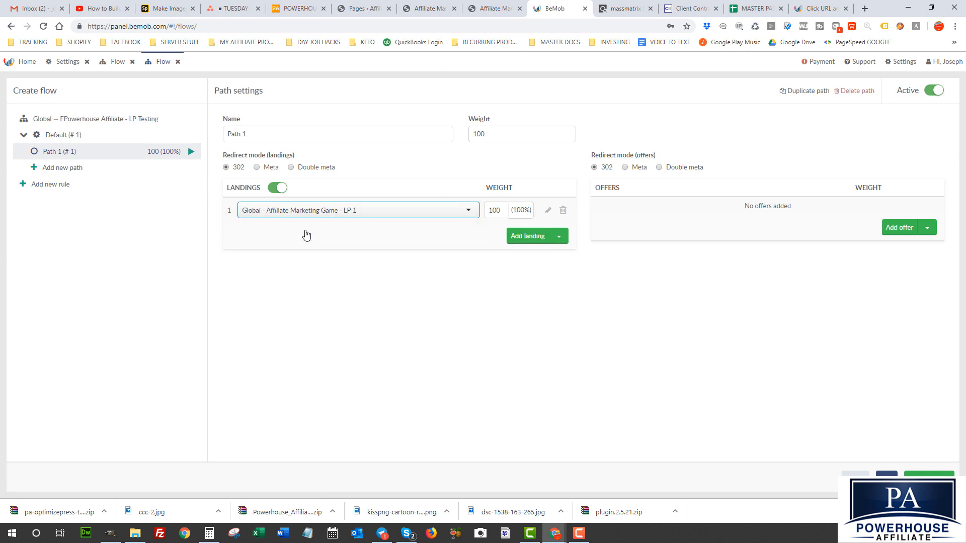
pyautogui.doubleClick(506, 212)
pyautogui.write('50')
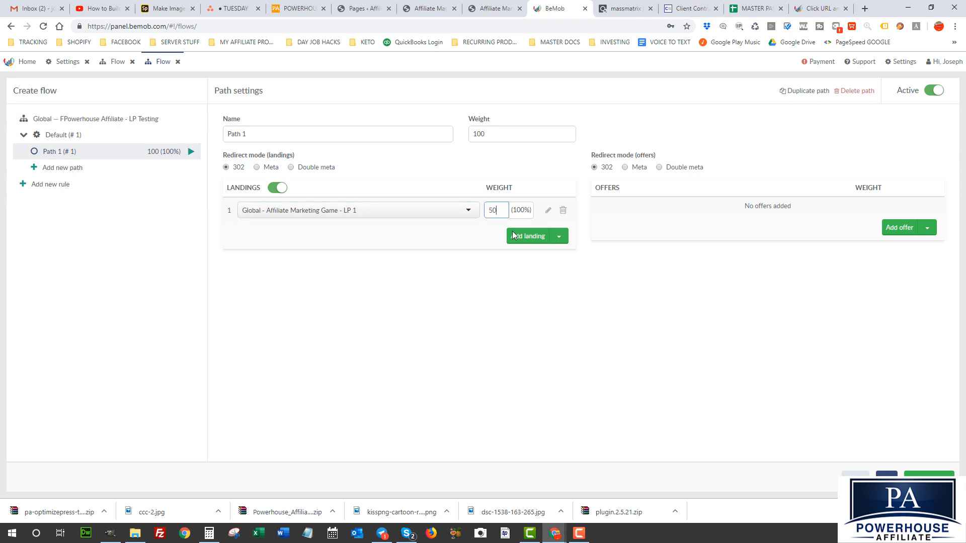
# Add "Global - Affiliate Marketing Game - LP 2" as the second landing in Path 1 with a weight of 50
pyautogui.click(528, 236)
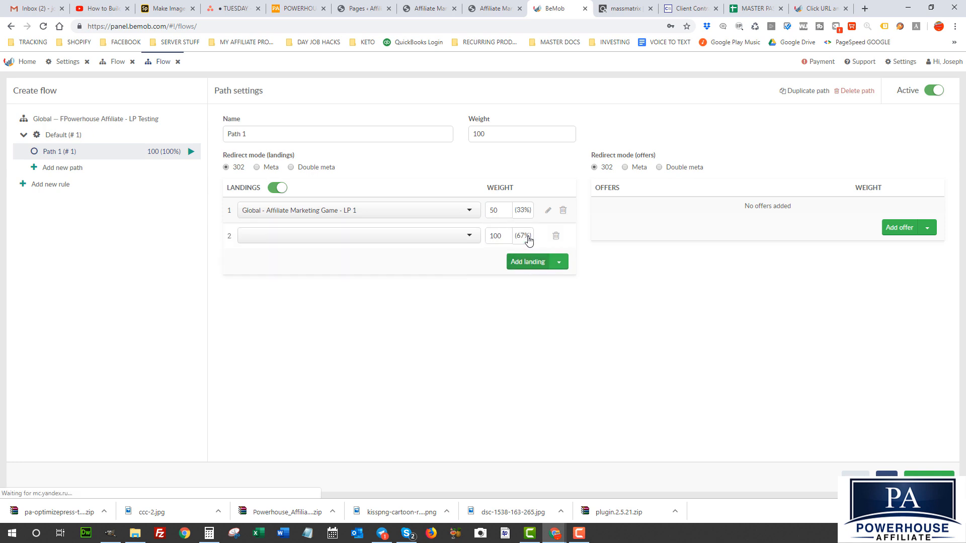
pyautogui.doubleClick(493, 237)
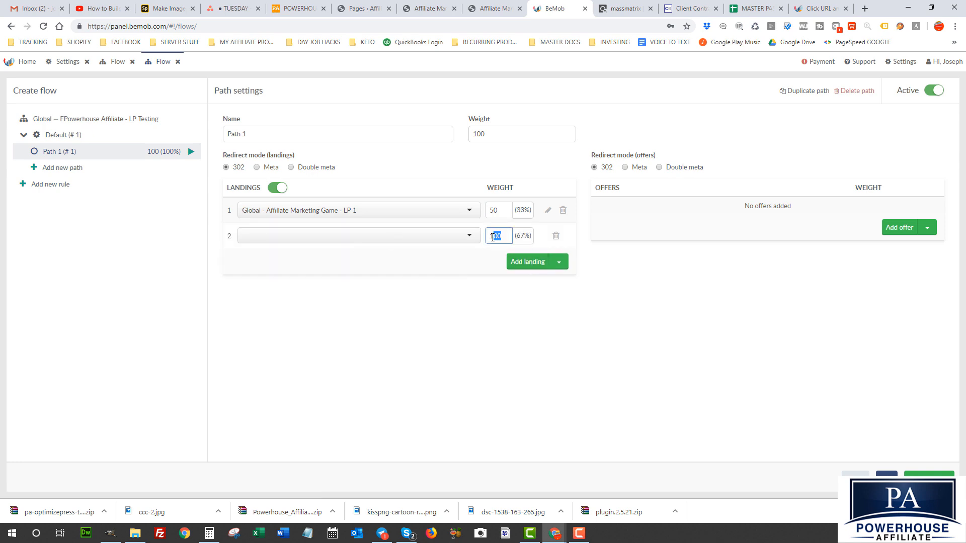
pyautogui.write('50')
pyautogui.click(462, 240)
pyautogui.click(326, 269)
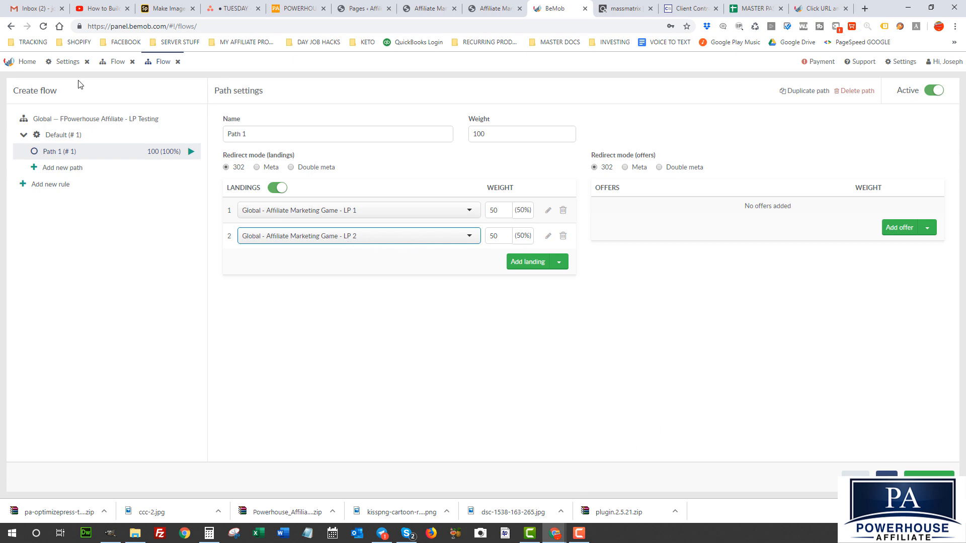
pyautogui.click(441, 339)
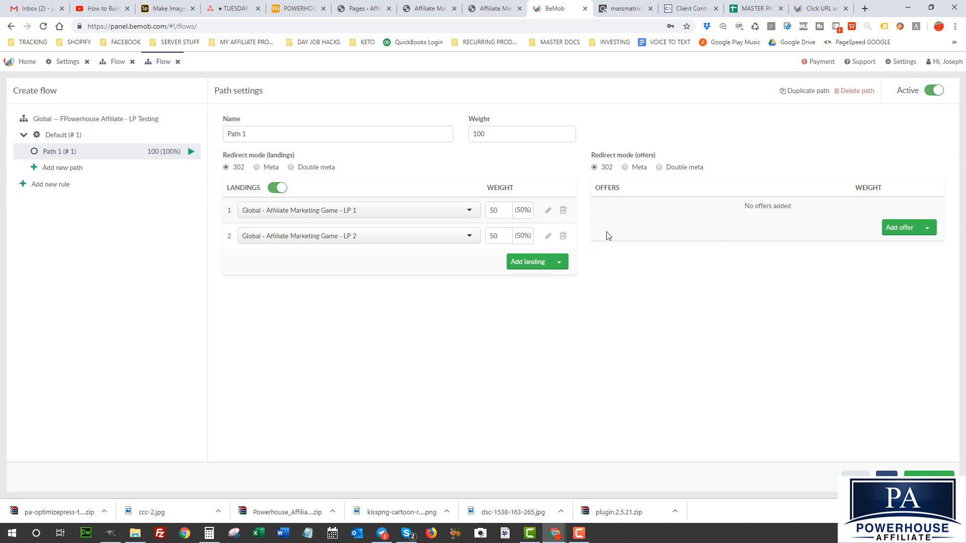
# Add the offer "Global - Powerhouse Affiliate Clickbank Offer (ClickBank)" to Path 1 and save the flow
pyautogui.click(927, 228)
pyautogui.click(894, 249)
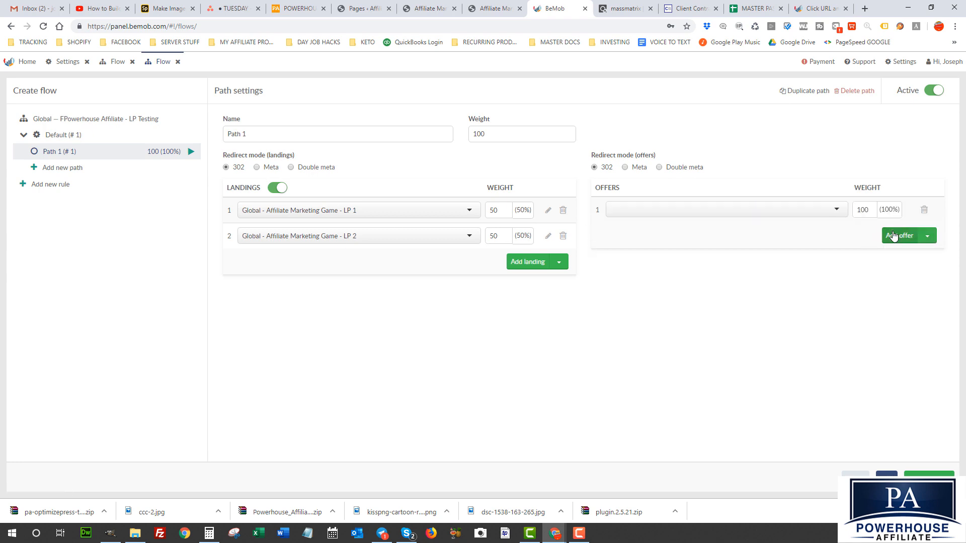
pyautogui.click(664, 210)
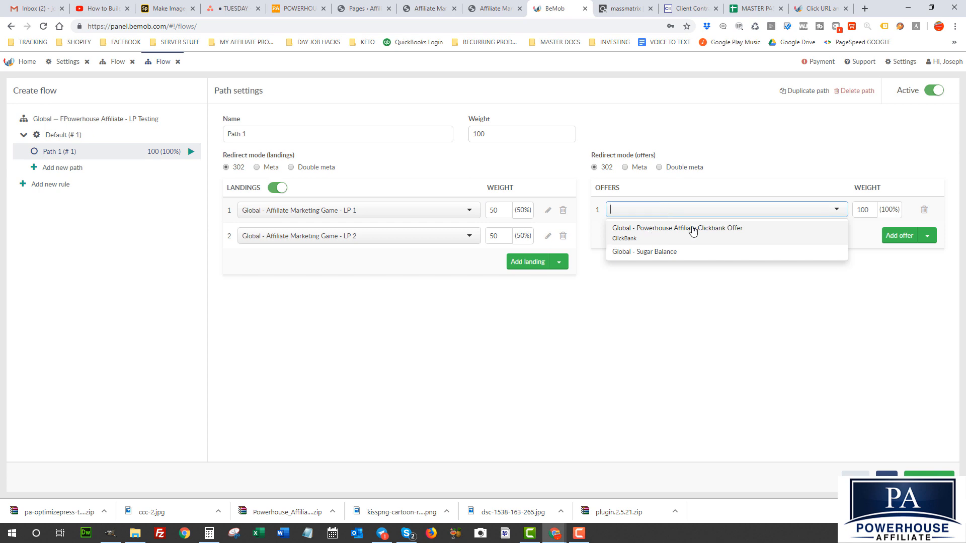
pyautogui.click(674, 232)
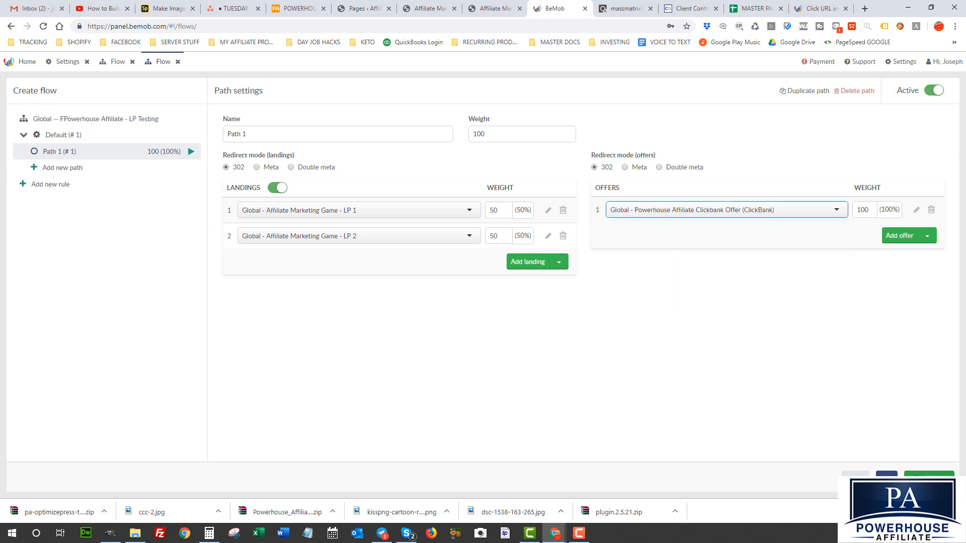
pyautogui.click(921, 474)
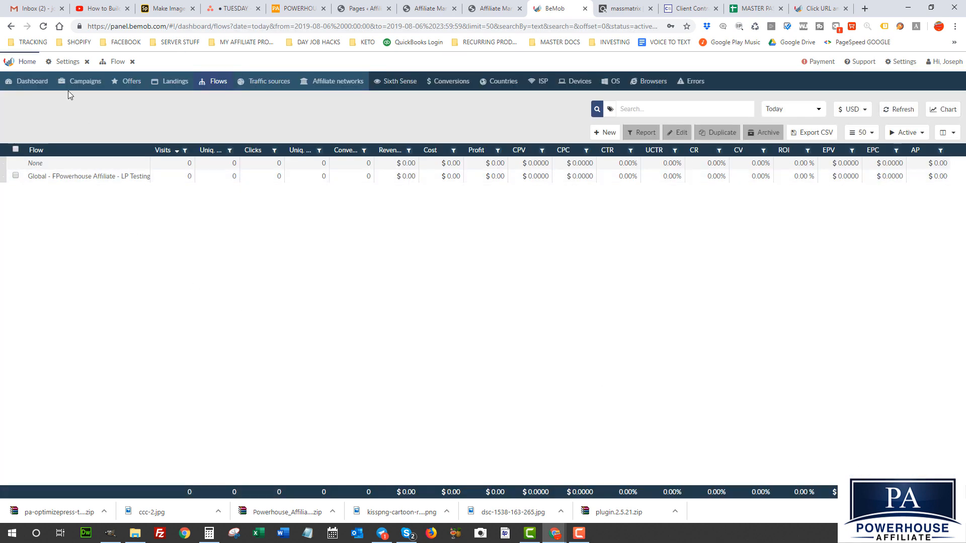
# Create a blank traffic source named "Bing Ads" without a postback URL and save it
pyautogui.click(265, 86)
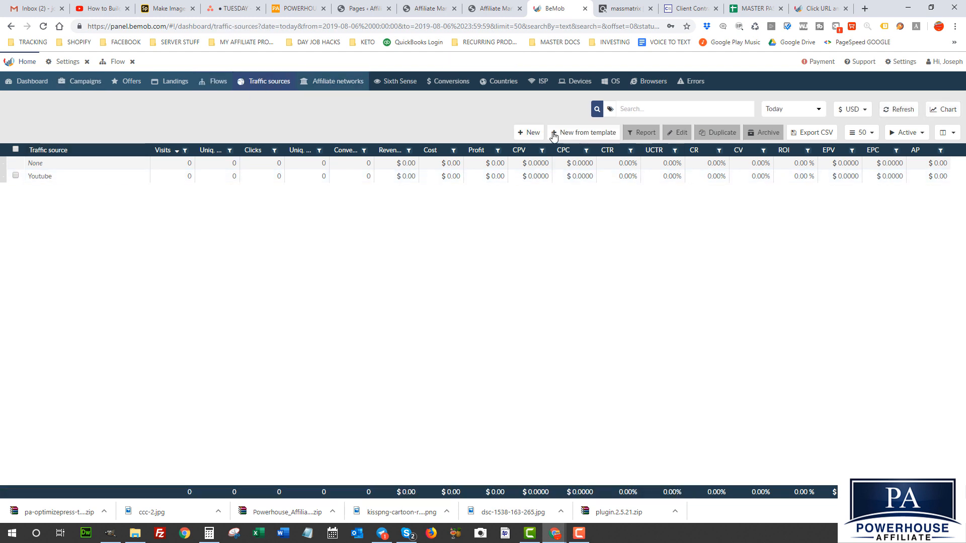
pyautogui.click(526, 133)
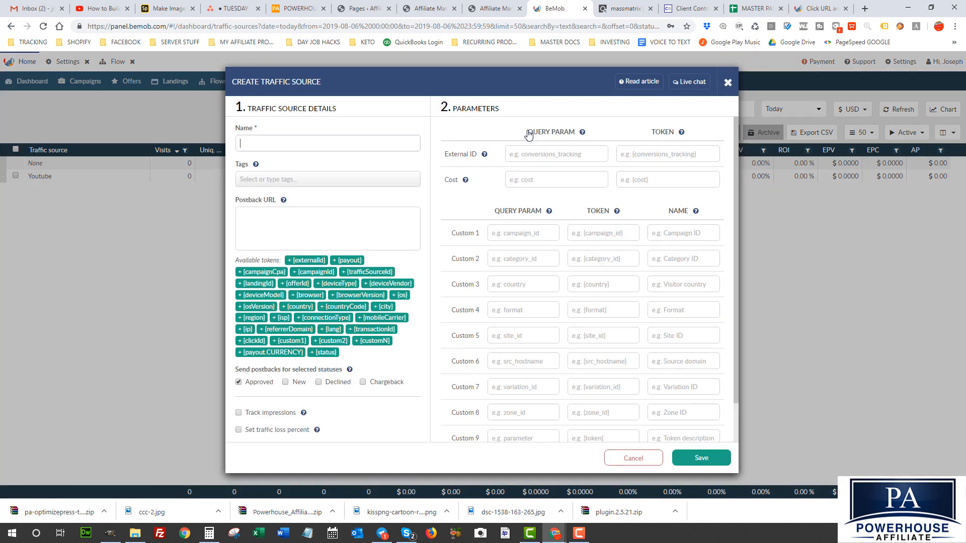
pyautogui.click(271, 145)
pyautogui.write('ing')
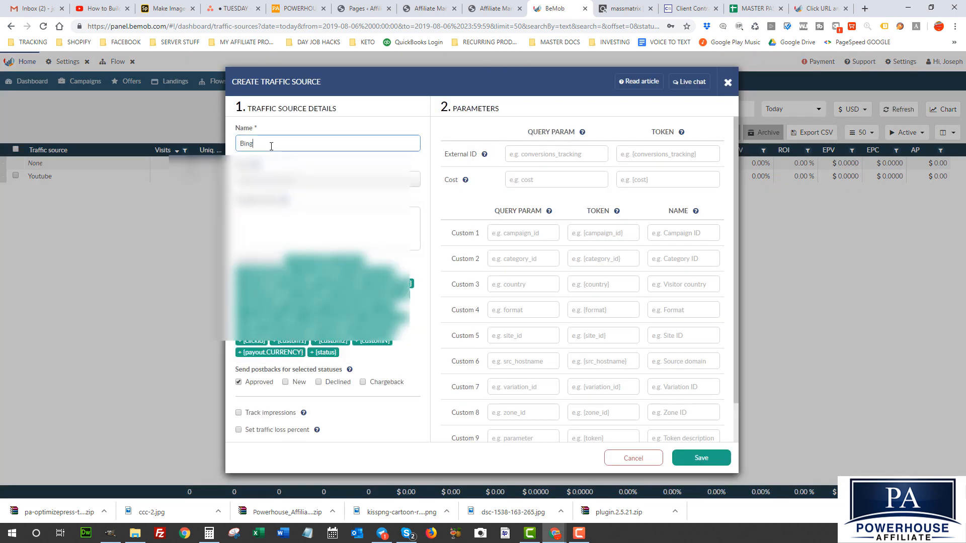
pyautogui.write(' Ads')
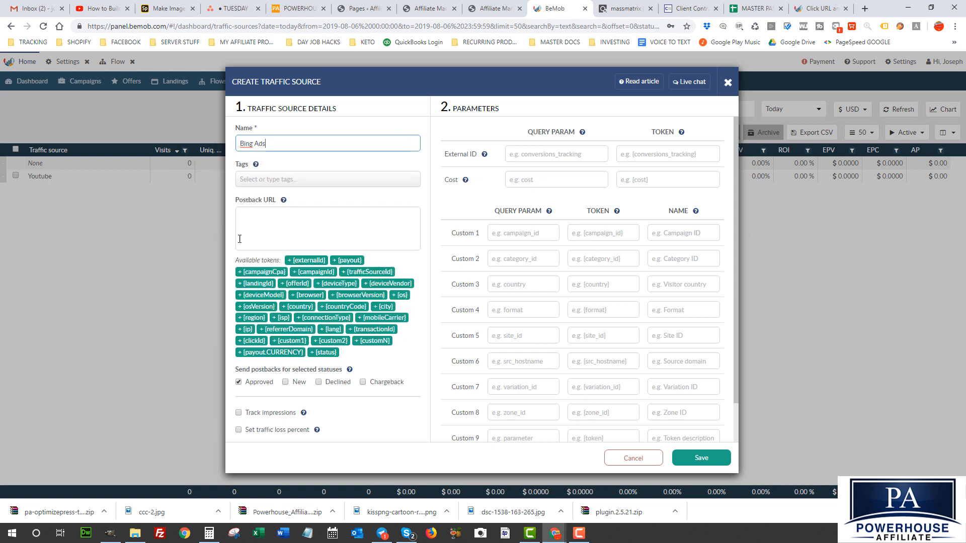
pyautogui.click(258, 223)
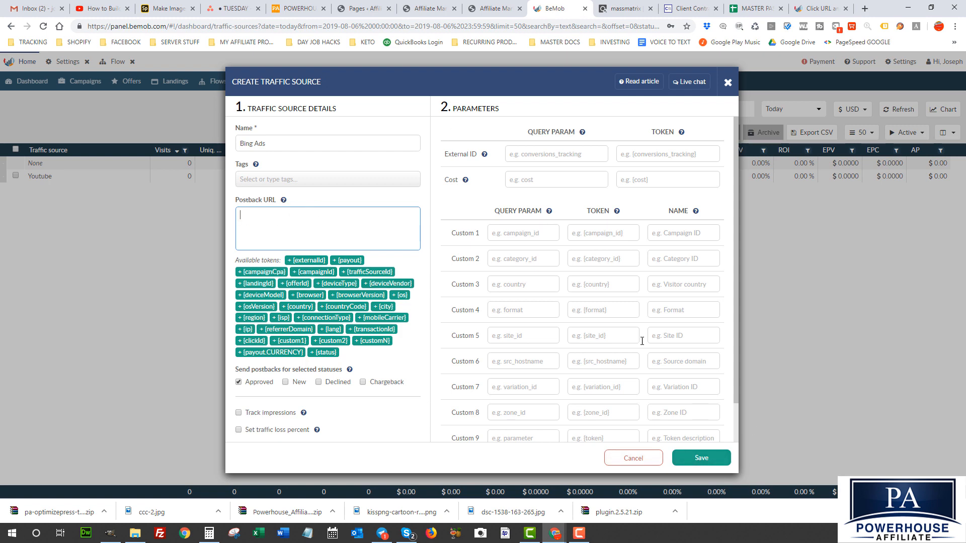
pyautogui.click(690, 460)
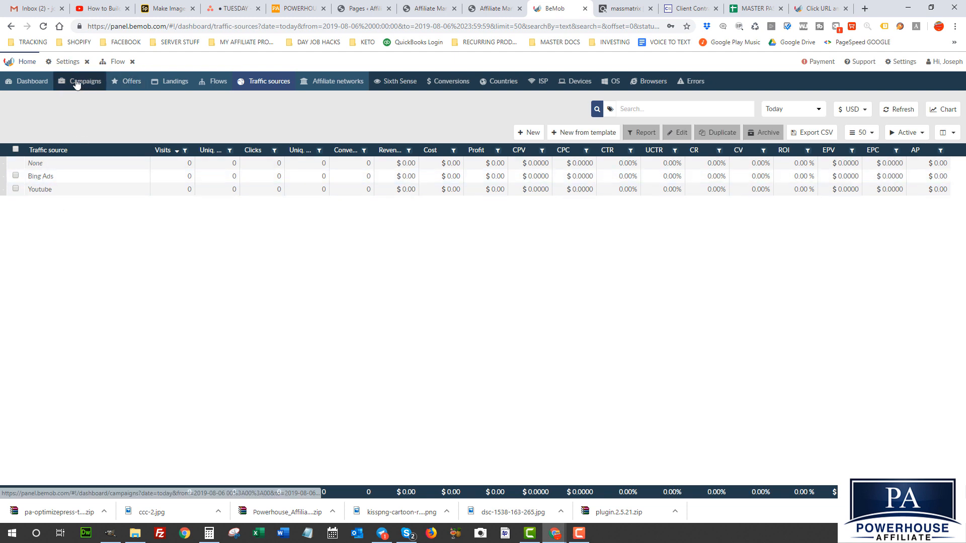
# Start a new campaign named "Powerhouse Affiliate - Bing" with Bing Ads as its traffic source
pyautogui.click(79, 82)
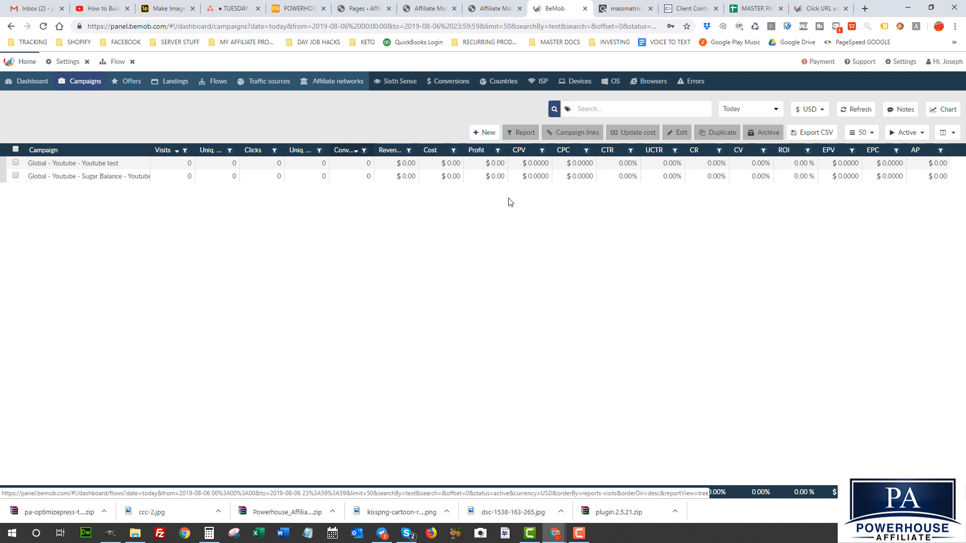
pyautogui.click(478, 134)
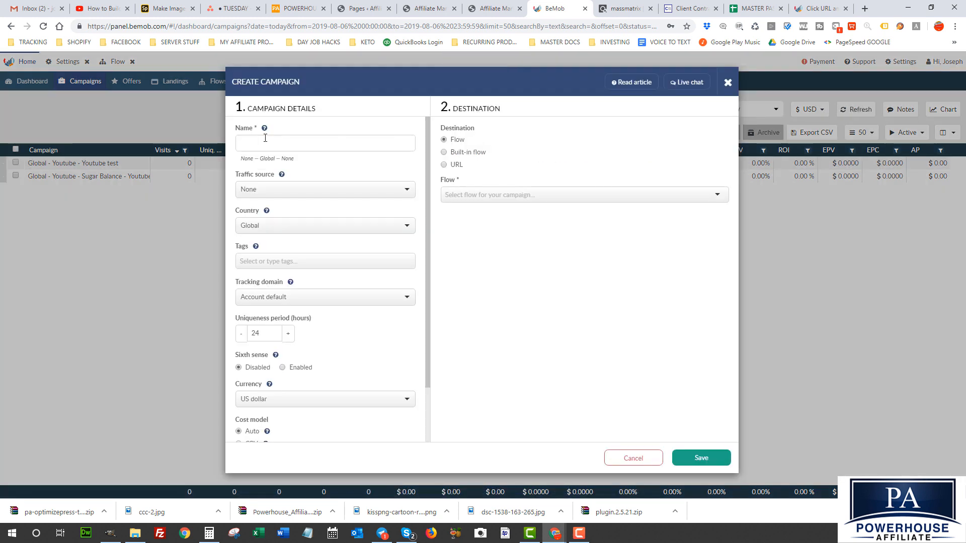
pyautogui.click(262, 143)
pyautogui.write('Powerhouse')
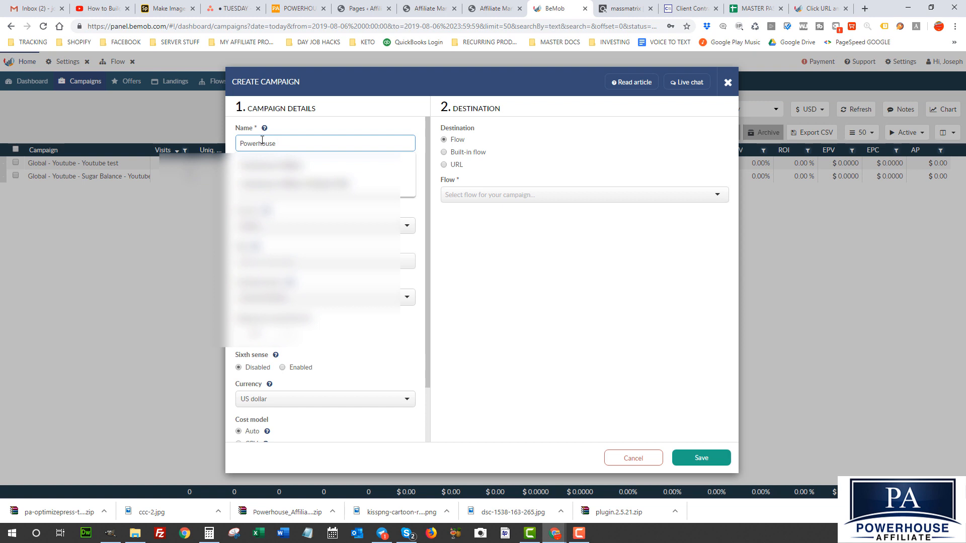
pyautogui.write(' Affiliate - B')
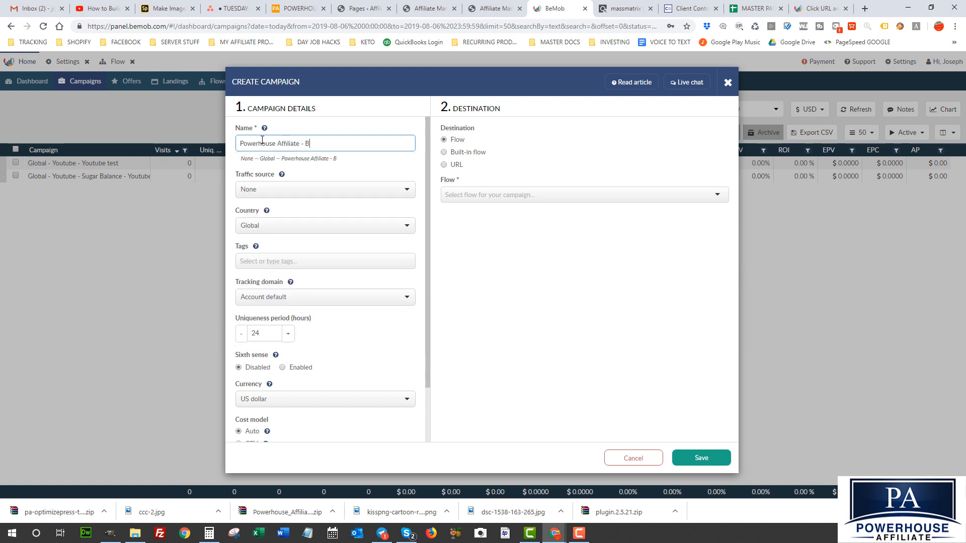
pyautogui.write('ing')
pyautogui.click(275, 190)
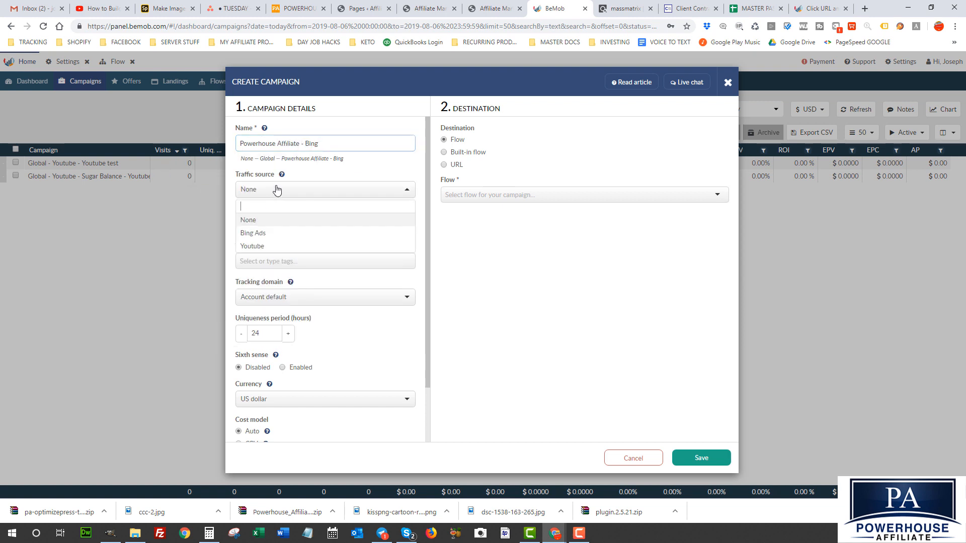
pyautogui.click(251, 234)
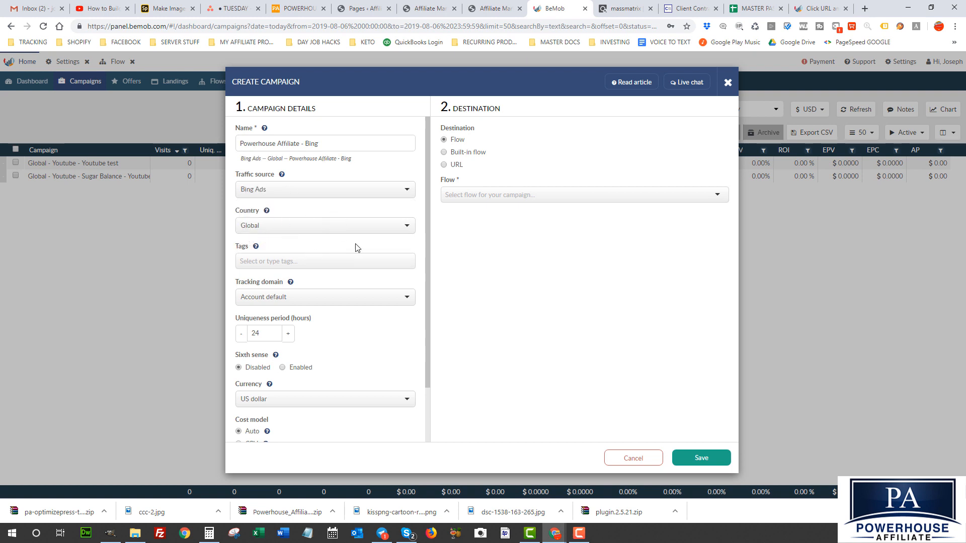
# Assign the flow "Global - FPowerhouse Affiliate - LP Testing" to the campaign, save it and copy its campaign URL
pyautogui.scroll(-3, 351, 382)
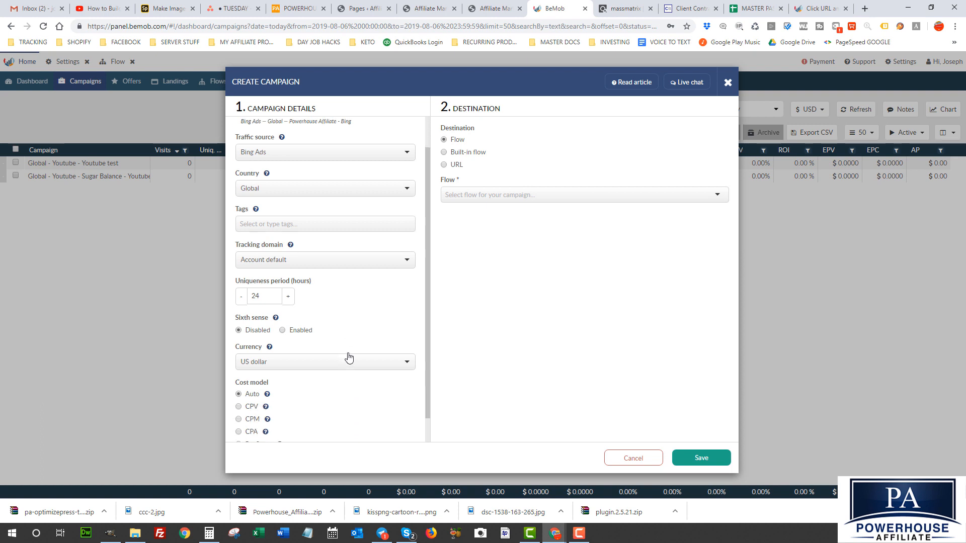
pyautogui.click(470, 200)
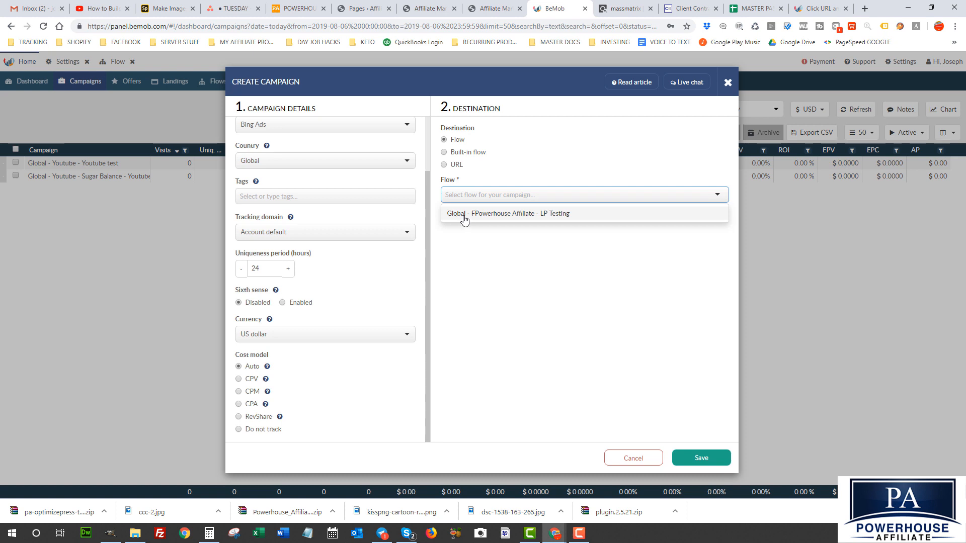
pyautogui.click(546, 214)
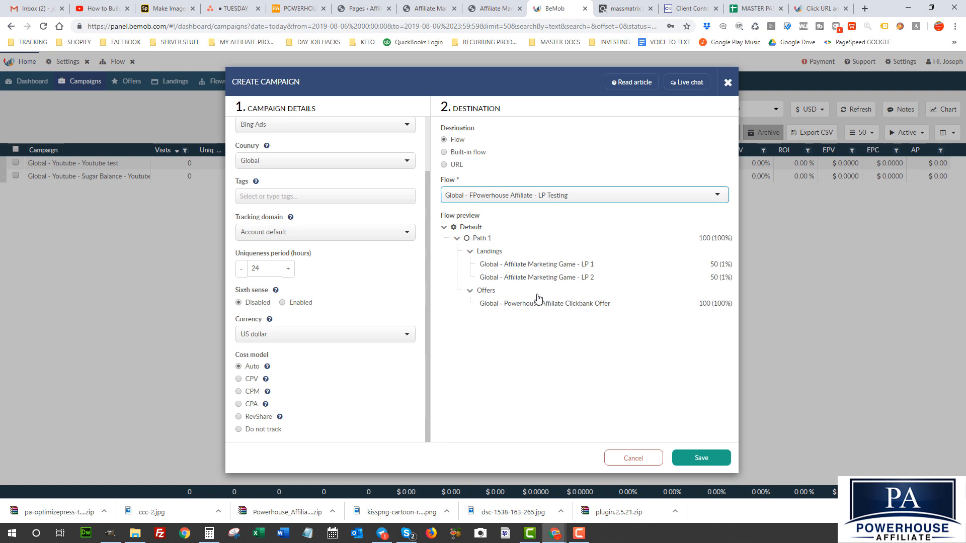
pyautogui.click(697, 458)
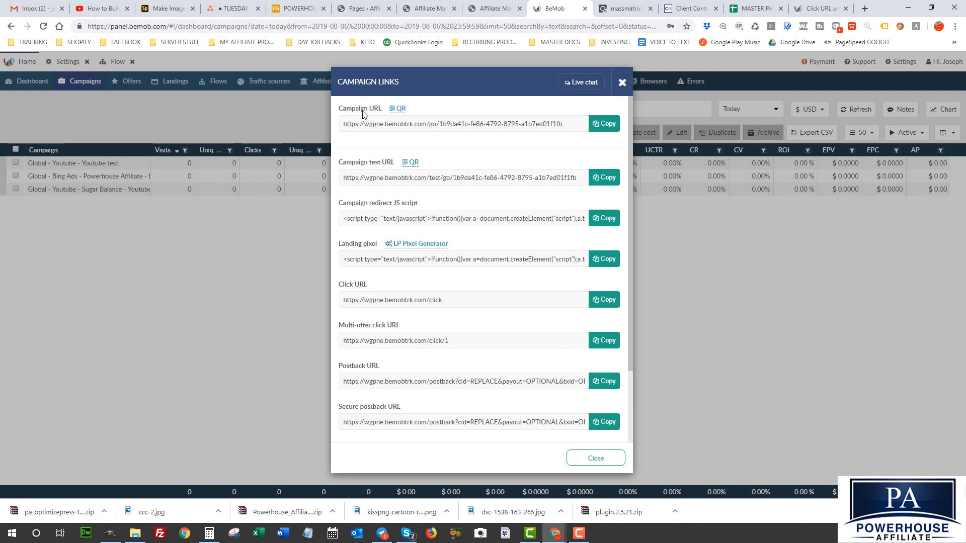
pyautogui.click(598, 129)
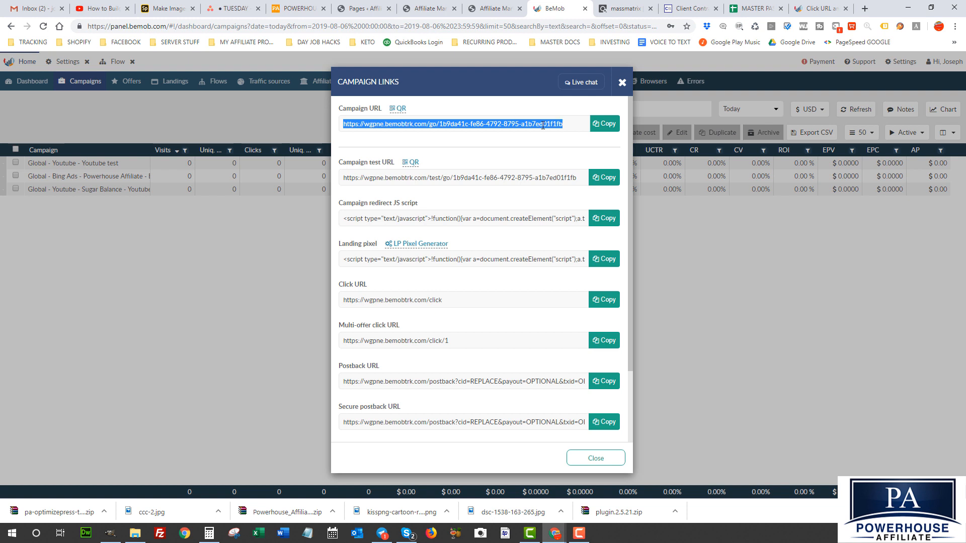
# Edit the Bing Ads traffic source, setting Custom 1 to query param "keyword", token "{keyword}" and name "keyword"
pyautogui.click(605, 124)
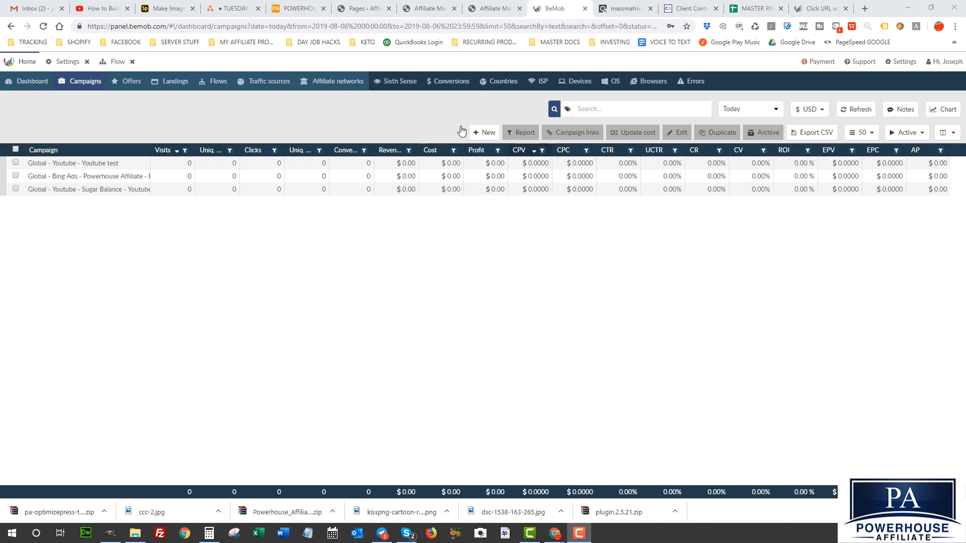
pyautogui.click(271, 82)
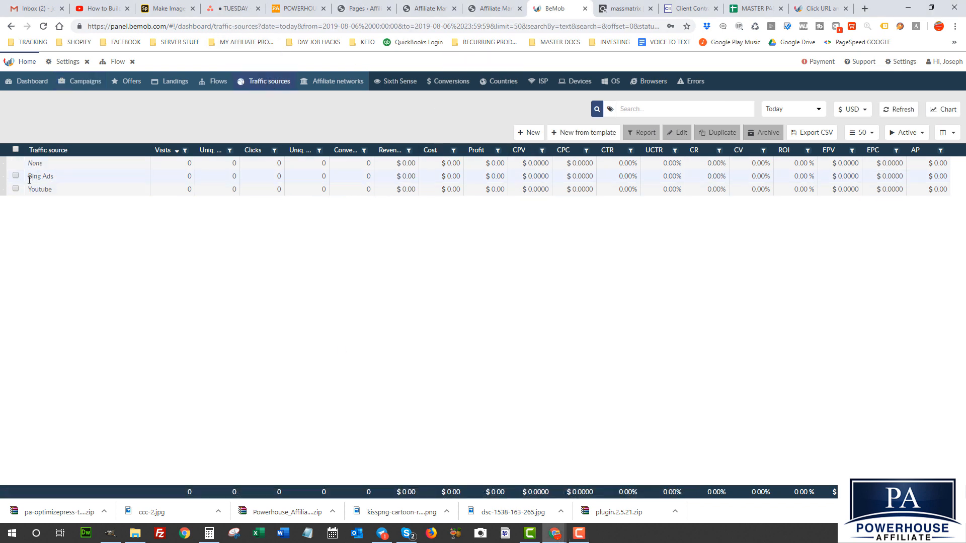
pyautogui.click(29, 177)
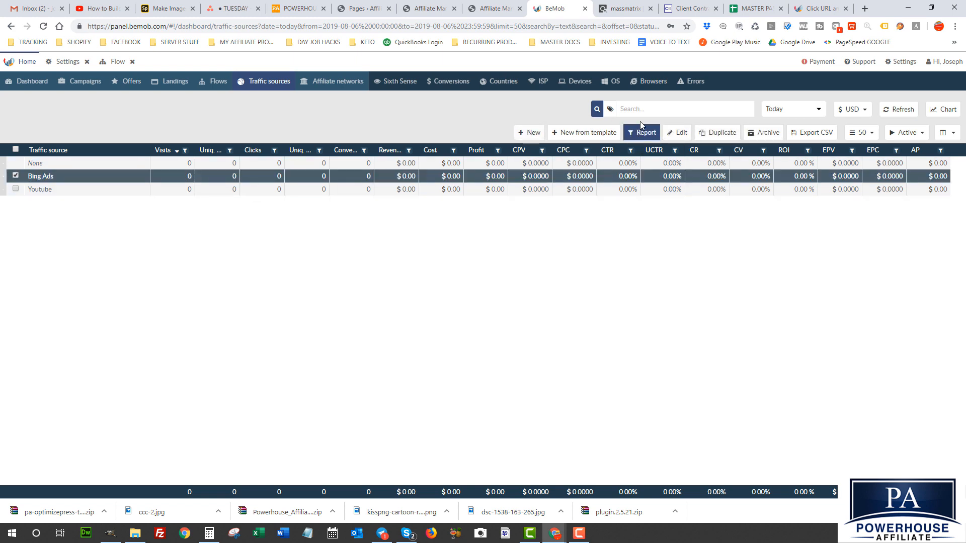
pyautogui.click(680, 132)
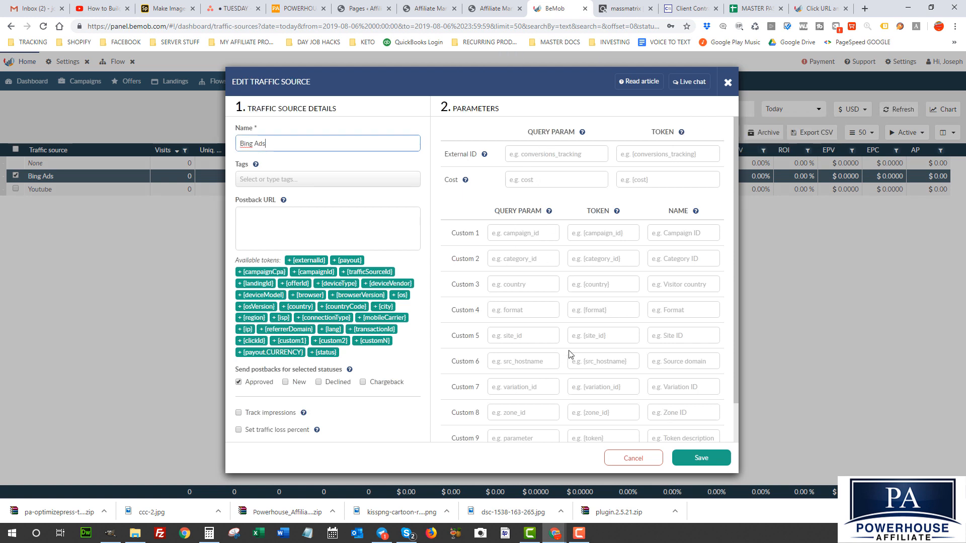
pyautogui.click(503, 234)
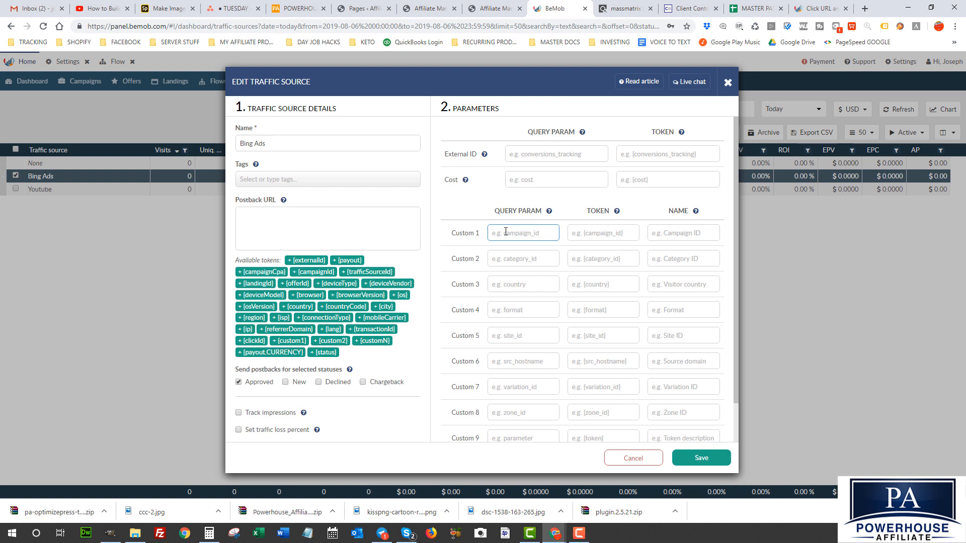
pyautogui.write('keyword')
pyautogui.click(579, 235)
pyautogui.write('{')
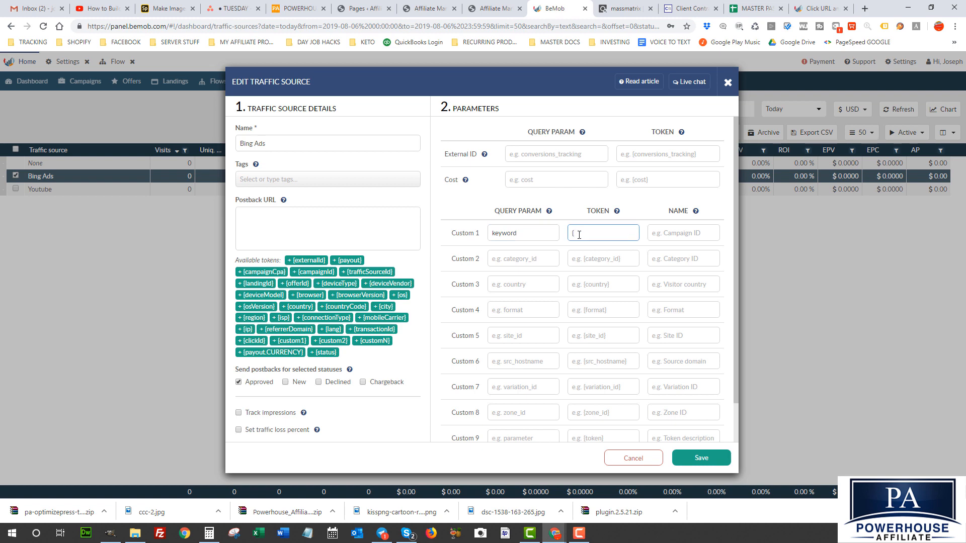
pyautogui.write('keyword}')
pyautogui.click(659, 232)
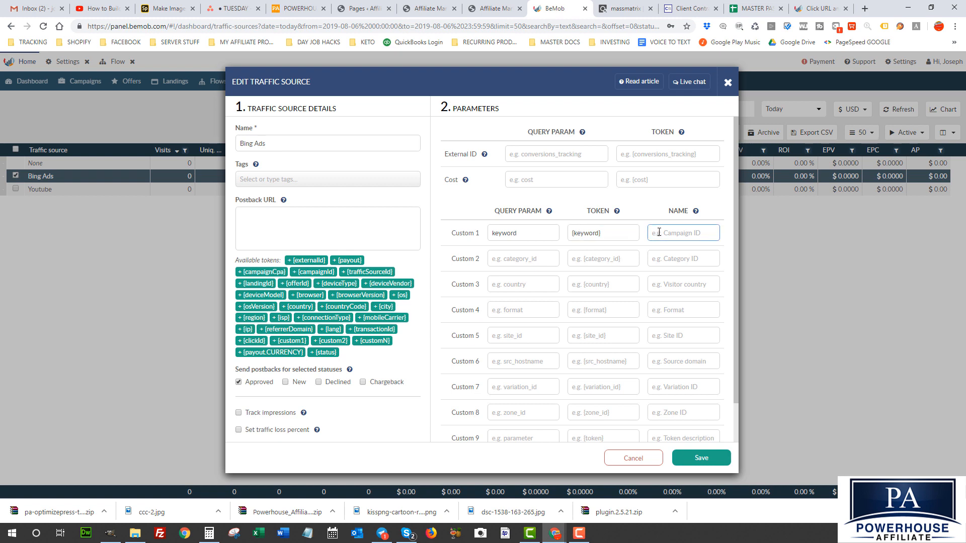
pyautogui.write('keyword')
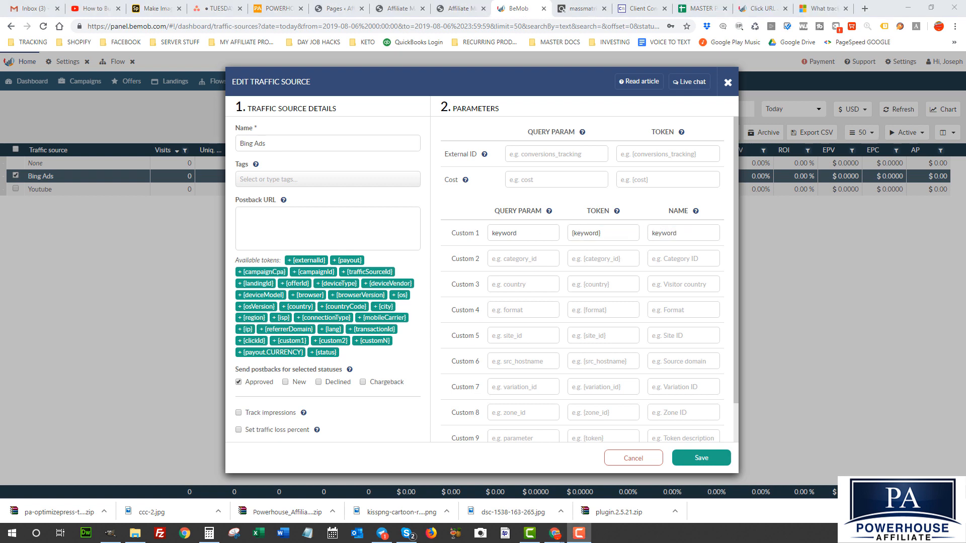
# Set Custom 2 to query param "adid", token "{Adid}" and name "adid", and save the traffic source
pyautogui.click(513, 259)
pyautogui.write('a')
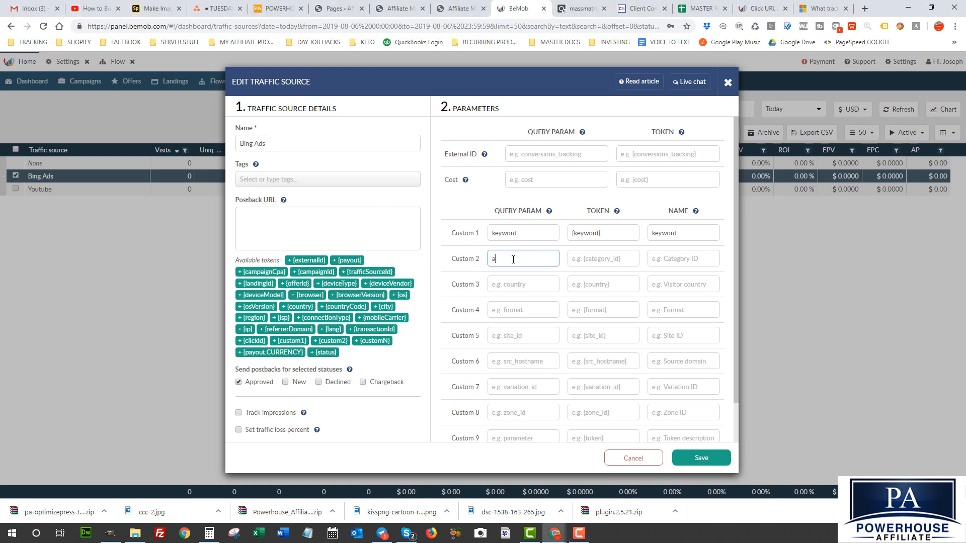
pyautogui.write('did')
pyautogui.click(595, 260)
pyautogui.write('{Adid')
pyautogui.click(654, 257)
pyautogui.write('adid')
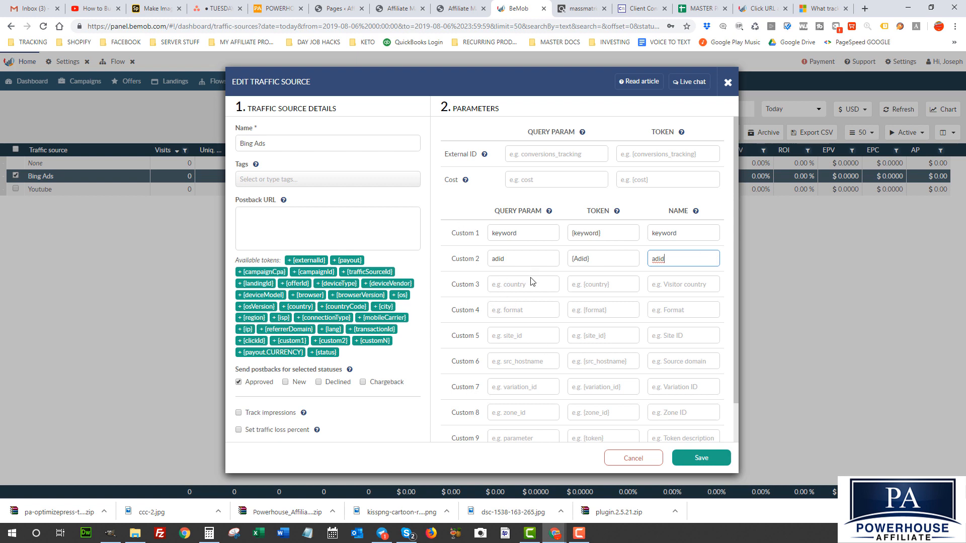
pyautogui.click(701, 460)
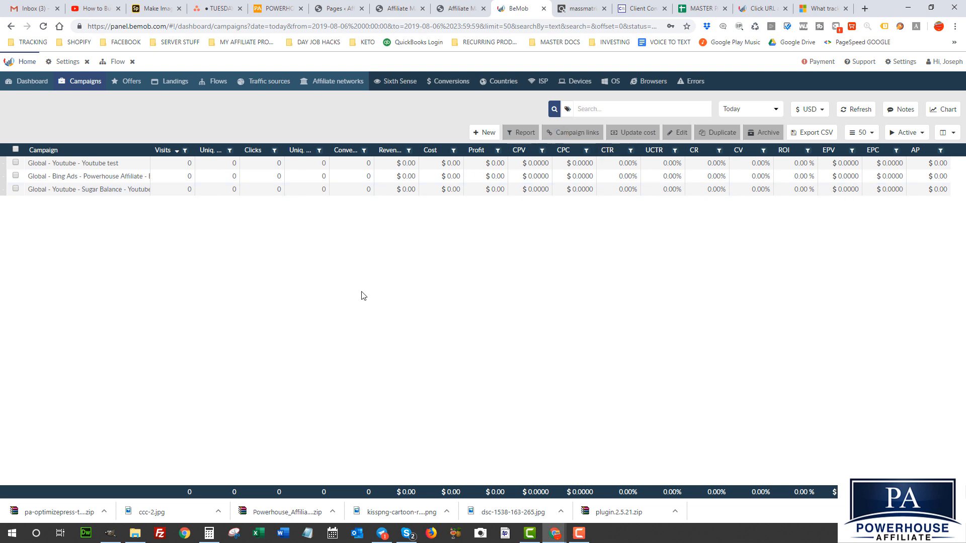
# Open the links of the "Global - Bing Ads - Powerhouse Affiliate" campaign and copy its full campaign URL with the keyword and adid parameters
pyautogui.click(36, 176)
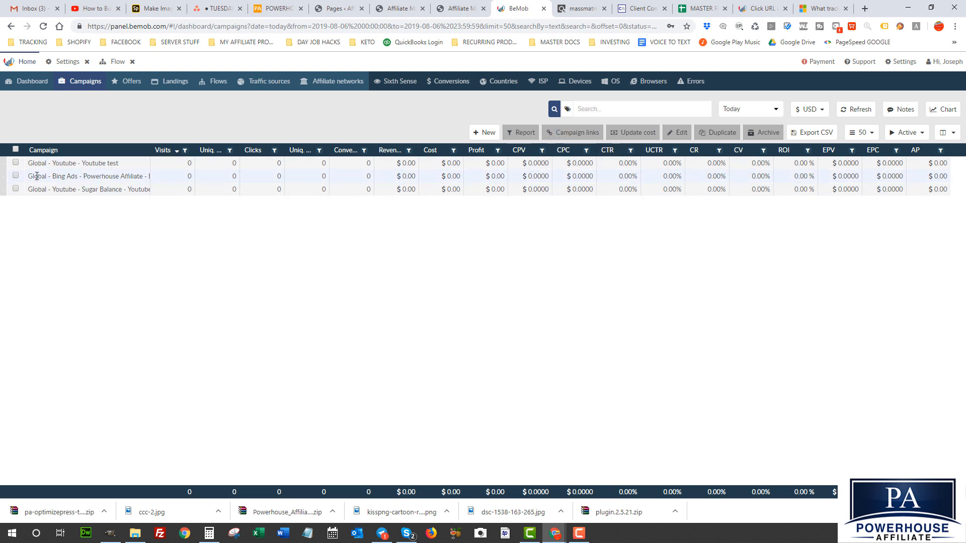
pyautogui.click(566, 134)
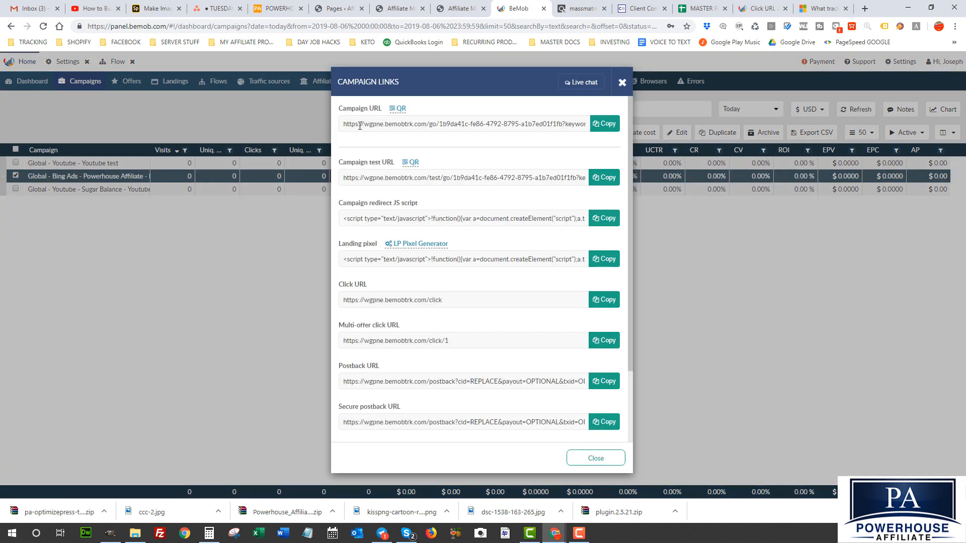
pyautogui.moveTo(360, 125); pyautogui.dragTo(599, 126)
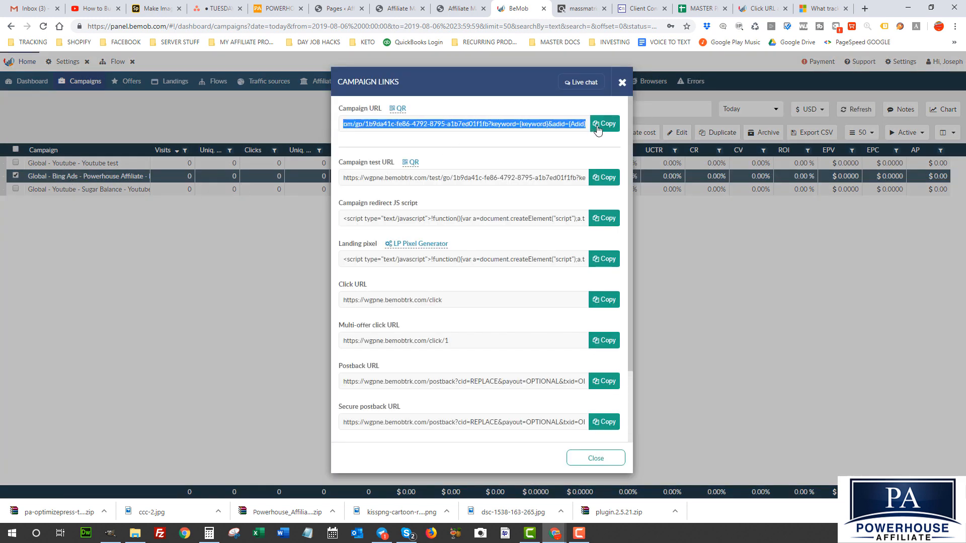
pyautogui.click(492, 125)
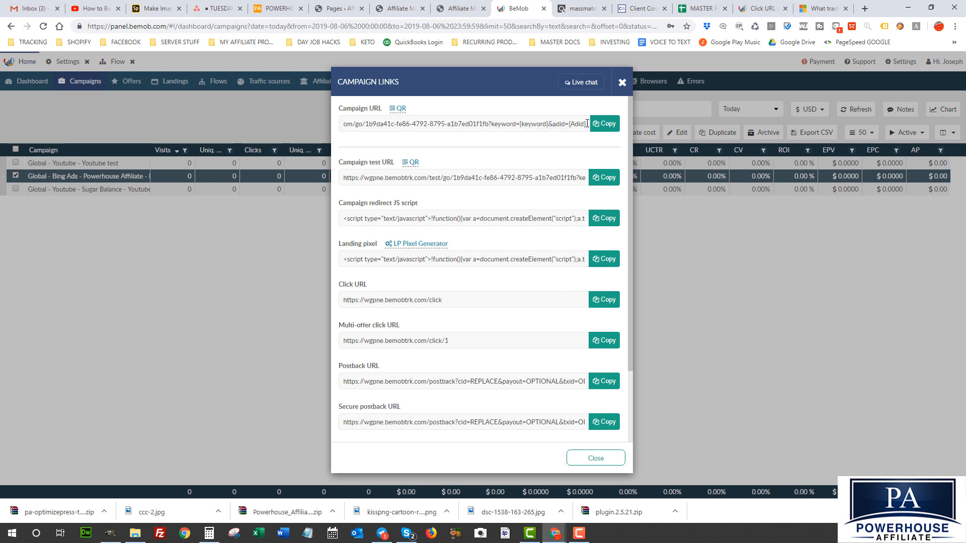
pyautogui.moveTo(587, 123); pyautogui.dragTo(324, 128)
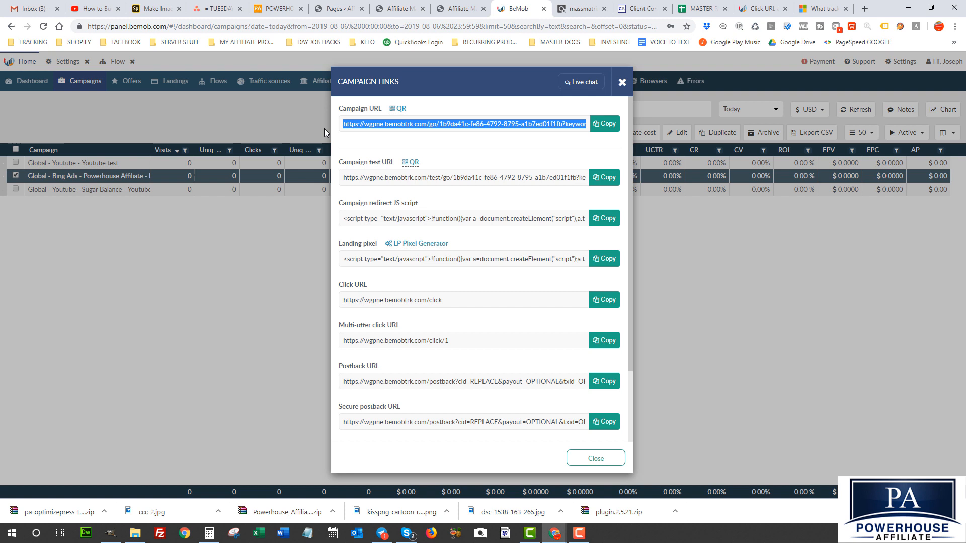
pyautogui.rightClick(363, 123)
pyautogui.click(387, 128)
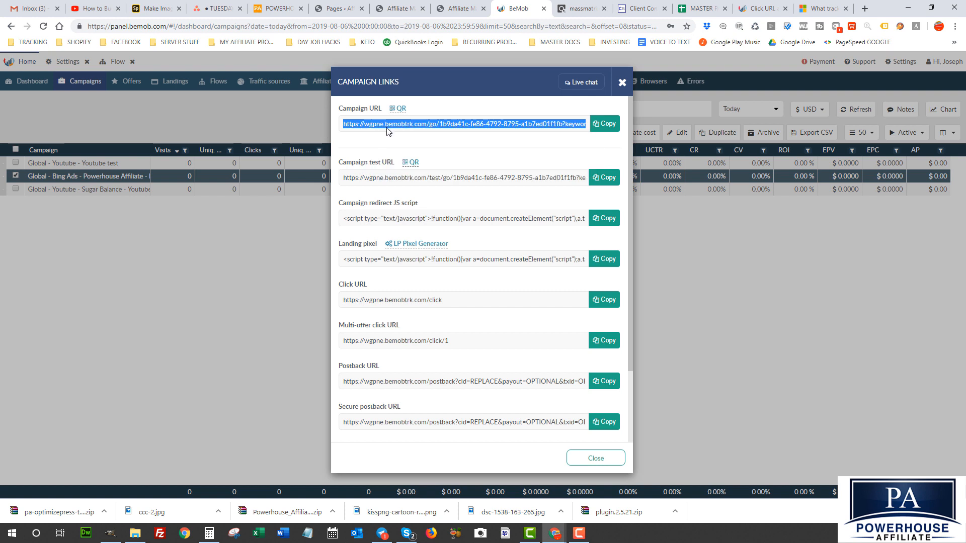